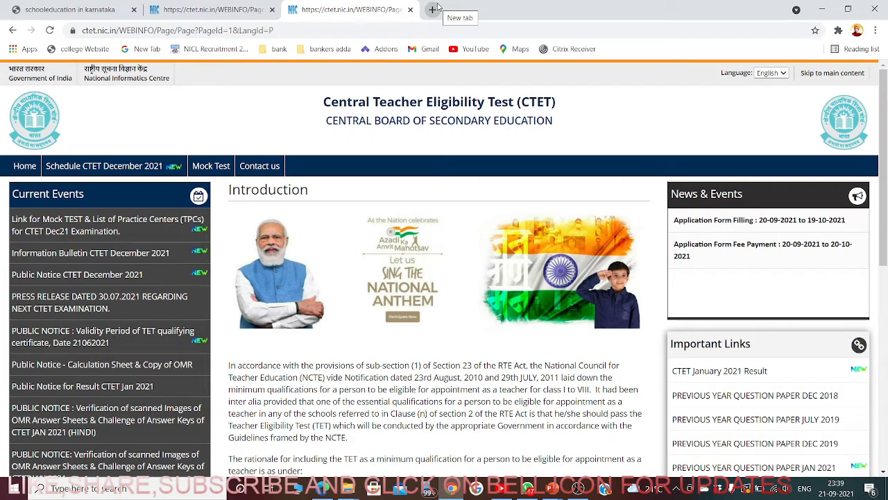
# - Load google.com in a new tab, search 'CTET', and follow the ctet.nic.in result
pyautogui.click(433, 9)
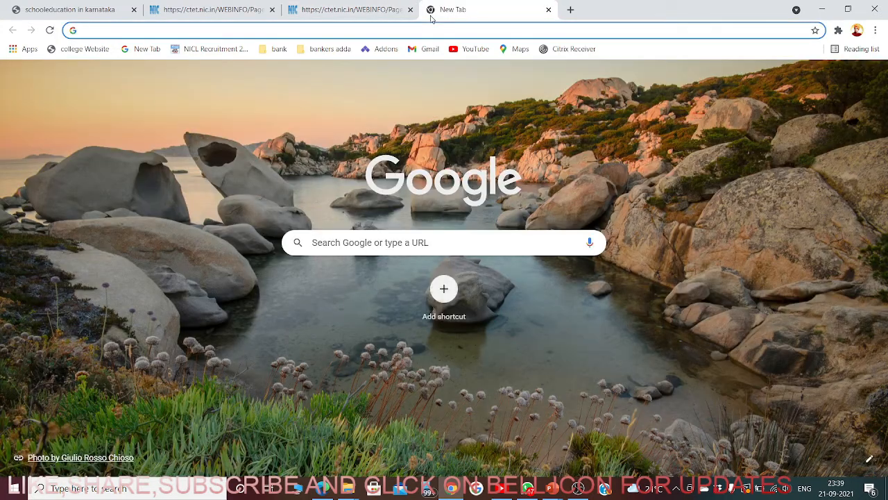
pyautogui.write('Google.com')
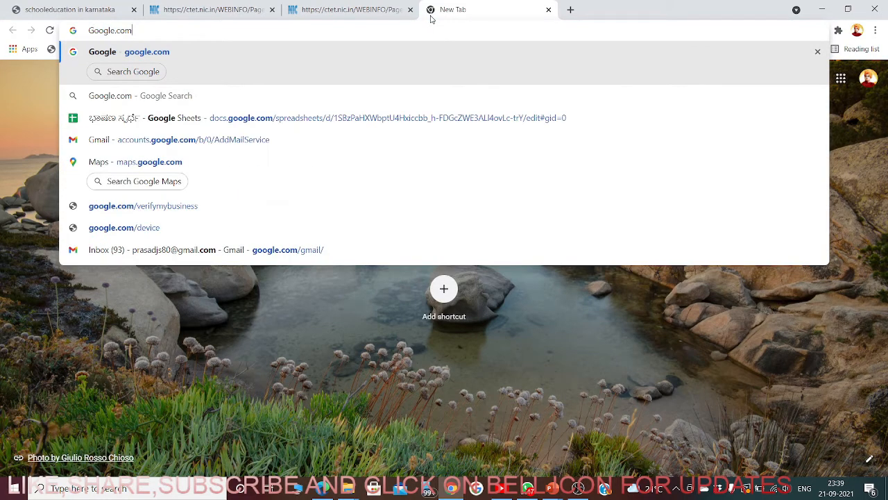
pyautogui.press('Return')
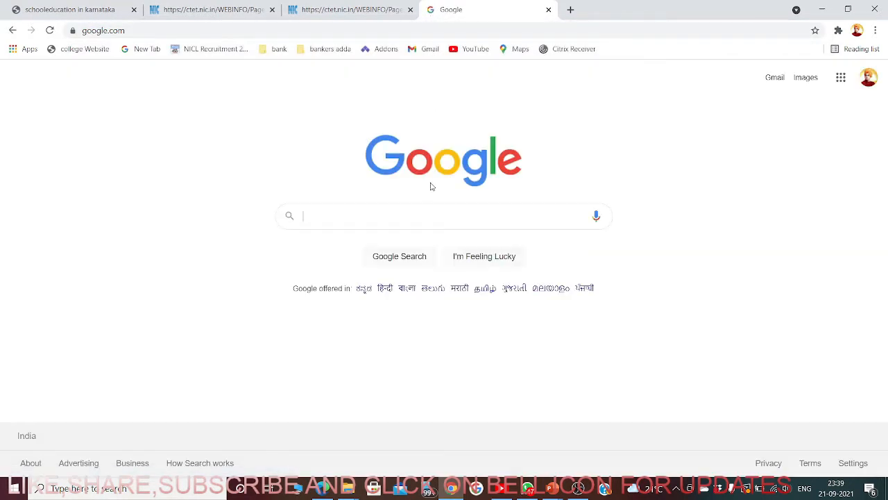
pyautogui.write('CTET')
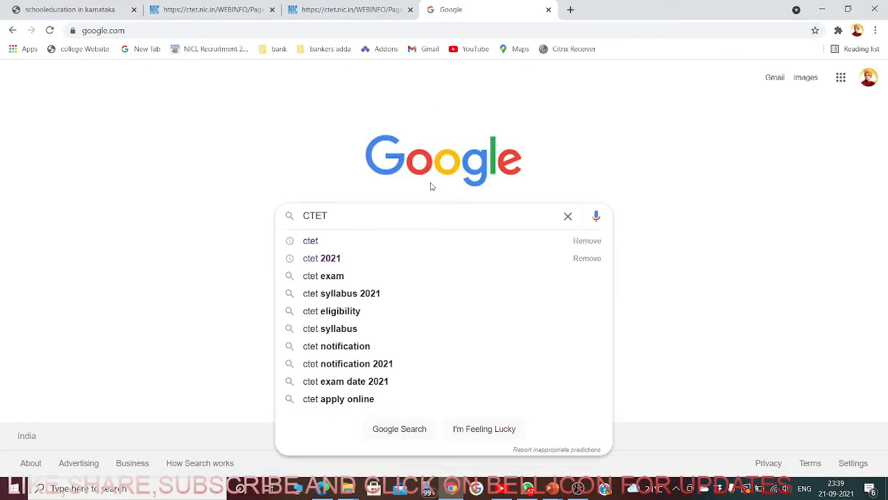
pyautogui.press('Return')
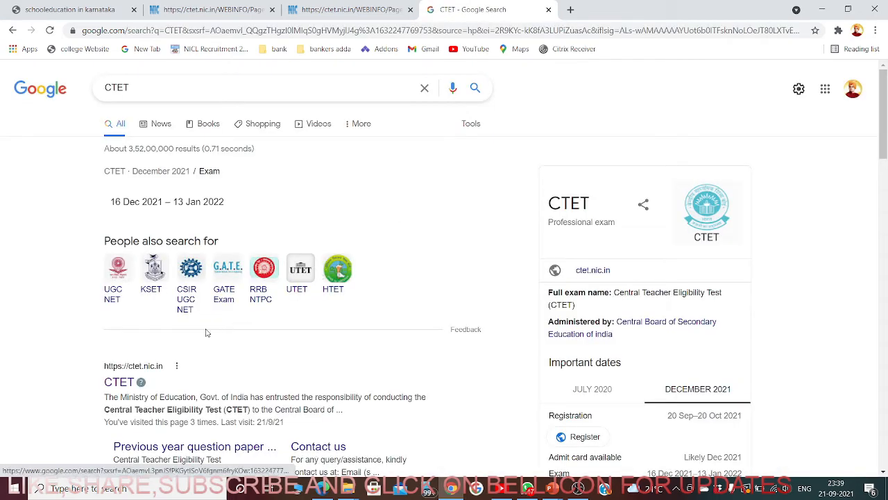
pyautogui.scroll(-2, 206, 333)
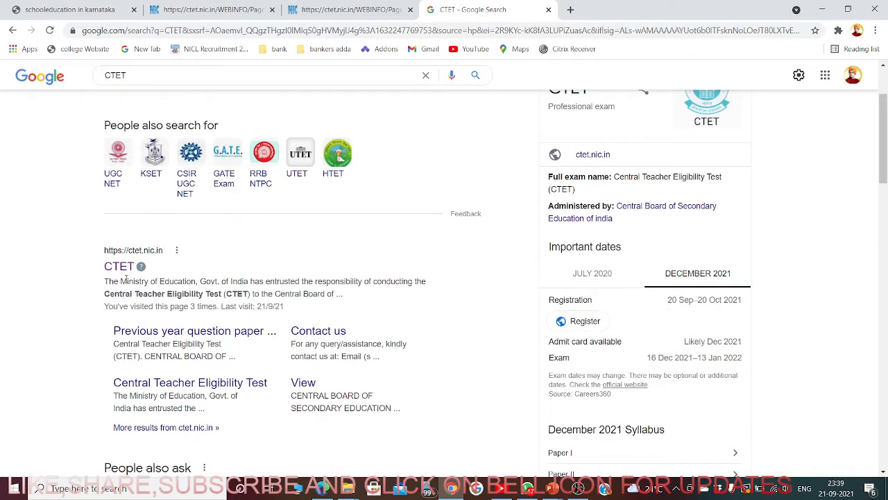
pyautogui.click(122, 269)
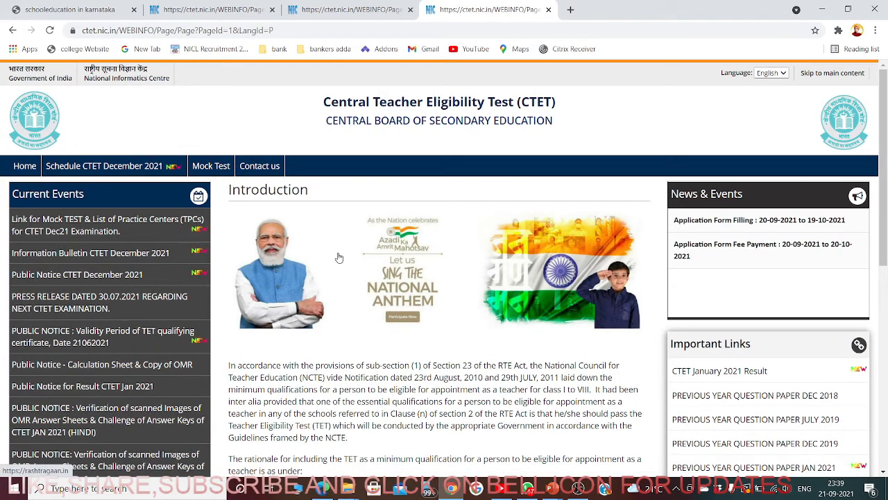
# - Scroll the CTET homepage down to the 'Apply for CTET December 2021' button
pyautogui.scroll(-1, 338, 257)
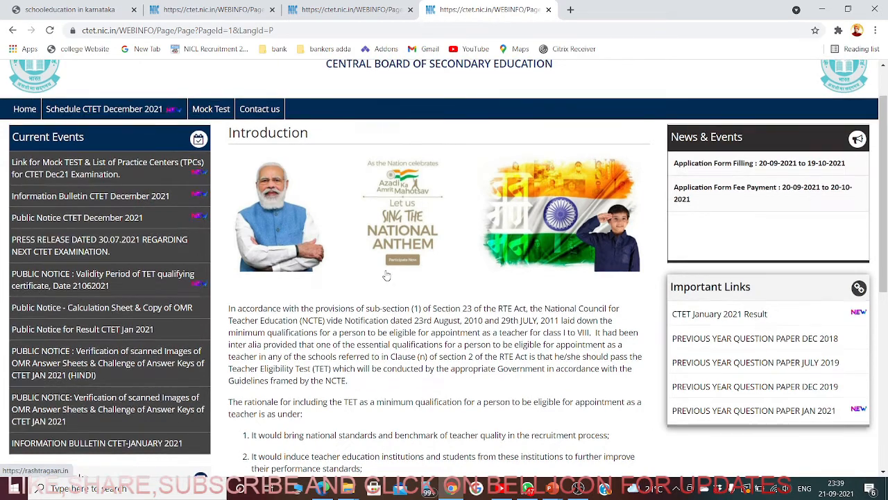
pyautogui.scroll(1, 387, 276)
pyautogui.scroll(-1, 248, 294)
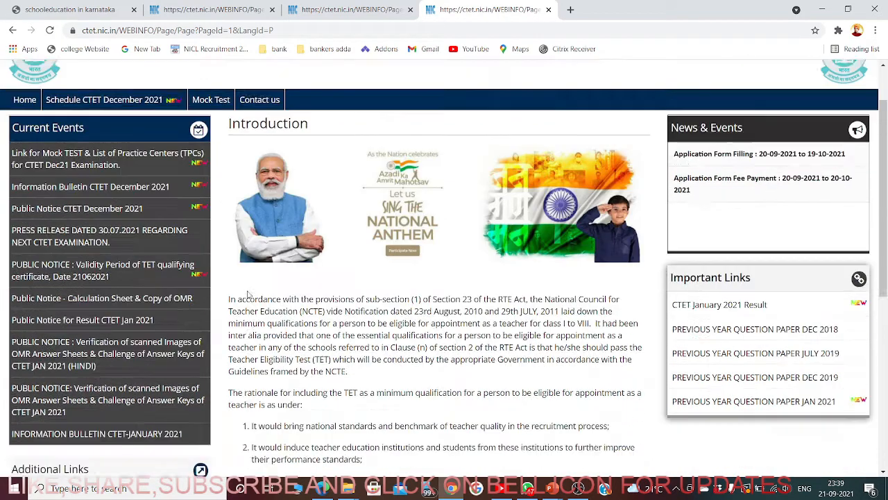
pyautogui.scroll(-1, 248, 295)
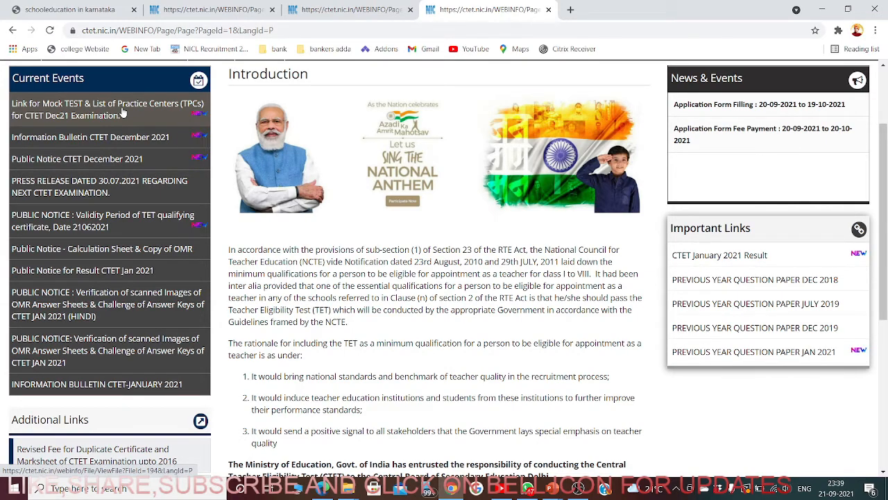
pyautogui.scroll(-5, 387, 242)
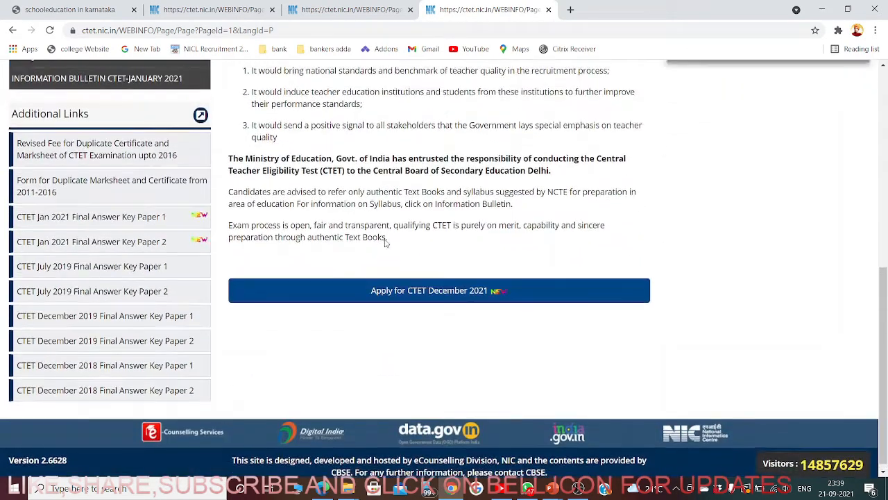
pyautogui.scroll(5, 386, 242)
pyautogui.scroll(-5, 373, 320)
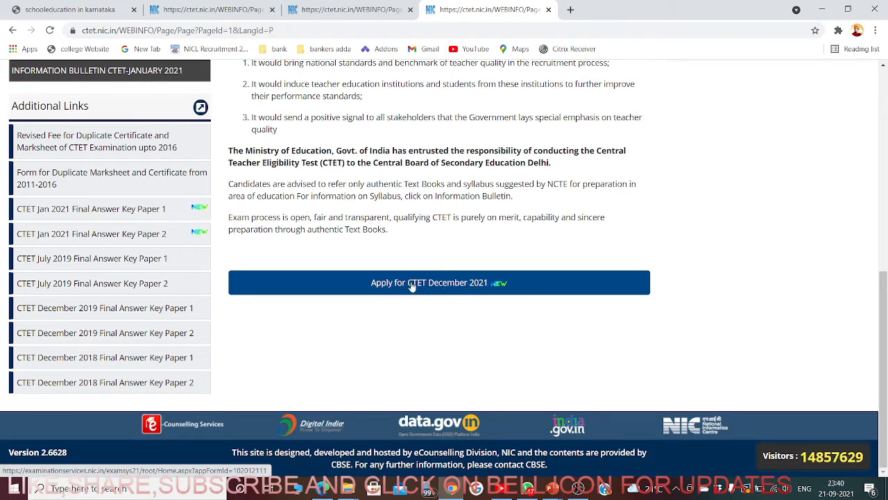
# - Try the CTET December 2021 application link and close both duplicate CTET tabs
pyautogui.click(460, 286)
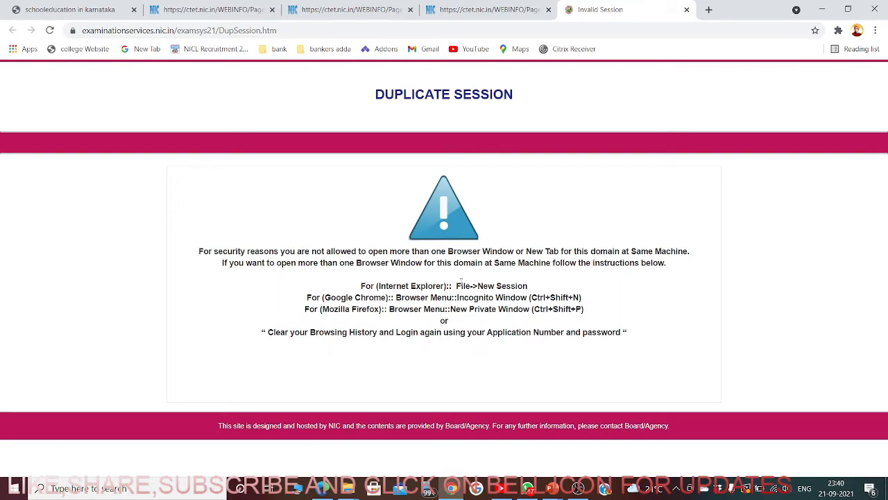
pyautogui.click(512, 10)
pyautogui.click(548, 10)
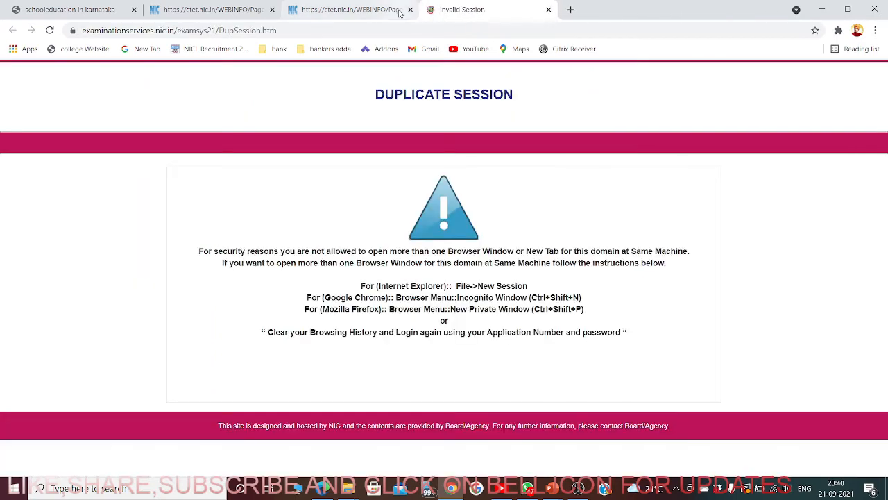
pyautogui.click(388, 10)
pyautogui.click(410, 10)
# - Close the Duplicate Session and Karnataka school education tabs, then reopen the December 2021 application
pyautogui.click(247, 14)
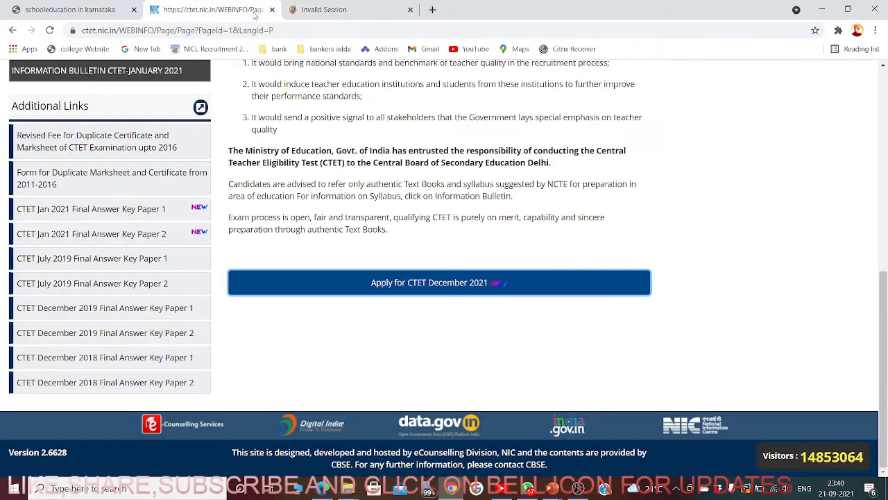
pyautogui.click(348, 14)
pyautogui.click(410, 10)
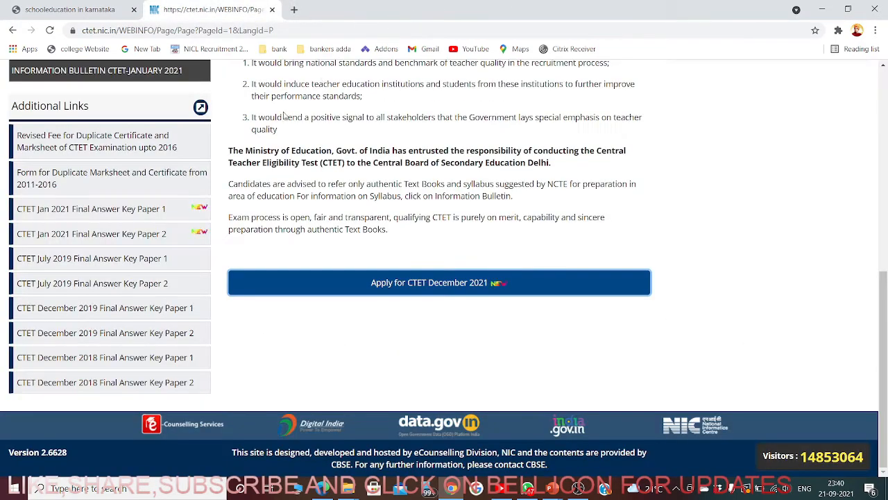
pyautogui.click(118, 9)
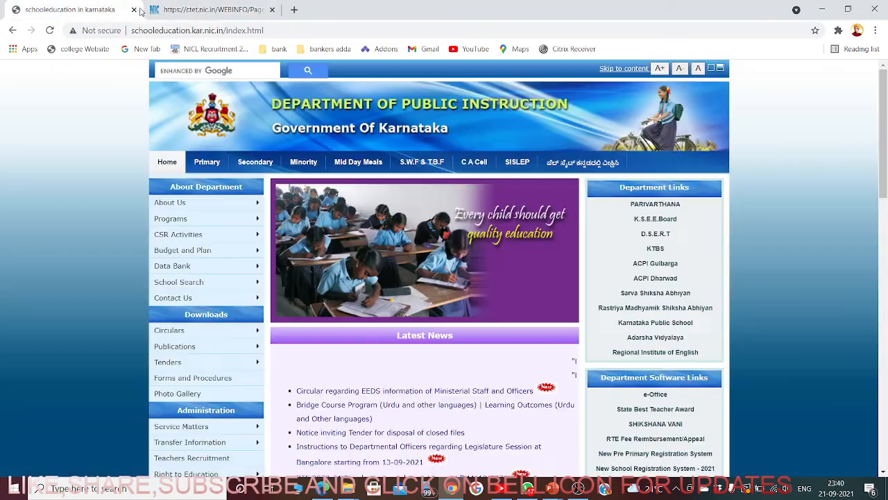
pyautogui.click(134, 10)
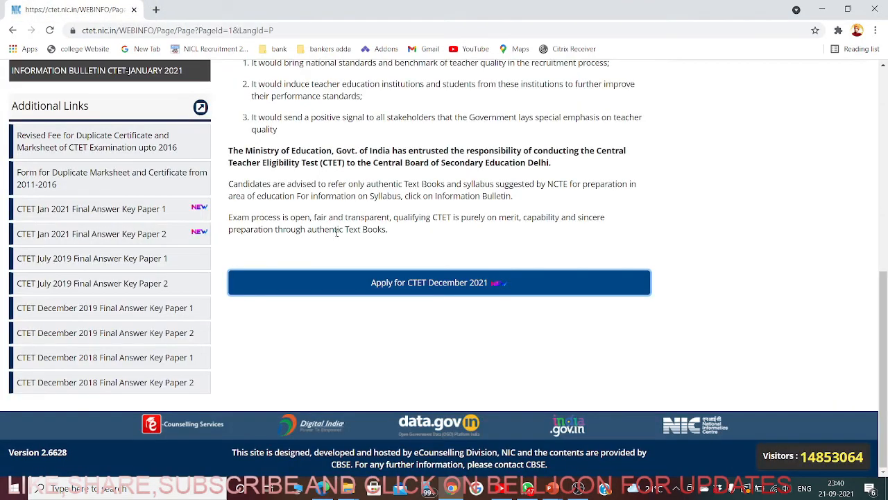
pyautogui.click(435, 284)
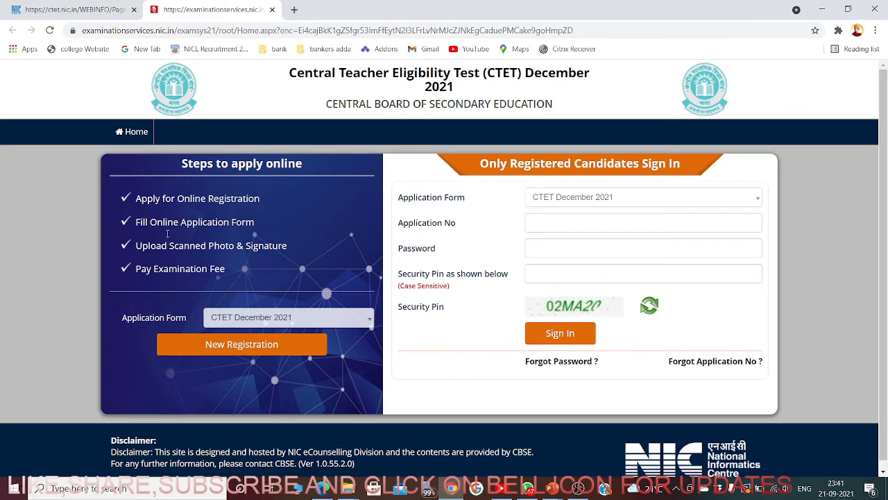
pyautogui.scroll(-1, 260, 386)
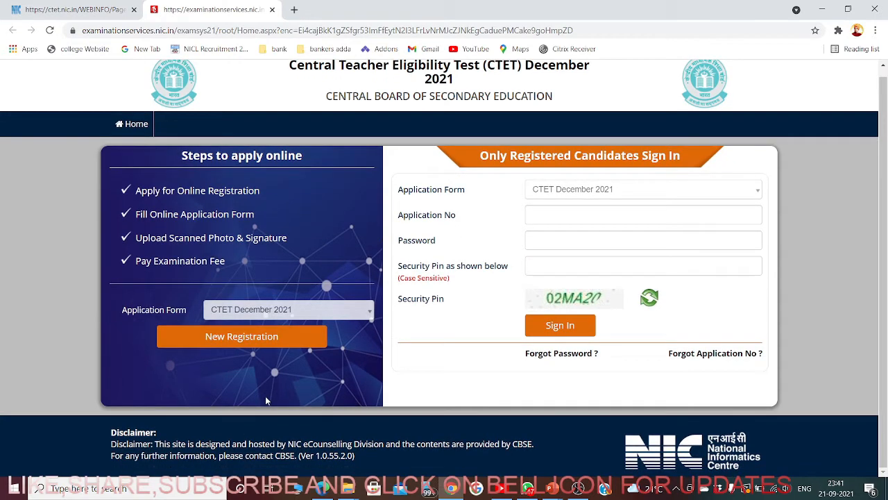
# - Start a new CTET December 2021 registration and scroll through the instructions to the declaration
pyautogui.click(241, 338)
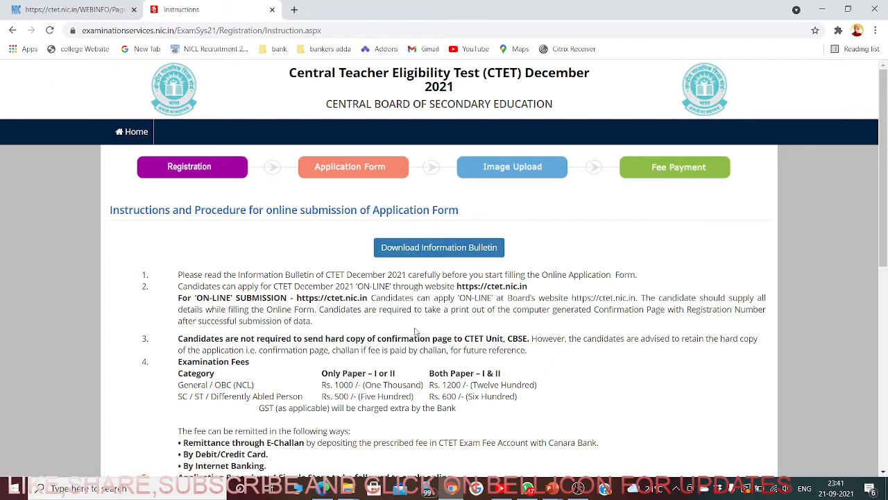
pyautogui.scroll(-2, 400, 336)
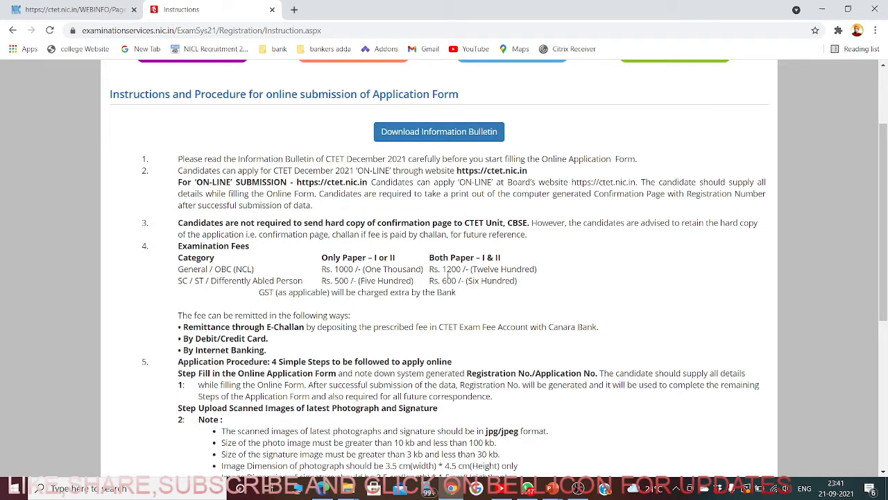
pyautogui.scroll(-2, 305, 315)
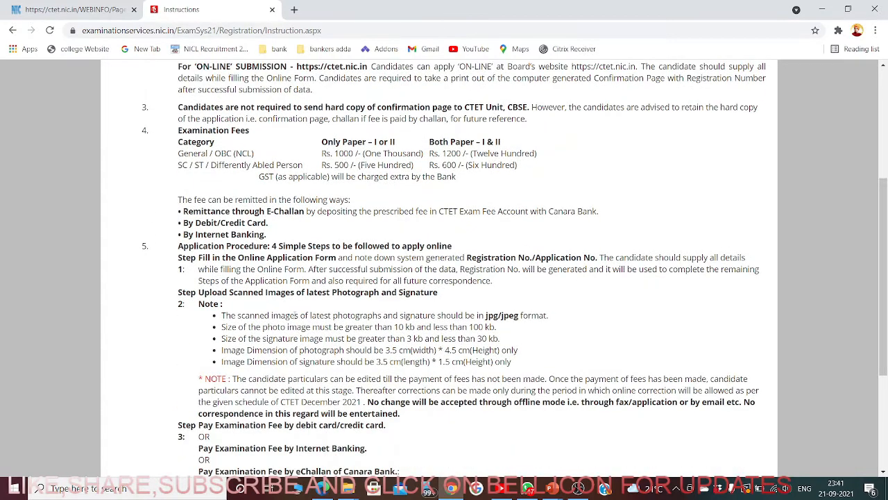
pyautogui.scroll(-4, 295, 315)
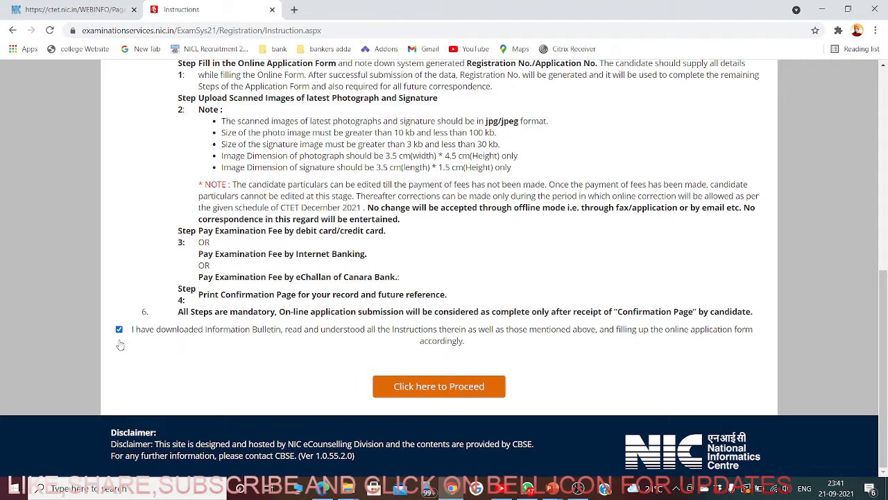
# - Proceed to the registration form and enter the candidate's name and the mother's name
pyautogui.click(440, 390)
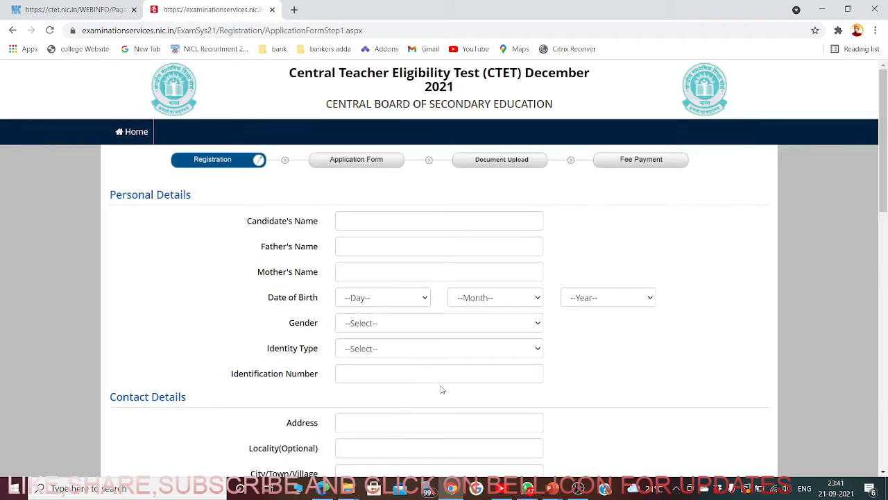
pyautogui.scroll(-3, 583, 383)
pyautogui.scroll(3, 587, 389)
pyautogui.click(401, 227)
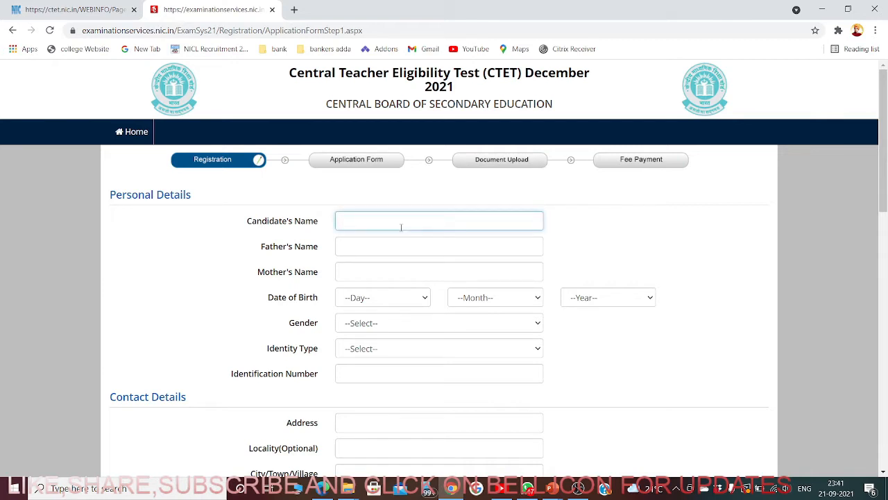
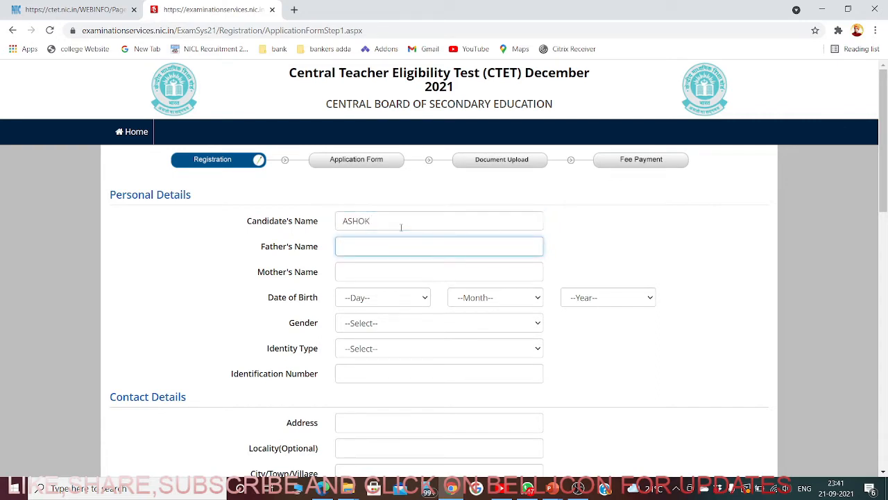
pyautogui.press('Tab')
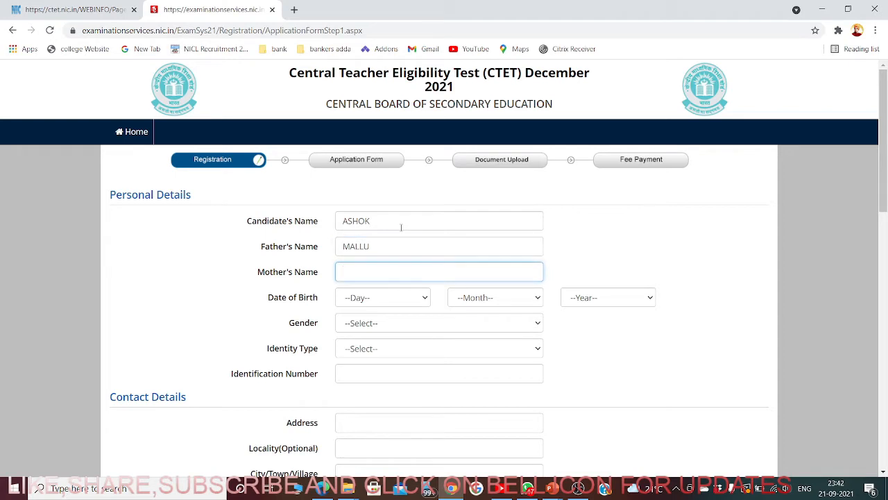
pyautogui.write('SANGEETA')
pyautogui.click(392, 297)
pyautogui.click(368, 258)
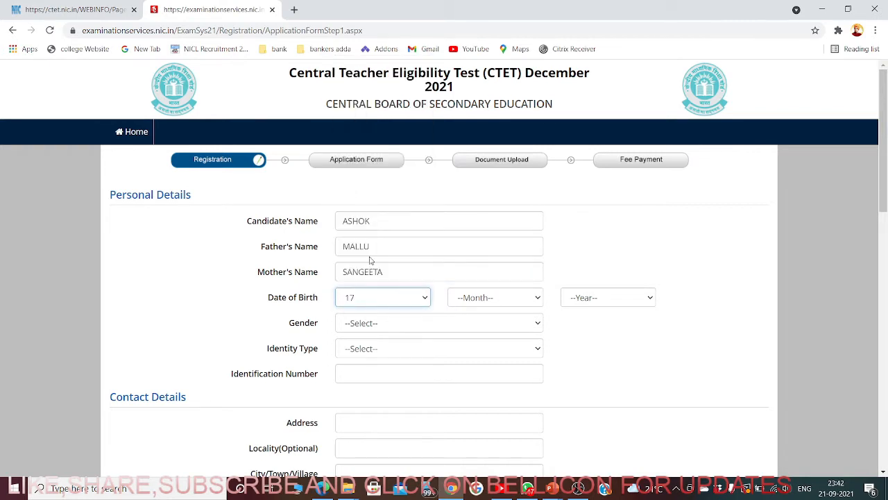
pyautogui.click(485, 305)
pyautogui.click(487, 337)
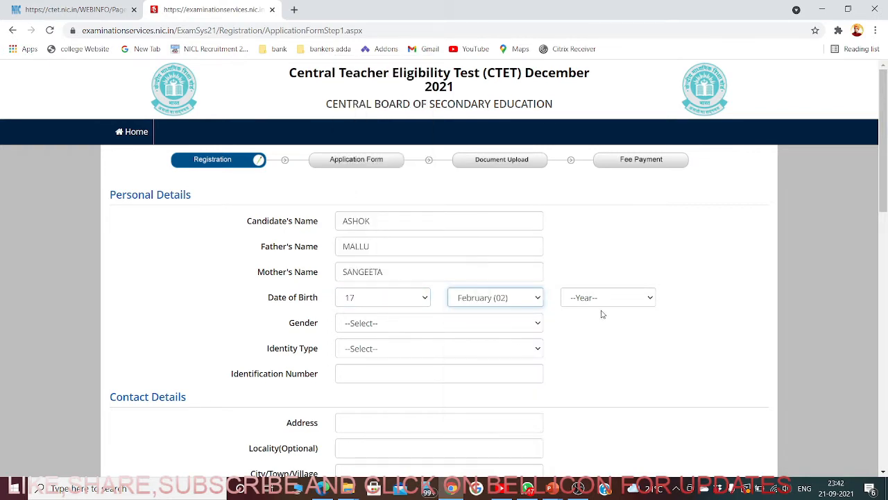
pyautogui.click(583, 300)
pyautogui.scroll(-1, 602, 271)
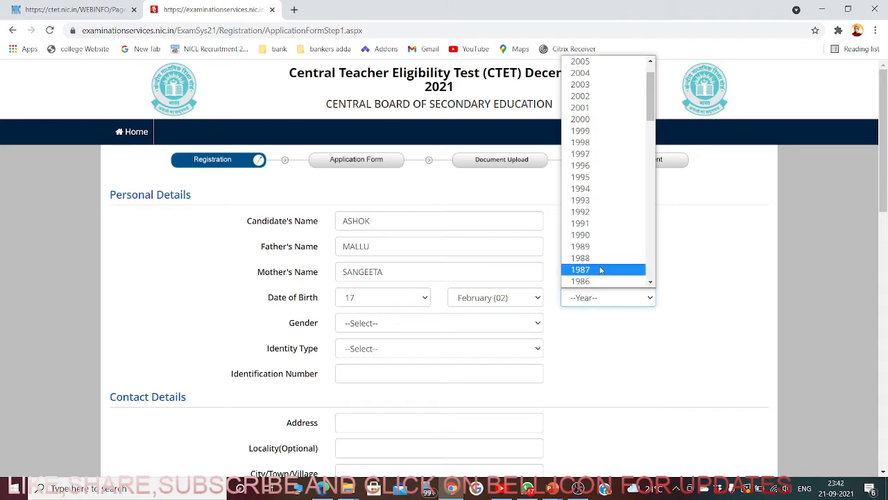
pyautogui.scroll(-3, 595, 277)
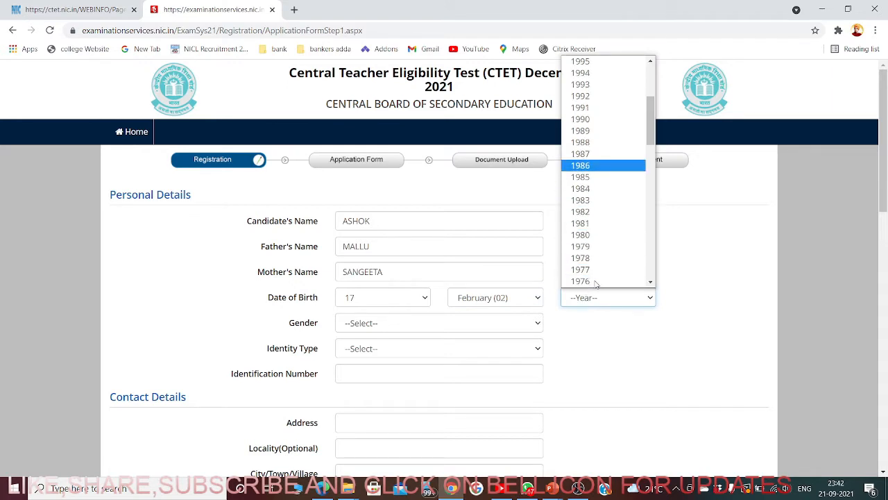
pyautogui.scroll(4, 600, 208)
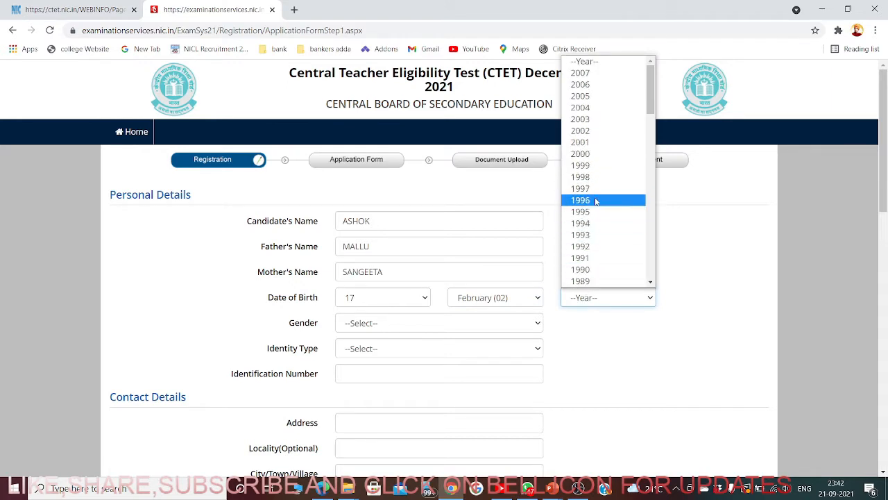
pyautogui.click(592, 223)
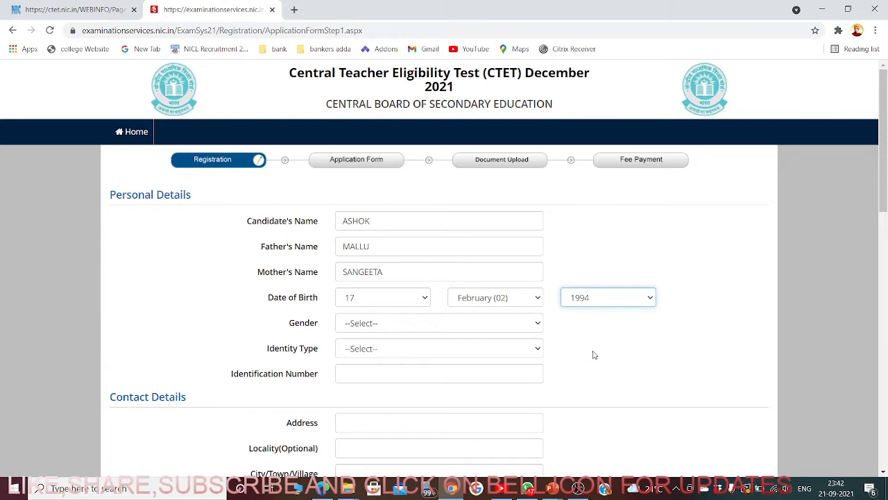
pyautogui.click(583, 302)
pyautogui.scroll(-1, 588, 224)
pyautogui.click(587, 211)
# - Select Male as the gender
pyautogui.click(398, 326)
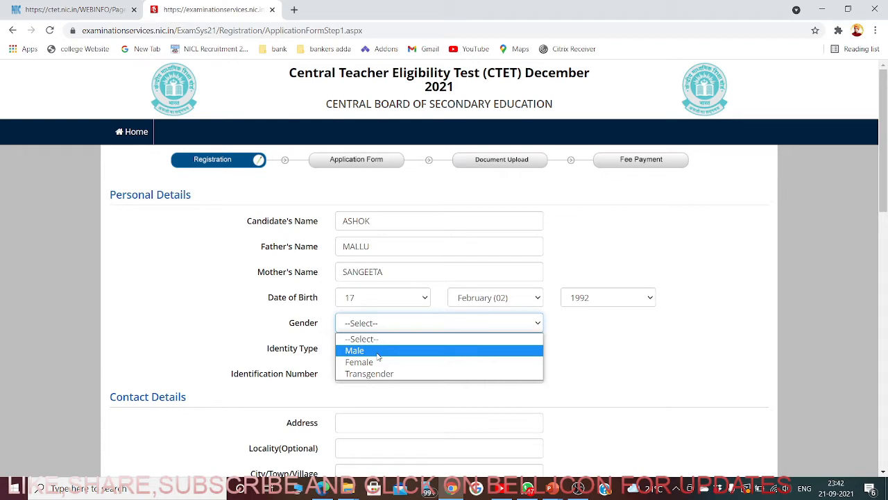
pyautogui.click(378, 353)
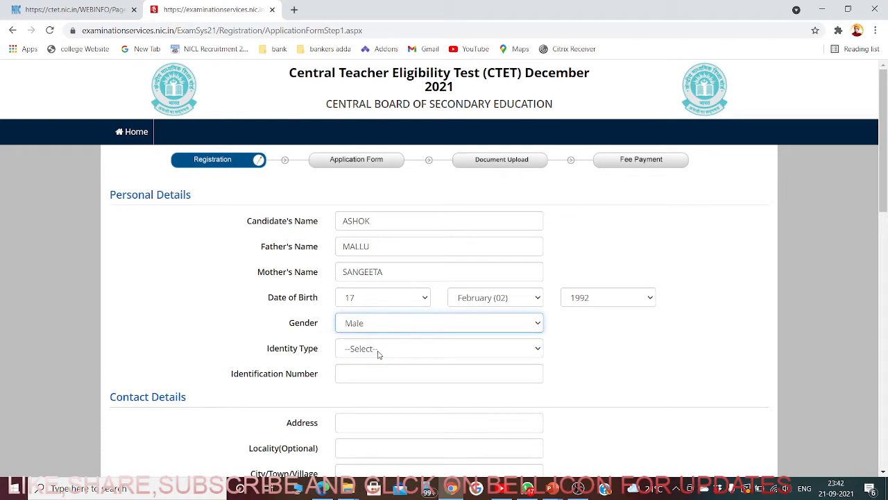
pyautogui.click(379, 354)
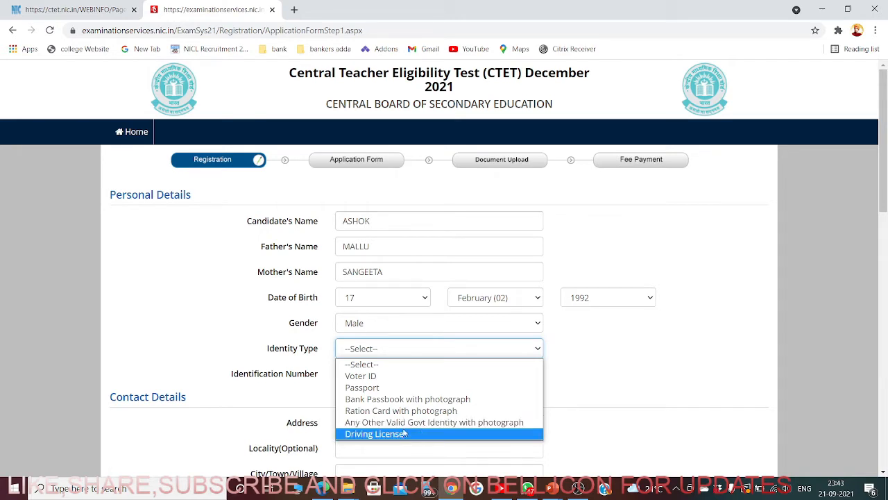
# - Choose Voter ID as the identity type and enter the voter ID number
pyautogui.click(361, 376)
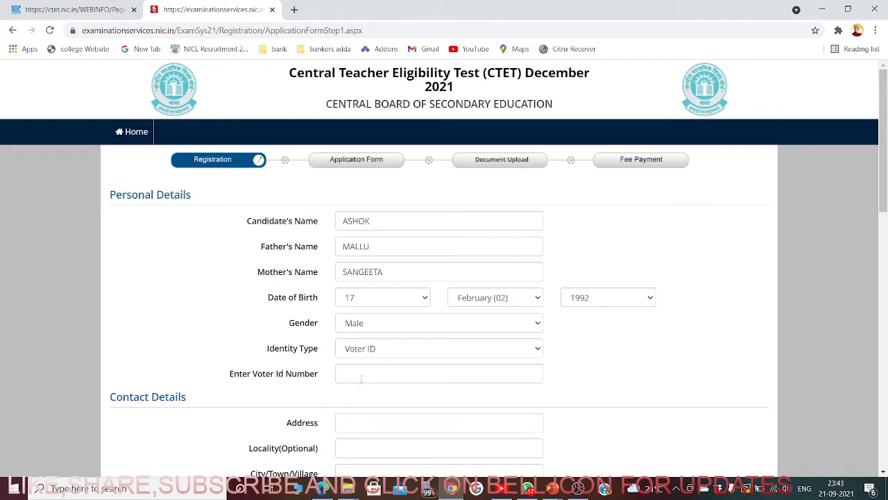
pyautogui.click(379, 354)
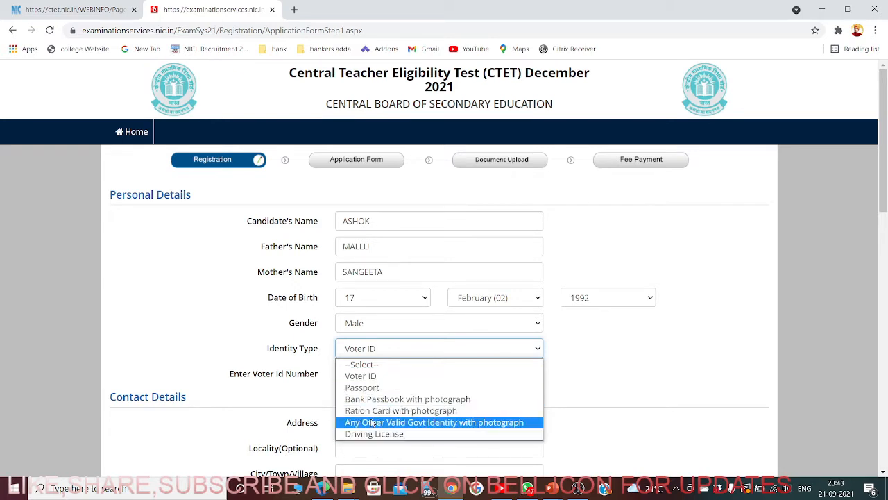
pyautogui.click(369, 378)
pyautogui.click(369, 380)
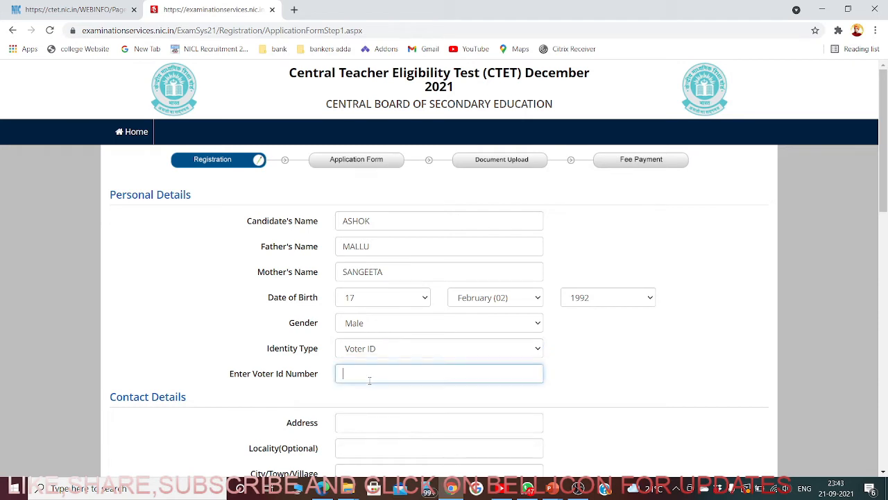
# - Fill in the candidate's address and move on to the Locality field
pyautogui.scroll(-1, 369, 381)
pyautogui.scroll(-1, 369, 380)
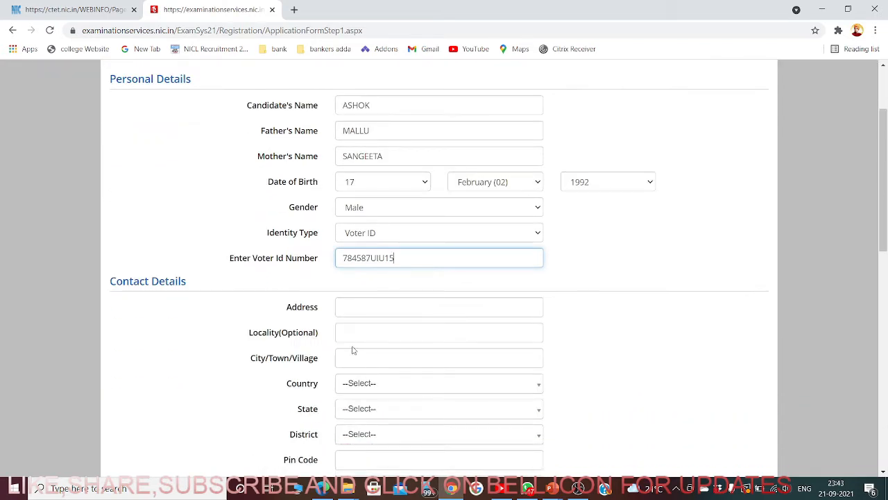
pyautogui.click(368, 308)
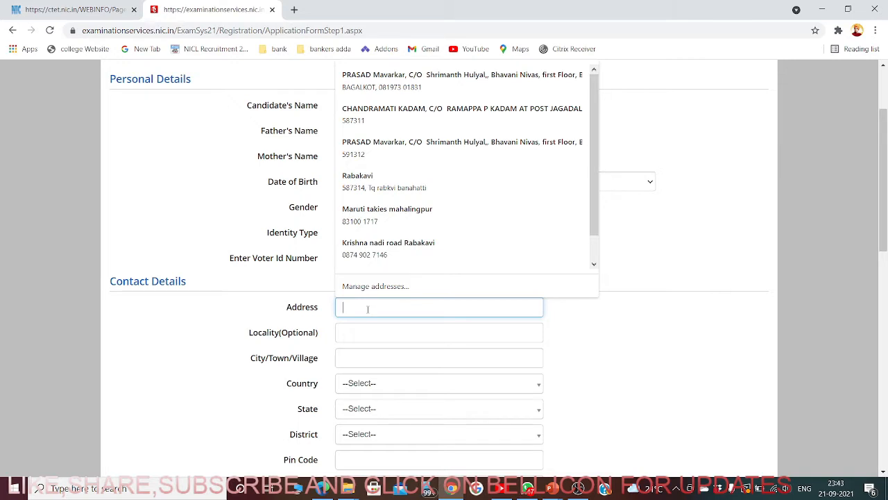
pyautogui.write('RABAKAVI')
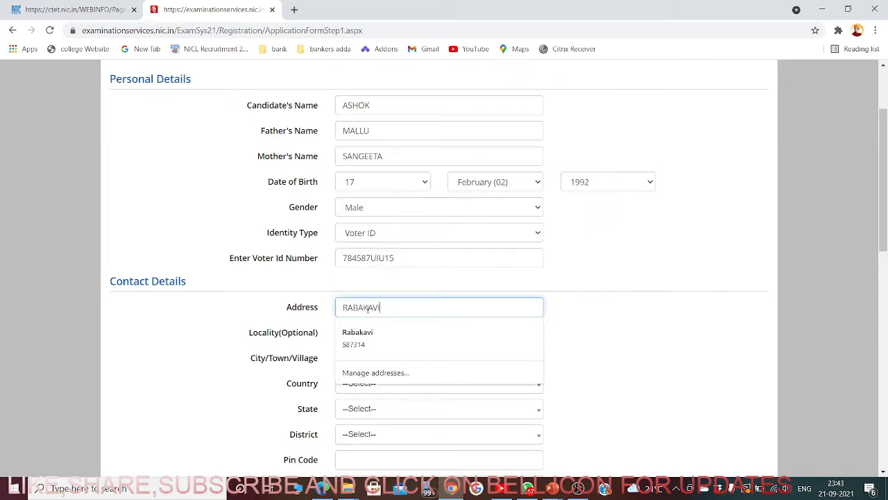
pyautogui.press('Tab')
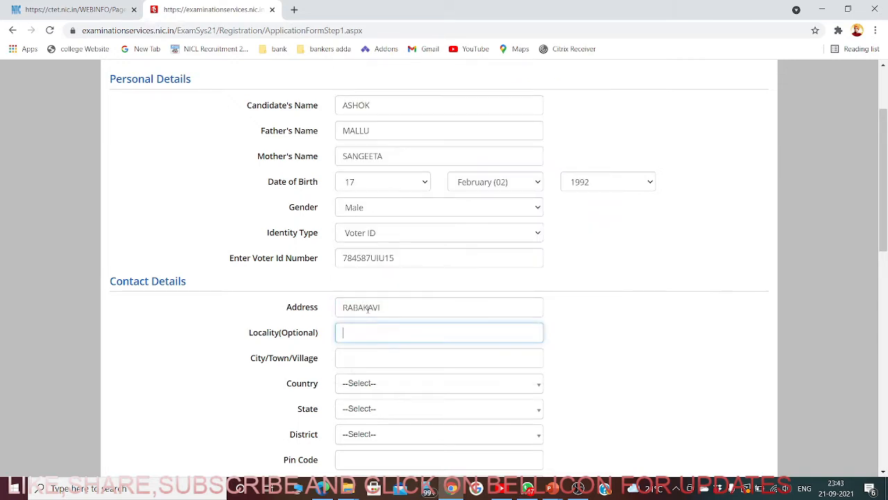
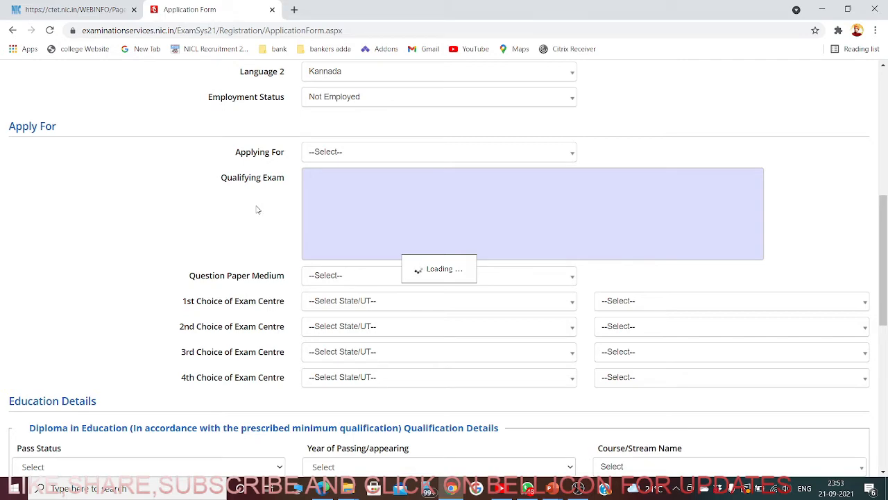
# - Scroll down from the completed personal details to the Apply For section
pyautogui.scroll(-2, 316, 276)
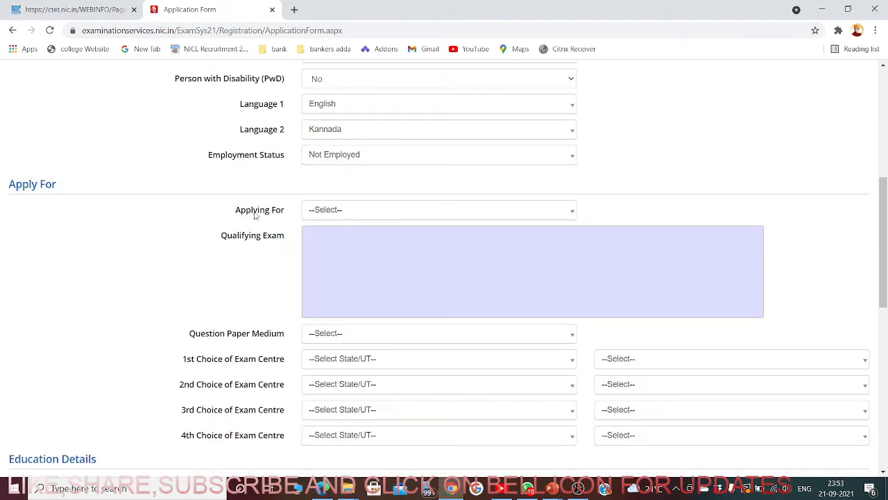
# - Apply for Both (Paper-I and Paper-II) with Degree in Education ticked and Diploma in Education left unticked
pyautogui.click(340, 210)
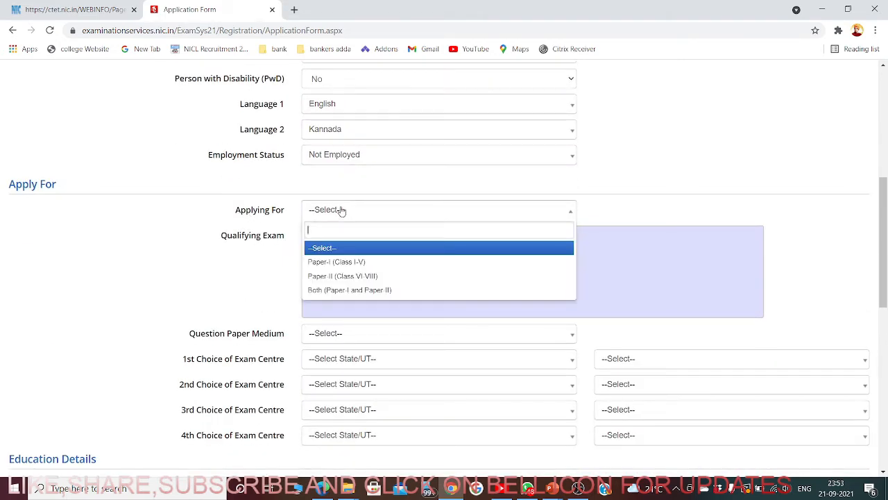
pyautogui.click(345, 290)
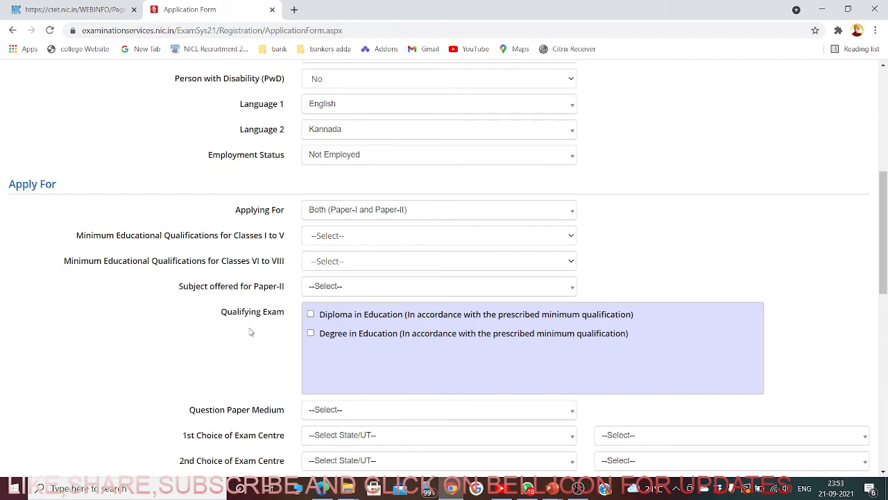
pyautogui.click(310, 333)
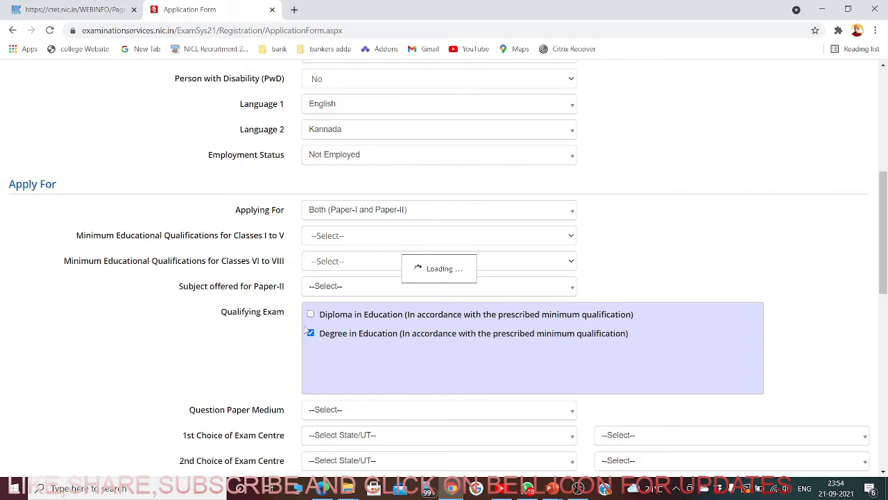
pyautogui.scroll(-2, 361, 367)
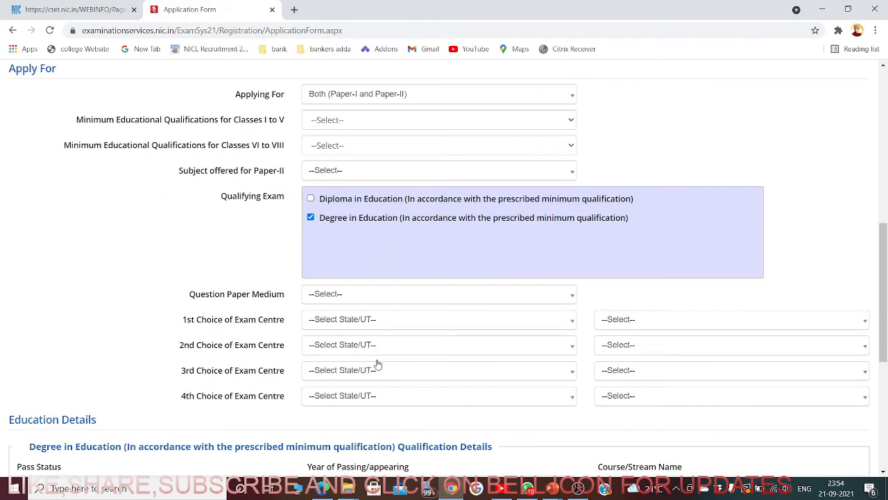
pyautogui.click(310, 199)
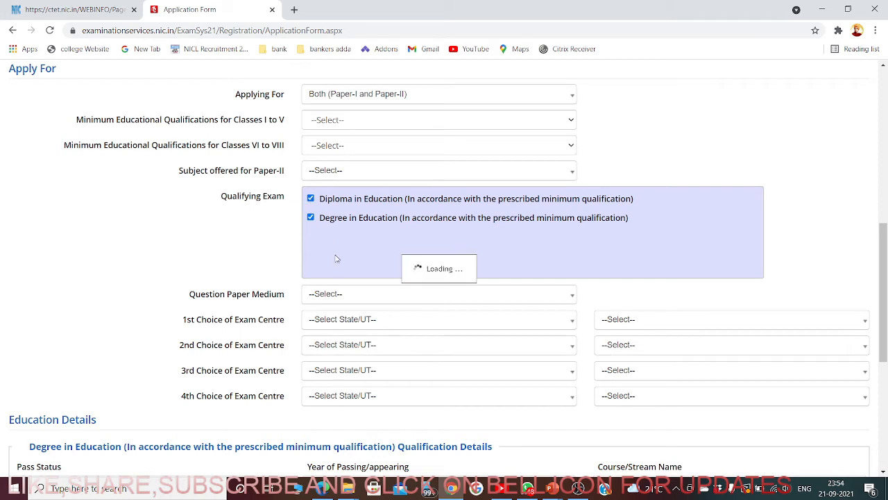
pyautogui.click(311, 199)
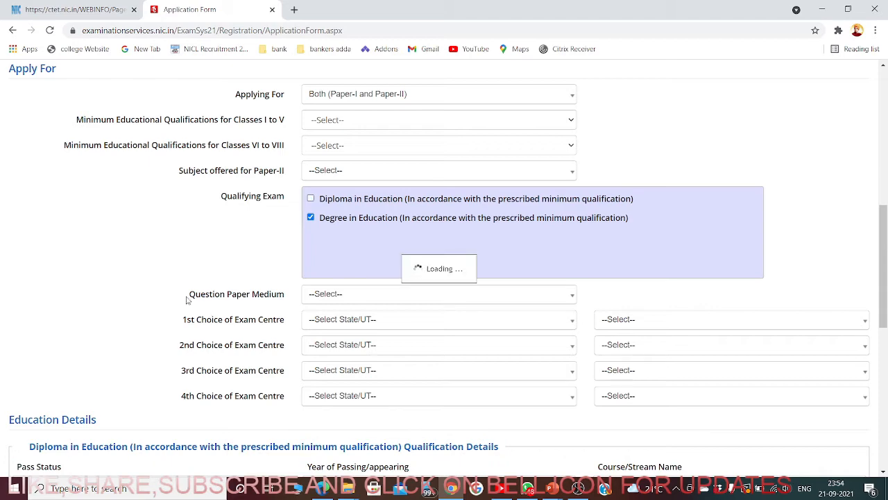
pyautogui.scroll(-2, 187, 297)
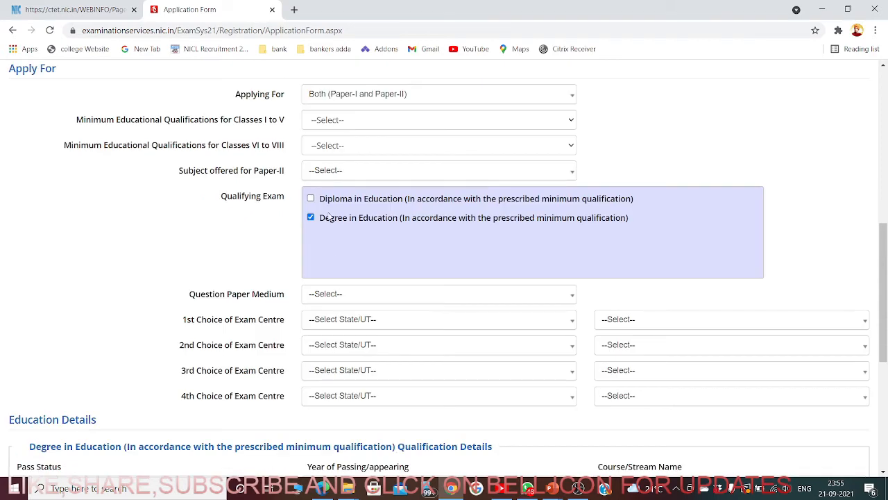
# - Choose English as the question paper medium, then scroll to the exam centre choices
pyautogui.click(344, 299)
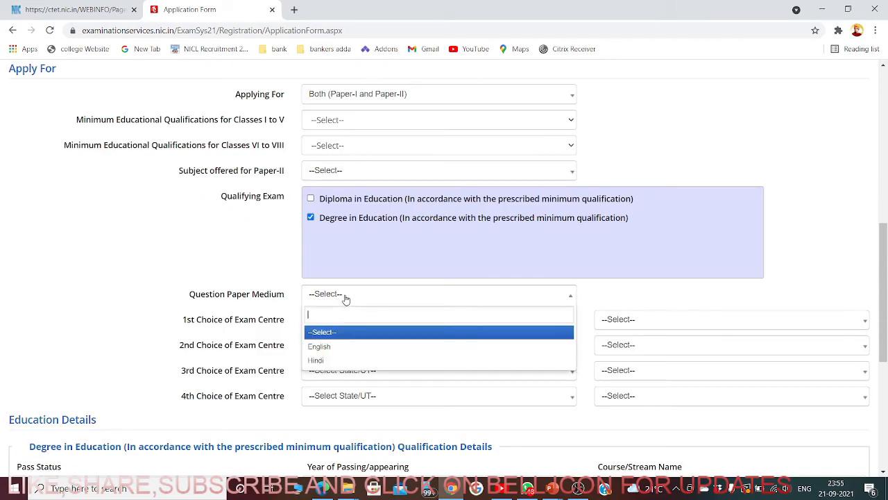
pyautogui.click(327, 346)
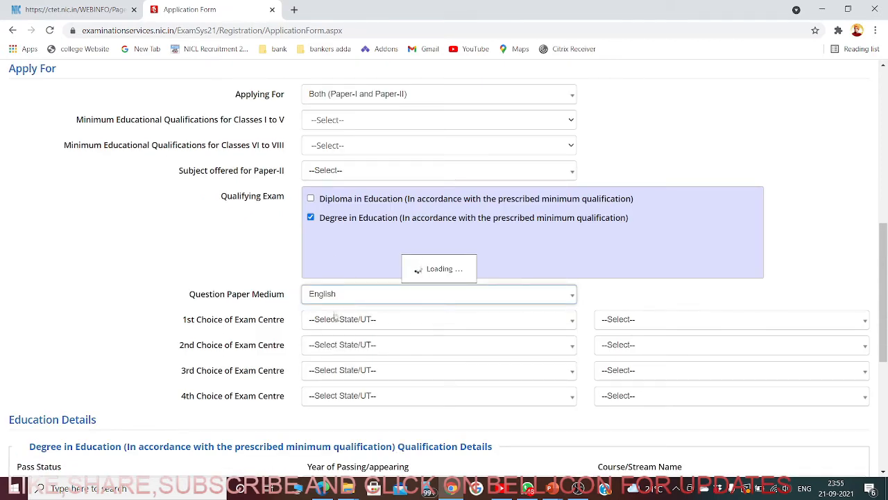
pyautogui.scroll(-2, 119, 292)
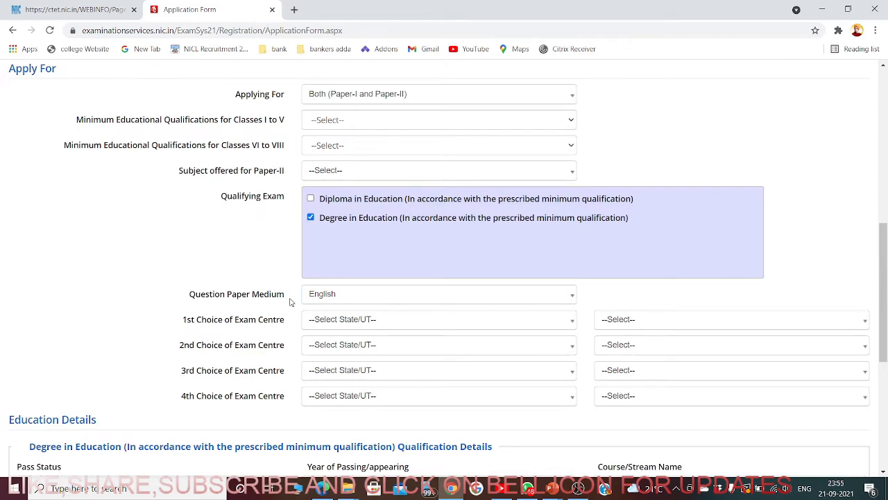
pyautogui.scroll(-2, 291, 325)
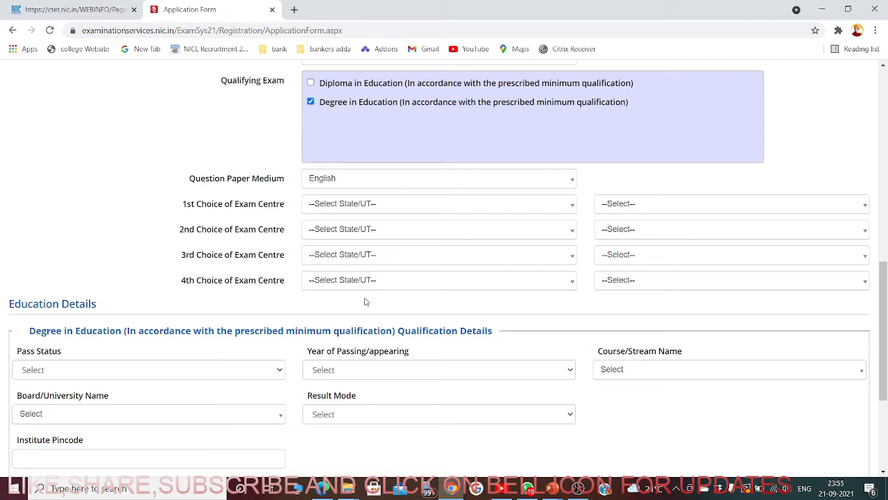
# - Set Karnataka as the exam centre state, with BELAGAVI(BELGAUM) 1st and BENGALURU 2nd choice cities
pyautogui.click(352, 209)
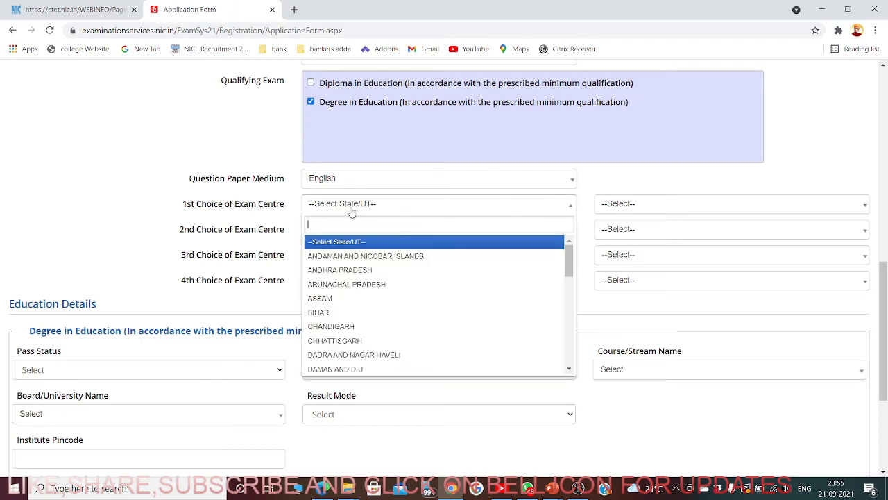
pyautogui.write('k')
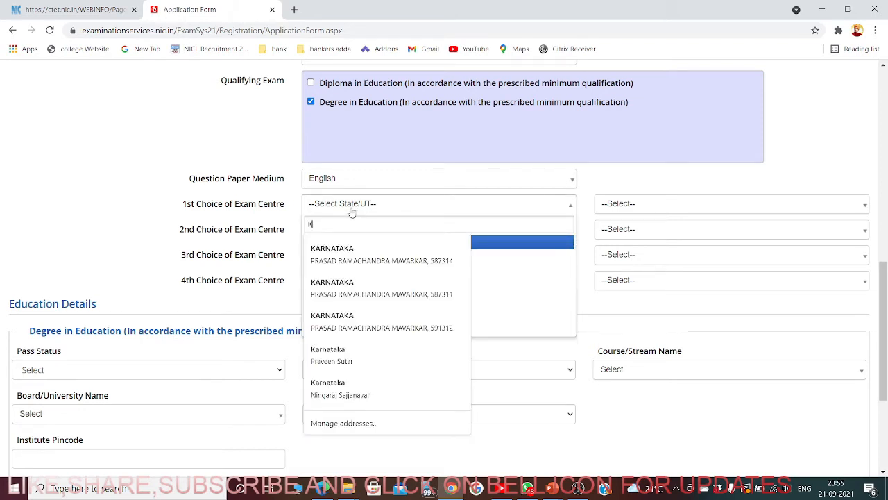
pyautogui.click(356, 251)
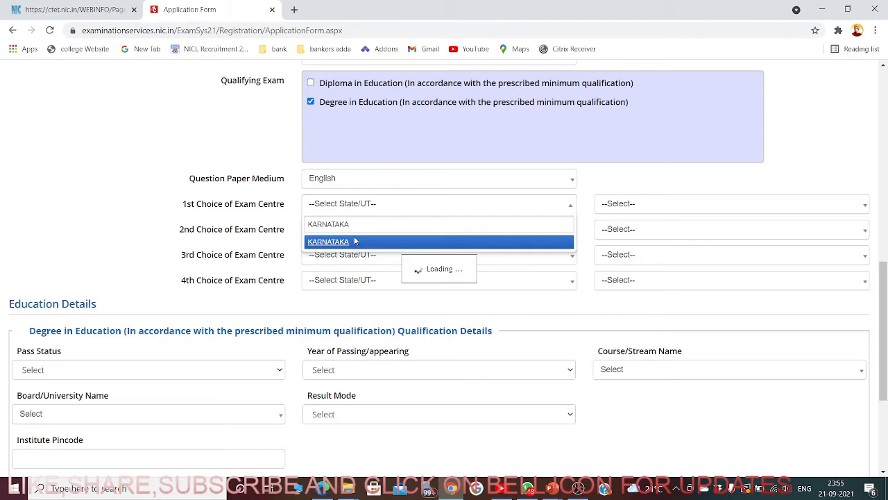
pyautogui.click(340, 208)
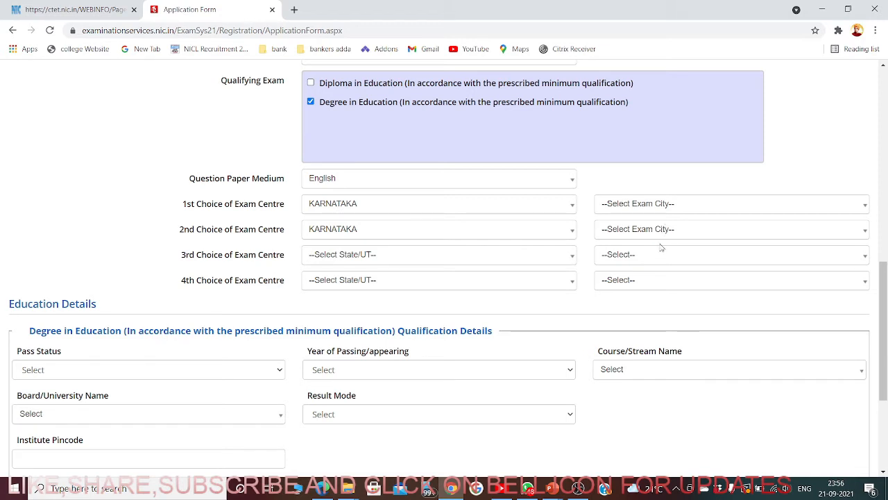
pyautogui.click(639, 208)
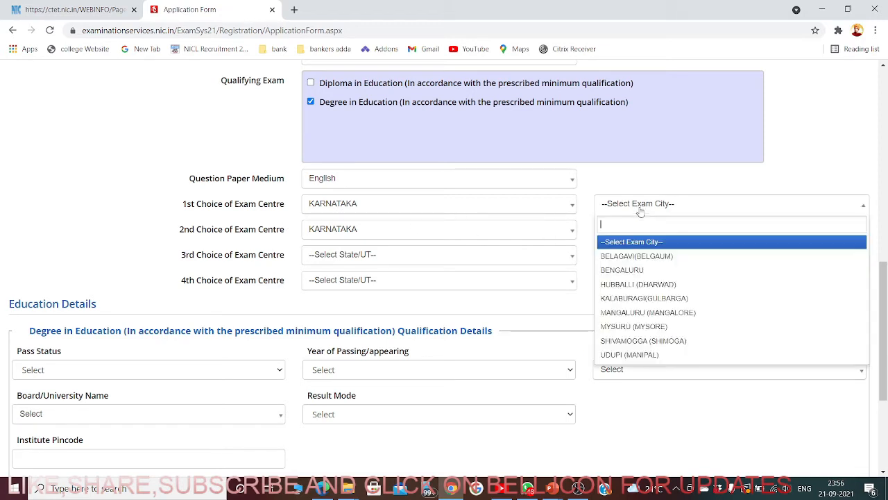
pyautogui.click(640, 258)
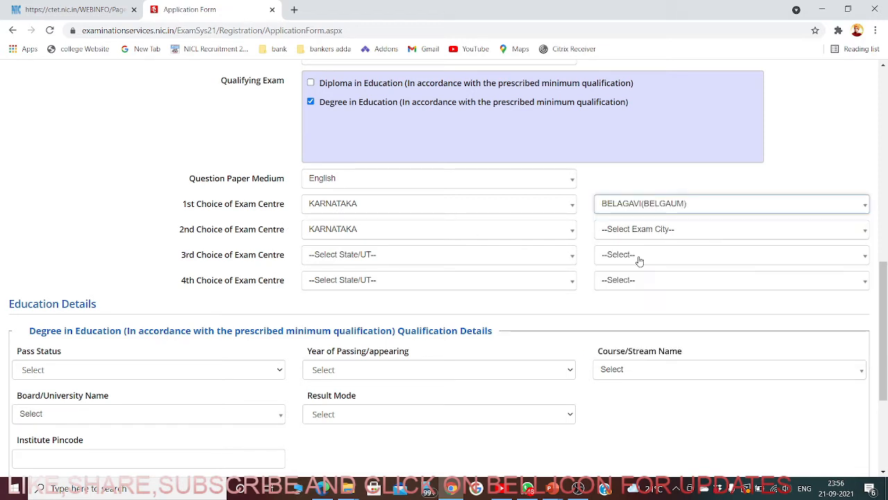
pyautogui.click(651, 229)
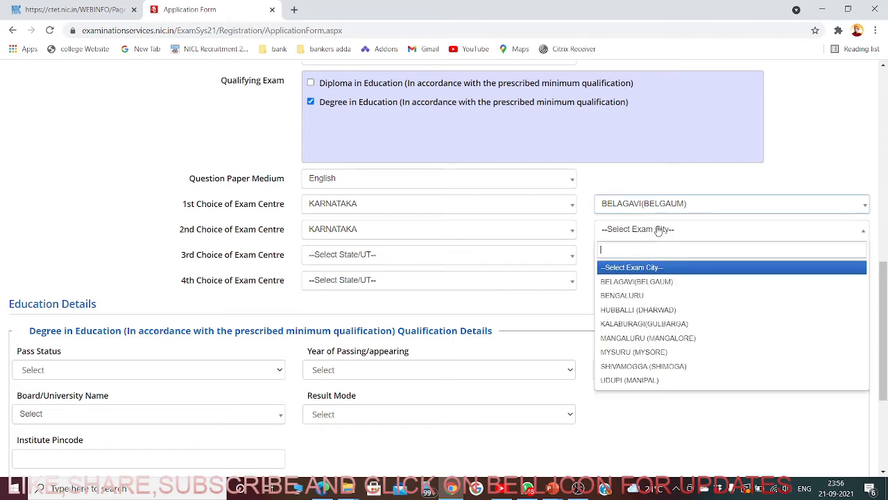
pyautogui.click(631, 295)
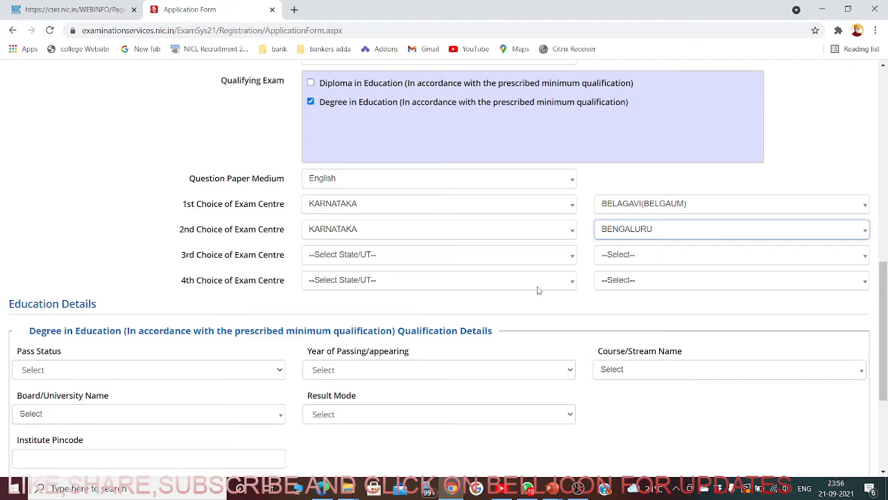
# - Set the 3rd exam centre choice to KARNATAKA, HUBBALLI (DHARWAD)
pyautogui.click(343, 261)
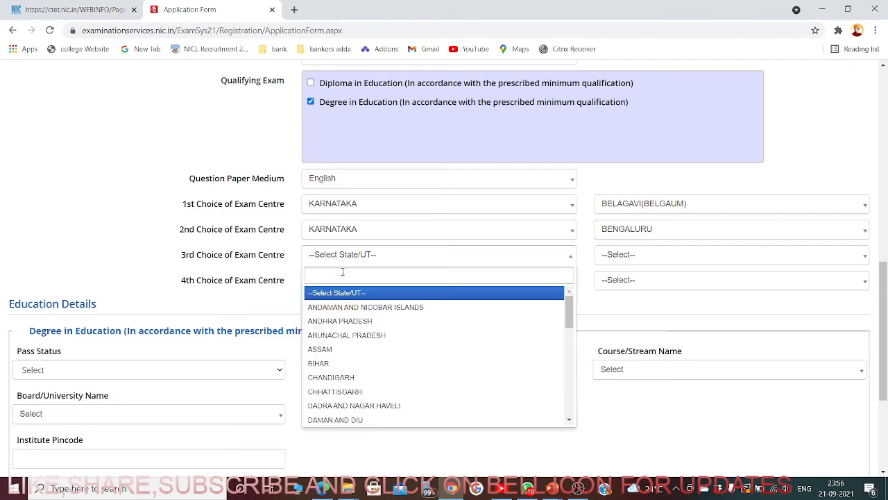
pyautogui.write('K')
pyautogui.click(338, 321)
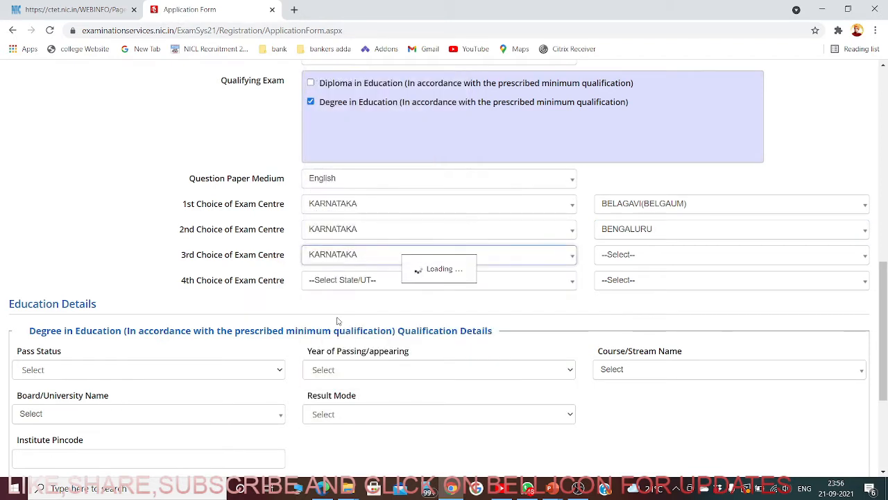
pyautogui.click(634, 256)
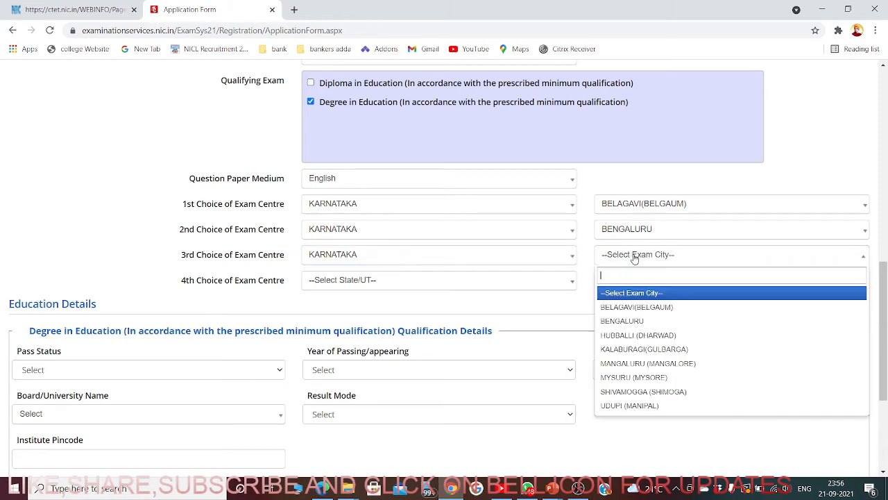
pyautogui.click(633, 335)
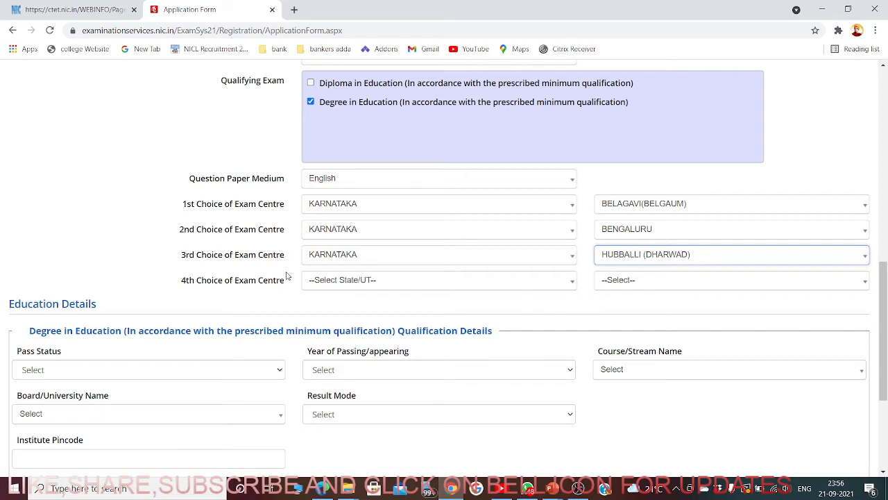
# - Set the 4th exam centre choice to KARNATAKA, MYSURU (MYSORE)
pyautogui.click(341, 285)
pyautogui.write('K')
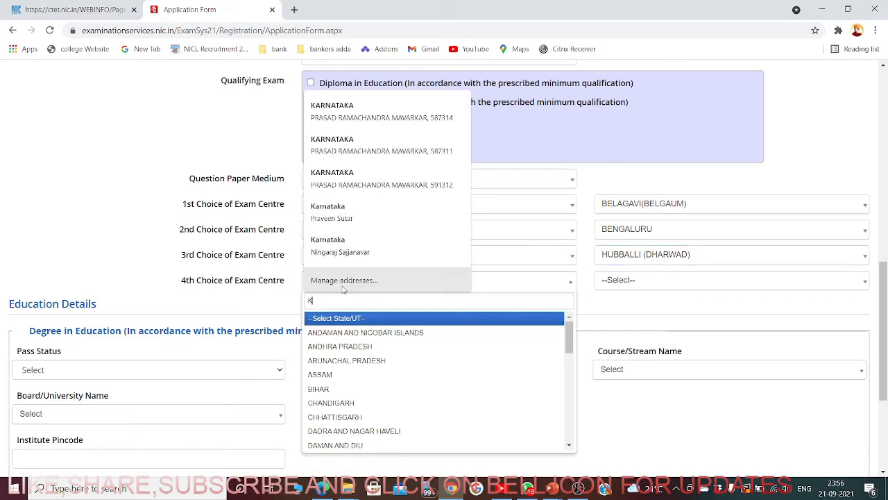
pyautogui.click(337, 350)
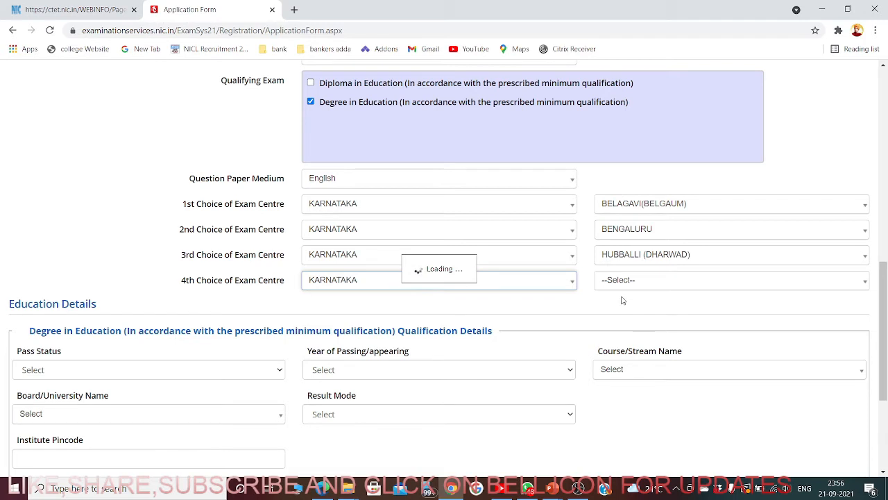
pyautogui.scroll(-1, 628, 307)
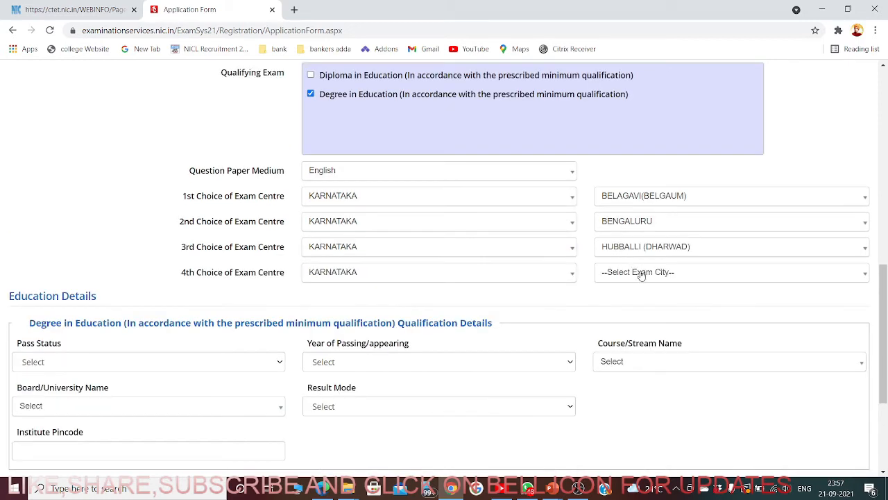
pyautogui.click(641, 273)
pyautogui.click(662, 401)
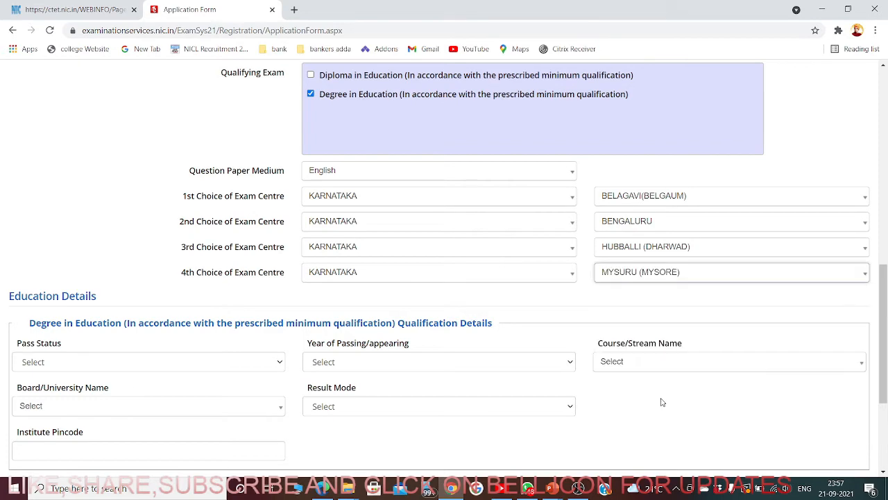
pyautogui.scroll(-3, 497, 311)
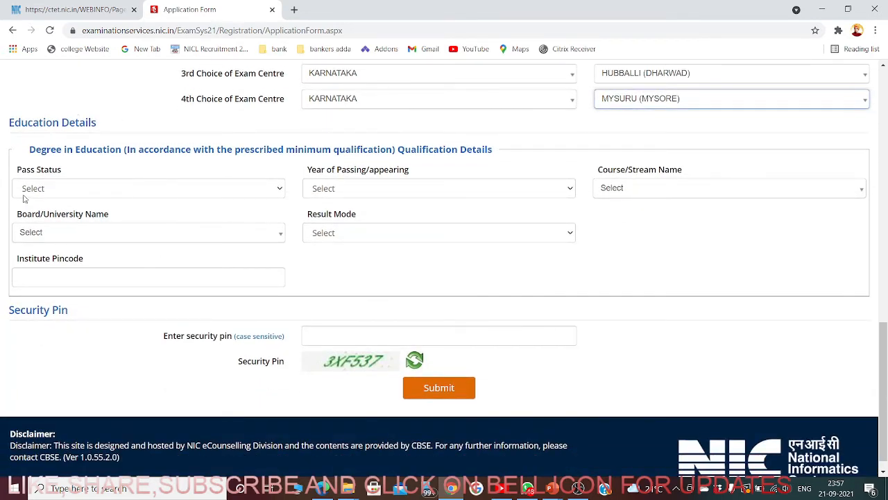
pyautogui.scroll(3, 271, 236)
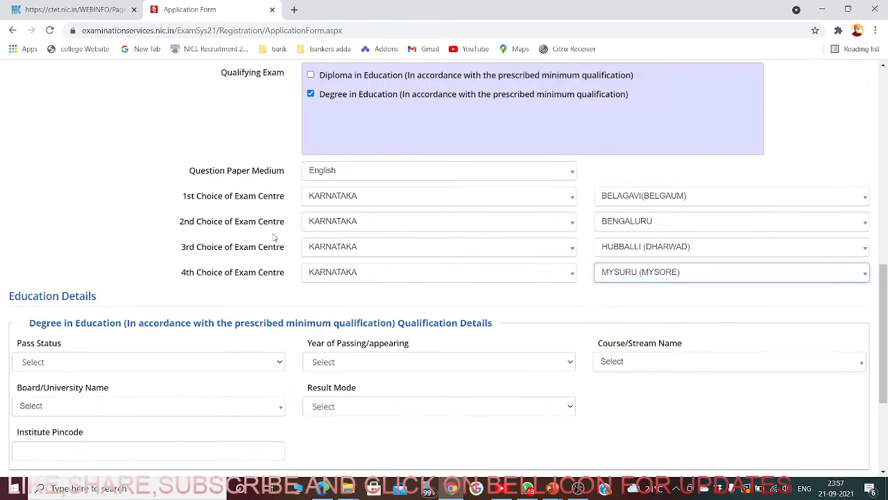
pyautogui.scroll(3, 274, 237)
pyautogui.scroll(-1, 274, 238)
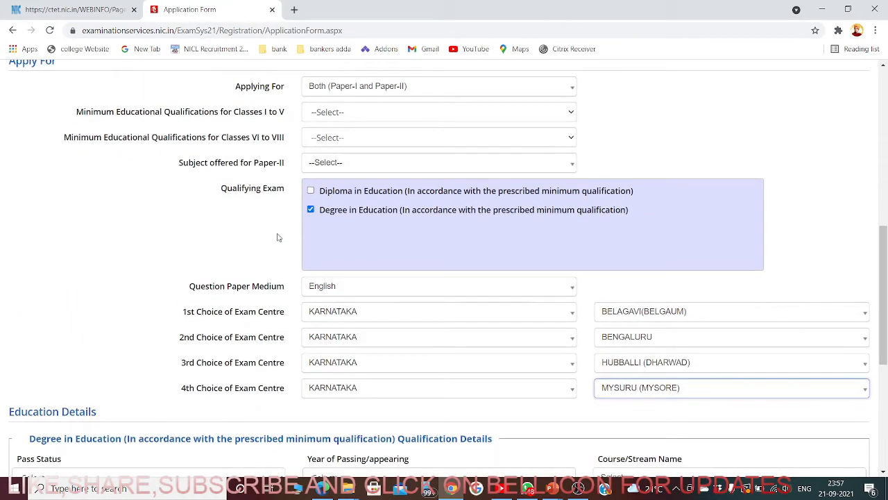
pyautogui.scroll(1, 276, 237)
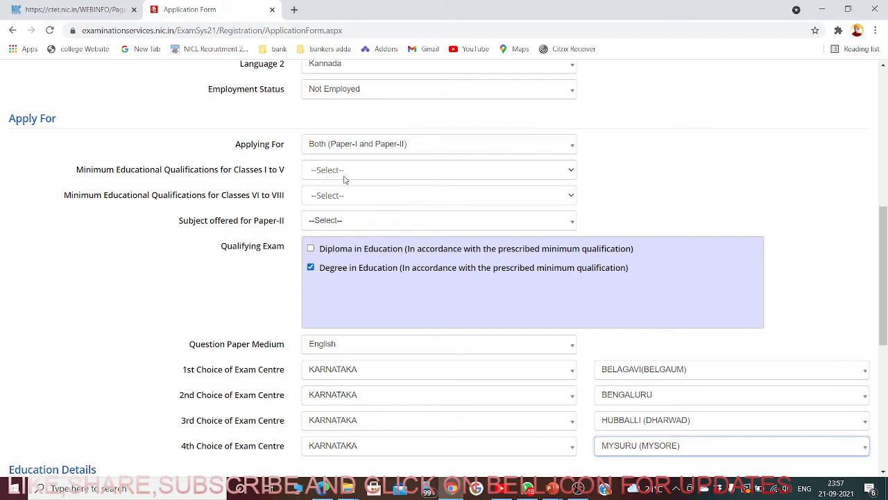
# - Review the Classes I to V qualification options and their help bubble
pyautogui.click(472, 177)
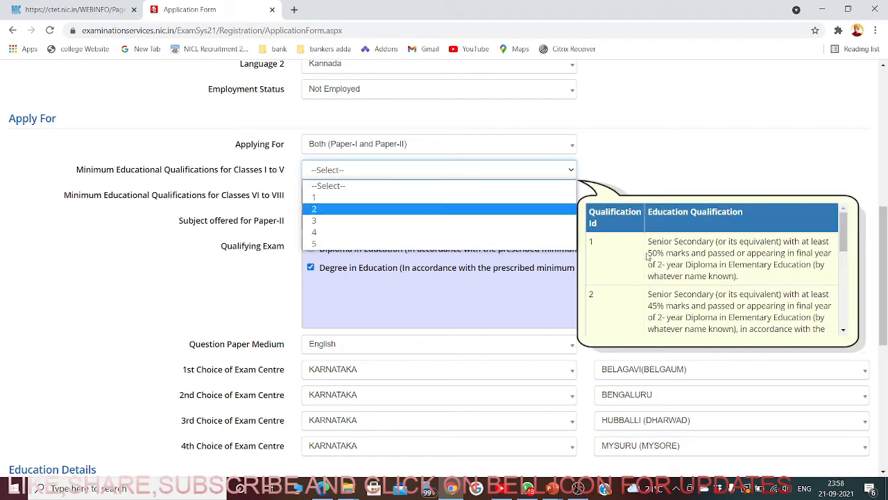
pyautogui.scroll(-2, 648, 272)
pyautogui.scroll(-2, 649, 272)
pyautogui.scroll(3, 649, 281)
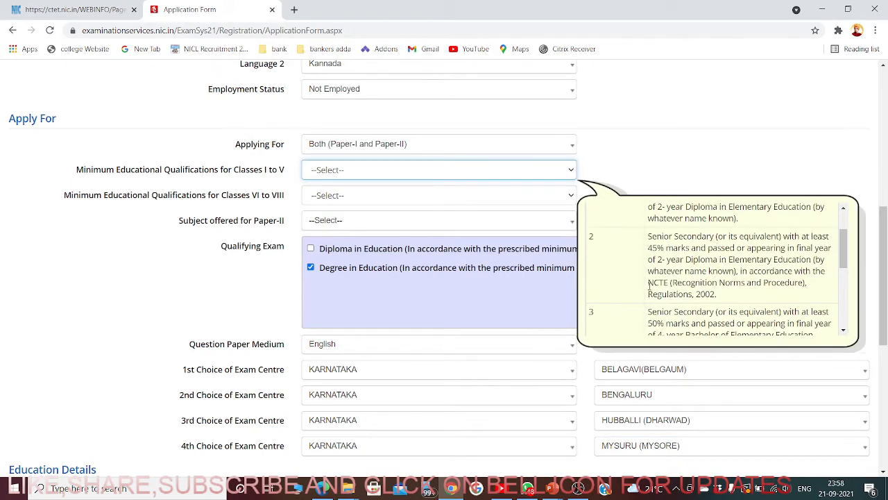
pyautogui.scroll(2, 649, 284)
pyautogui.scroll(-3, 649, 296)
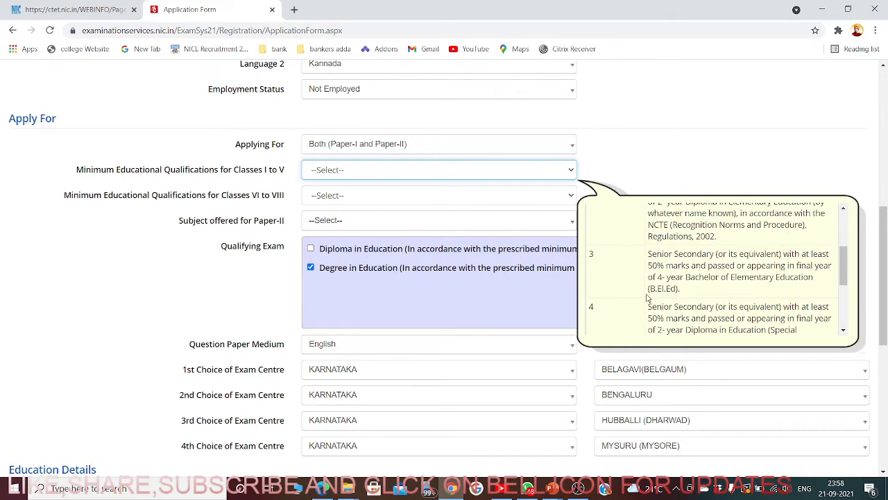
pyautogui.scroll(2, 646, 291)
pyautogui.scroll(1, 646, 292)
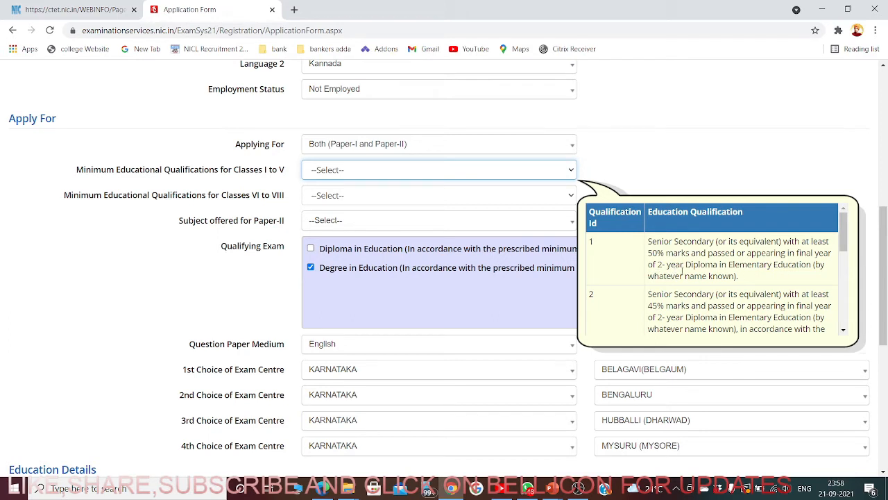
pyautogui.scroll(-1, 777, 269)
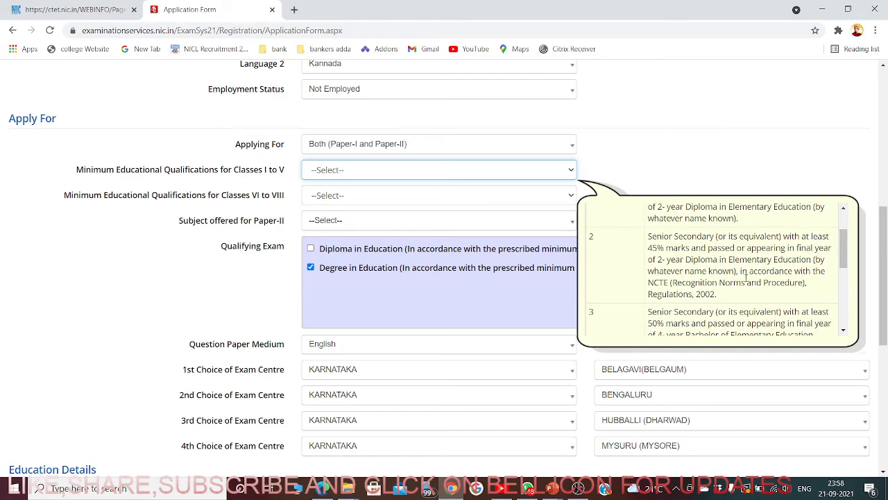
pyautogui.scroll(-2, 745, 277)
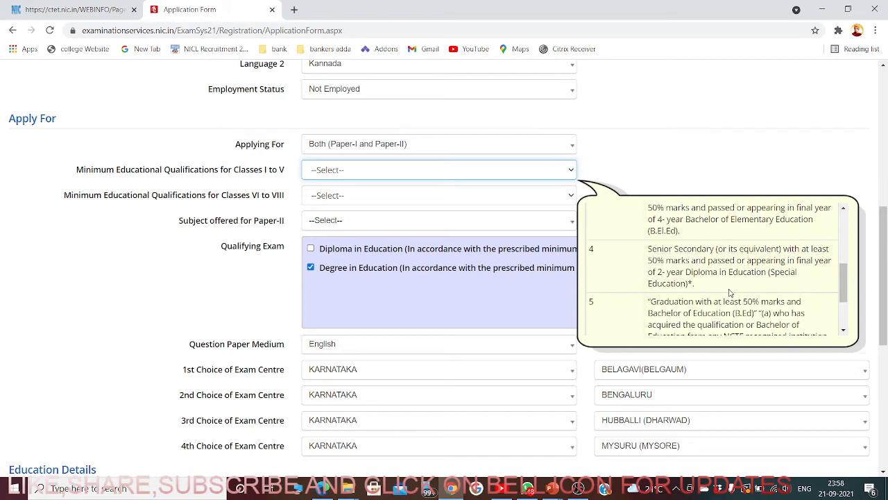
pyautogui.scroll(-1, 721, 305)
pyautogui.scroll(3, 719, 311)
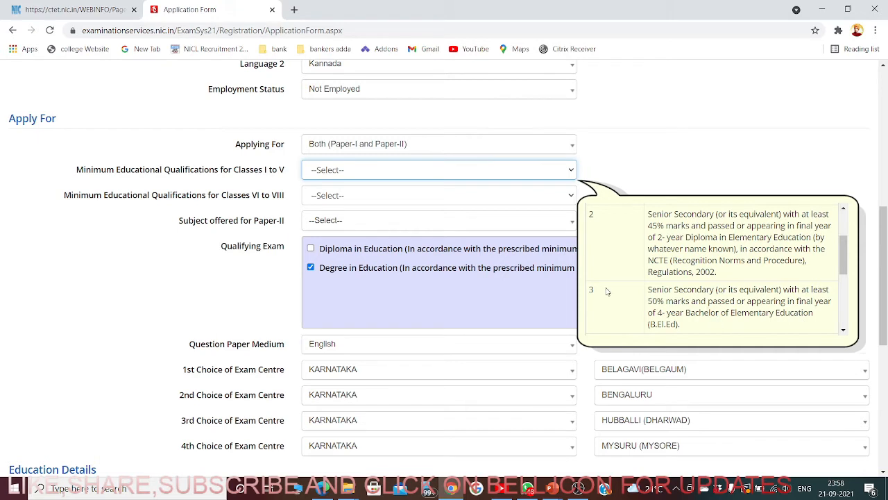
pyautogui.scroll(1, 693, 286)
pyautogui.scroll(2, 692, 287)
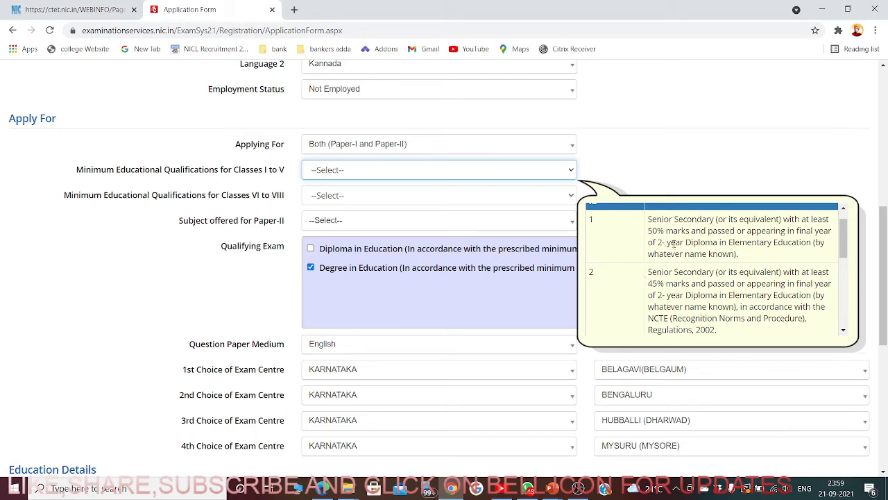
pyautogui.scroll(-5, 637, 309)
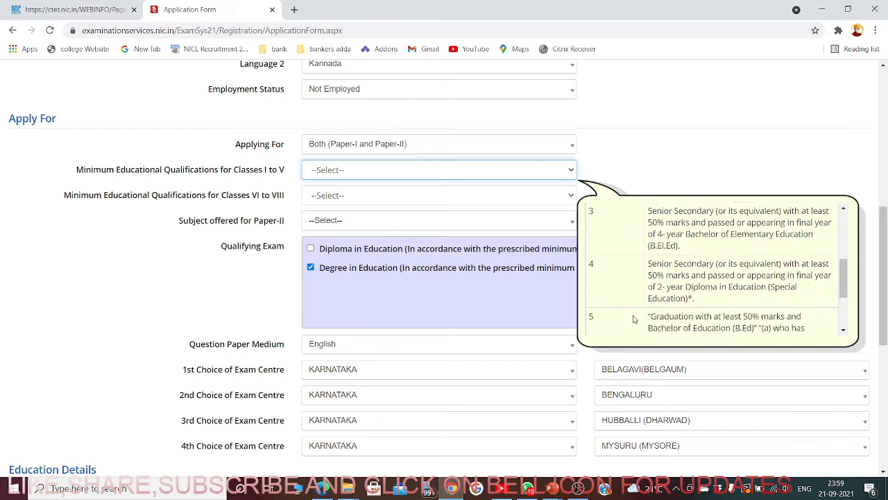
# - Select 5 as the Classes I to V minimum qualification and close the help bubble
pyautogui.click(427, 174)
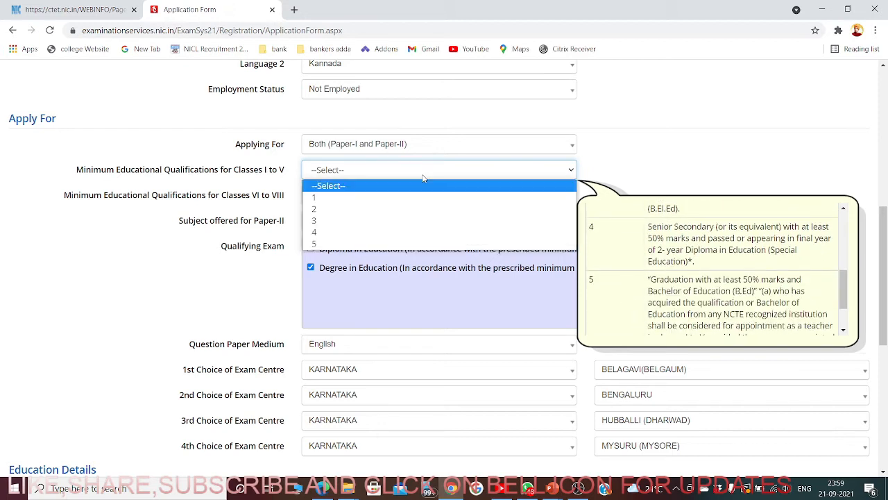
pyautogui.click(319, 244)
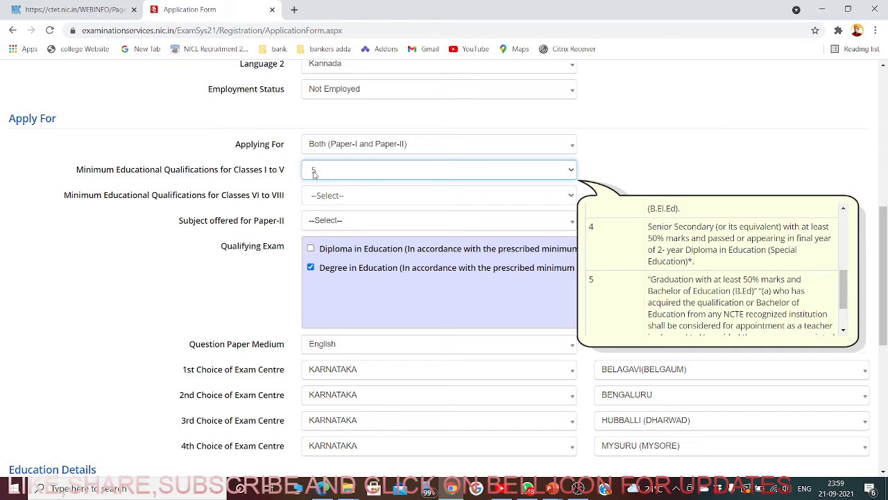
pyautogui.click(615, 156)
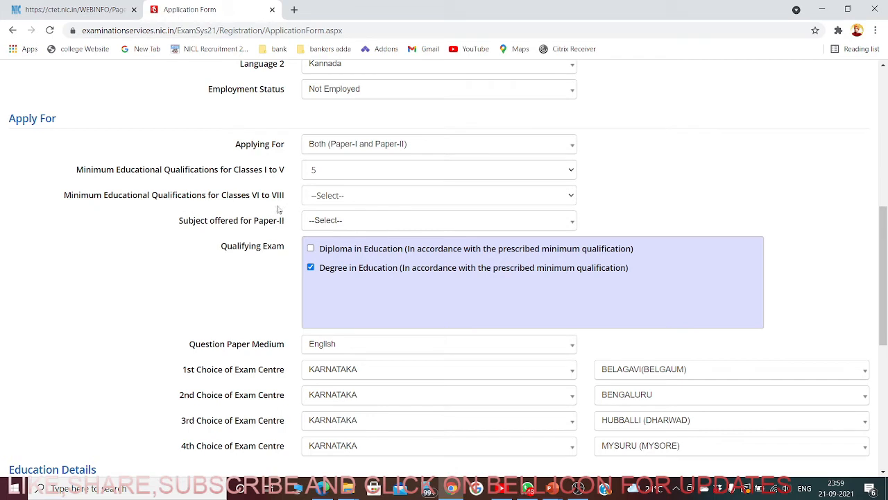
# - Select 3 as the Classes VI to VIII minimum qualification and close the help popup
pyautogui.click(369, 198)
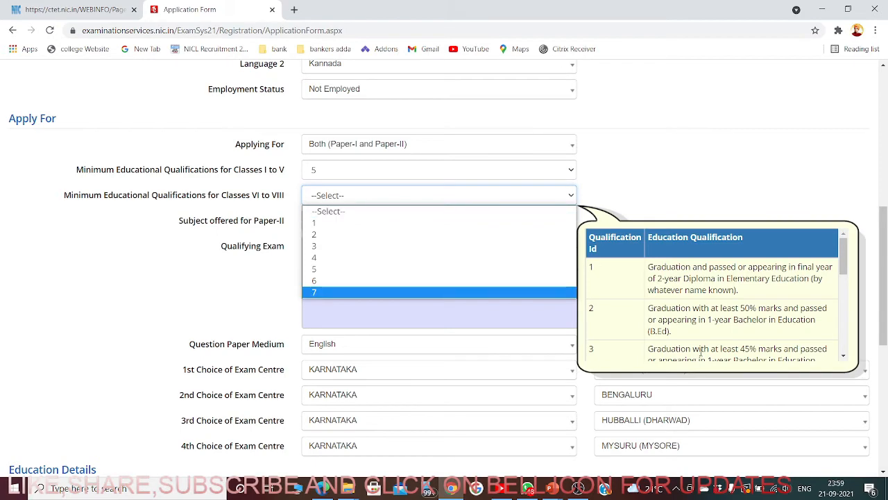
pyautogui.scroll(-3, 657, 329)
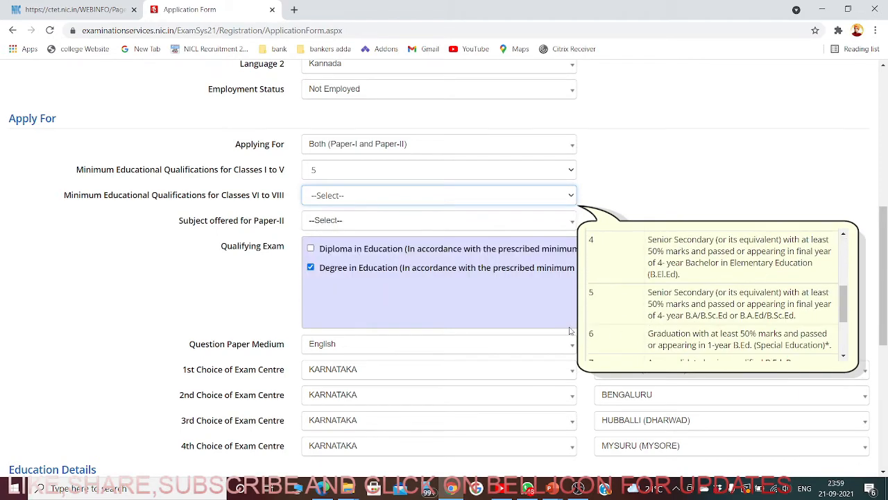
pyautogui.scroll(1, 611, 321)
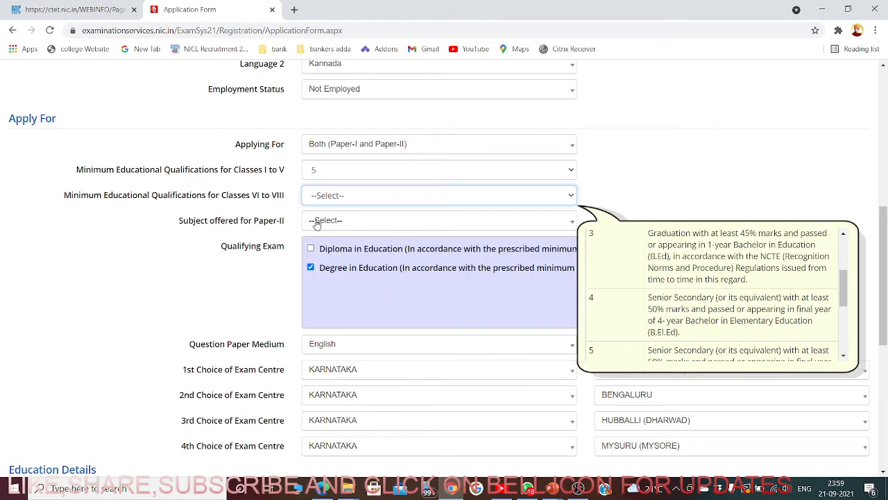
pyautogui.click(359, 201)
pyautogui.click(335, 246)
pyautogui.scroll(-3, 660, 301)
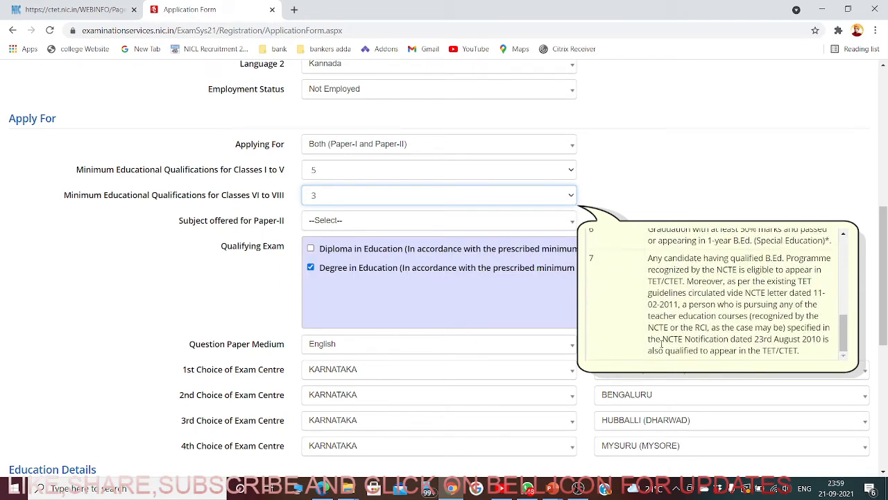
pyautogui.scroll(-3, 662, 343)
pyautogui.scroll(3, 700, 292)
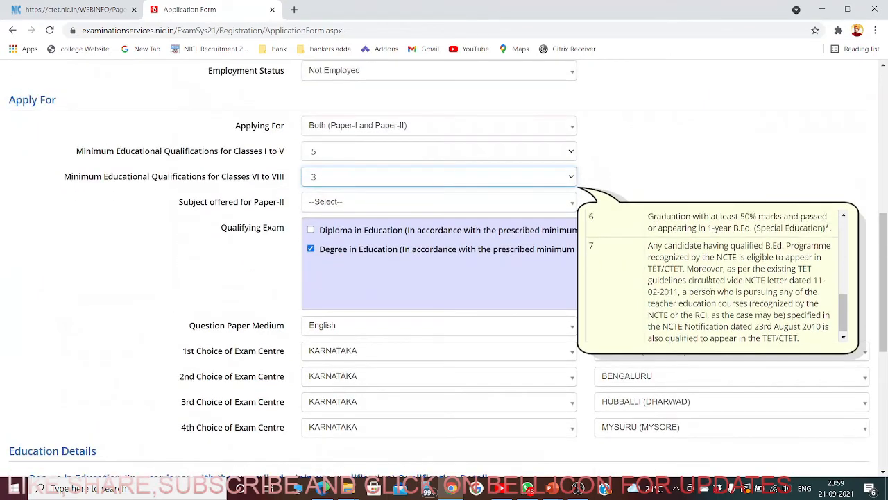
pyautogui.scroll(5, 708, 280)
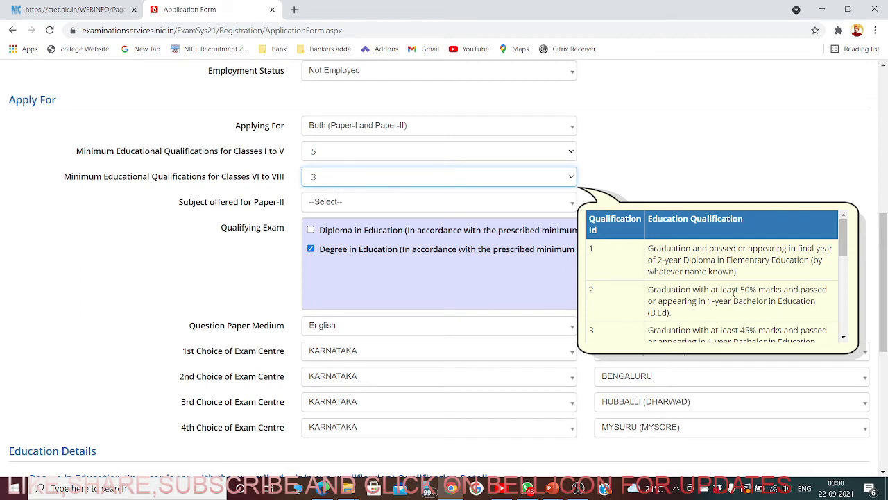
pyautogui.scroll(-3, 727, 280)
pyautogui.scroll(3, 703, 295)
pyautogui.click(199, 269)
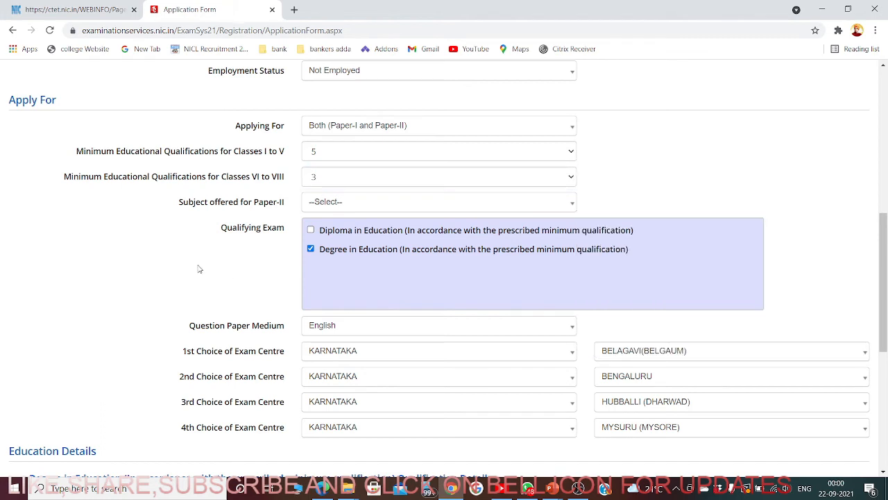
# - Choose Mathematics & Science as the subject offered for Paper-II
pyautogui.click(324, 210)
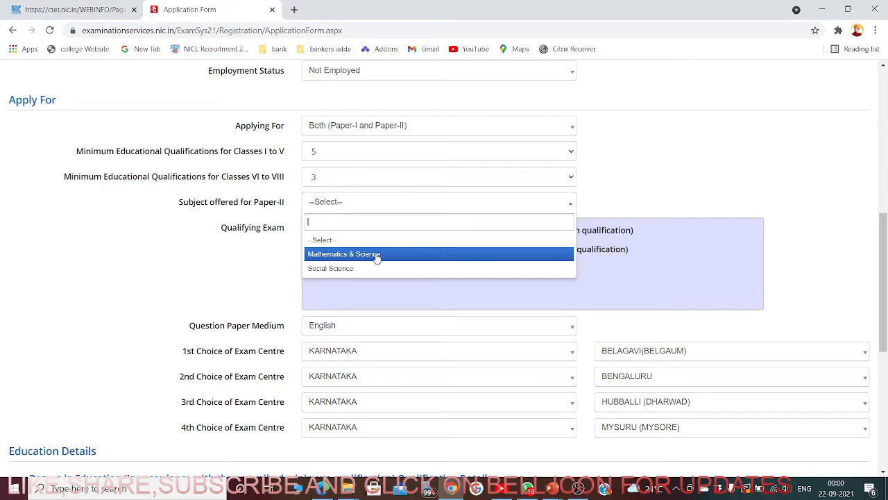
pyautogui.click(348, 255)
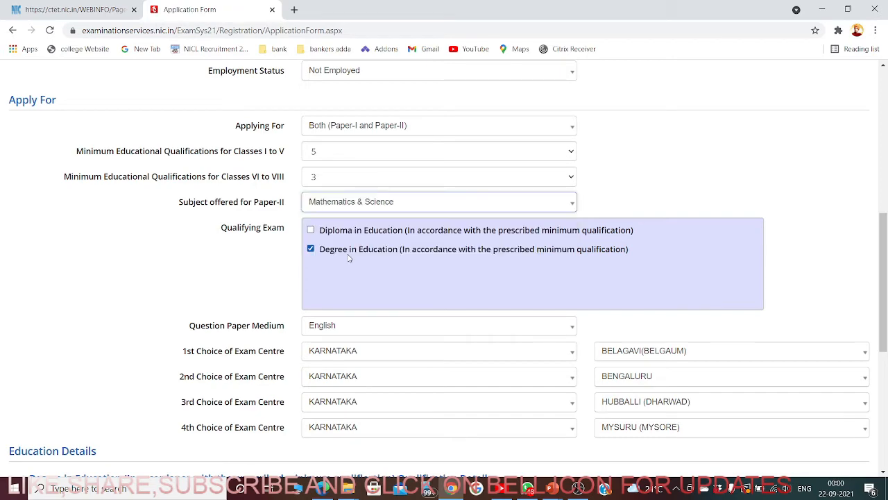
pyautogui.scroll(-5, 143, 243)
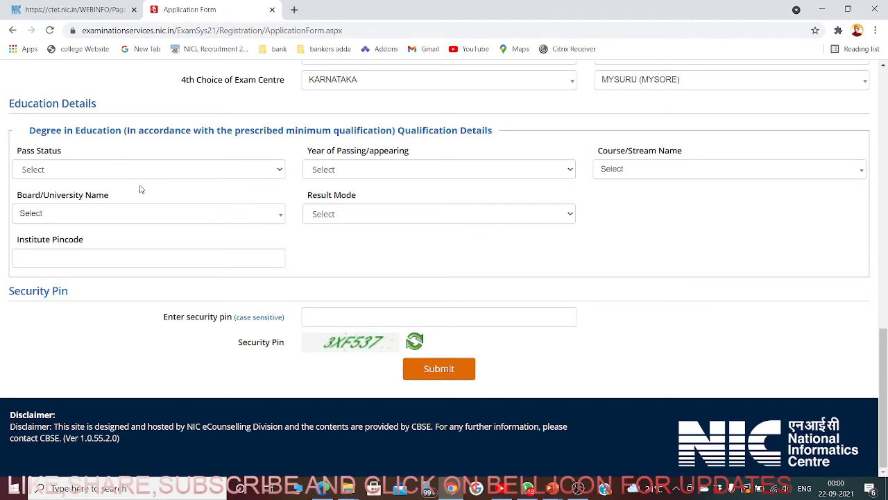
# - Set Pass Status to Passed, Year of Passing to 2020, and course to Education/Elementry Education etc
pyautogui.scroll(2, 155, 197)
pyautogui.scroll(3, 317, 229)
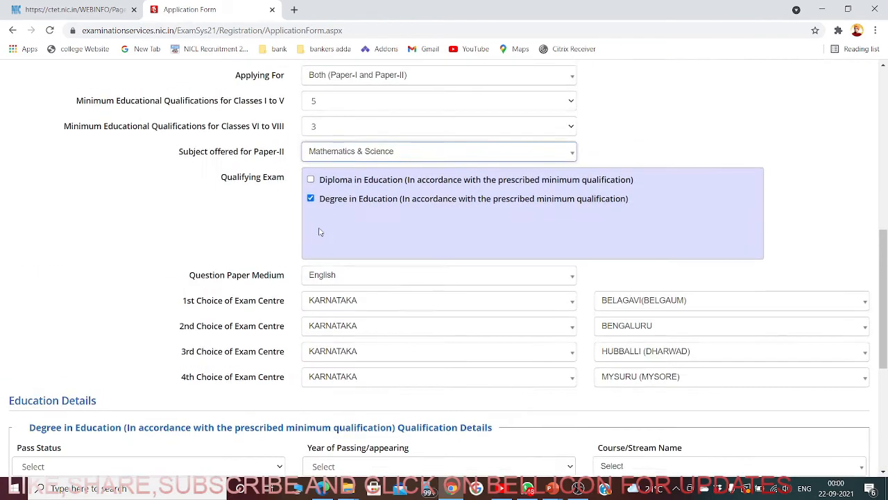
pyautogui.scroll(-2, 302, 327)
pyautogui.scroll(-3, 302, 326)
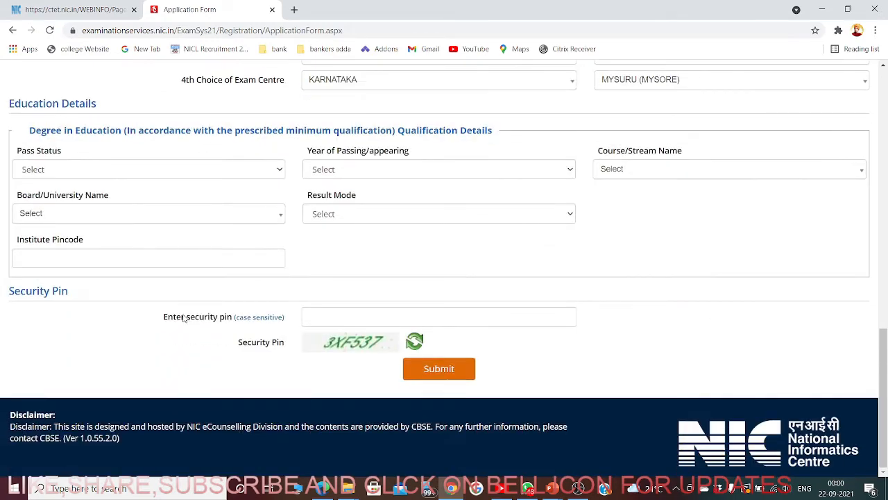
pyautogui.click(121, 169)
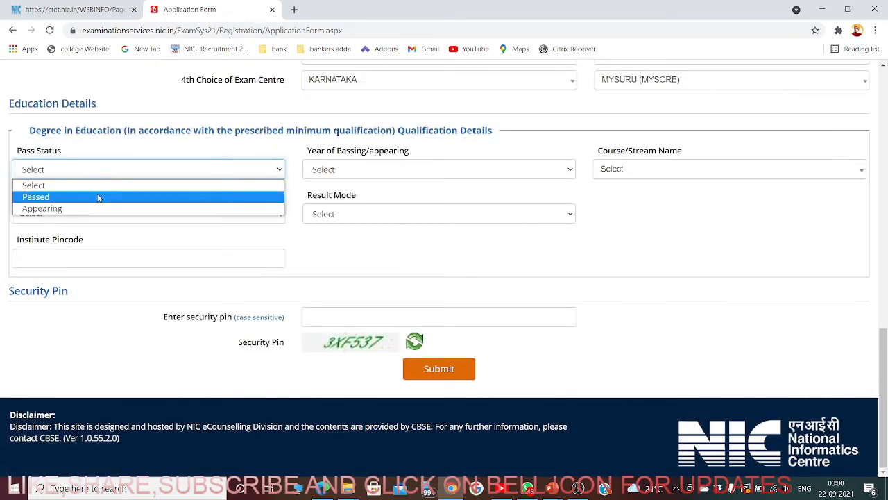
pyautogui.click(97, 198)
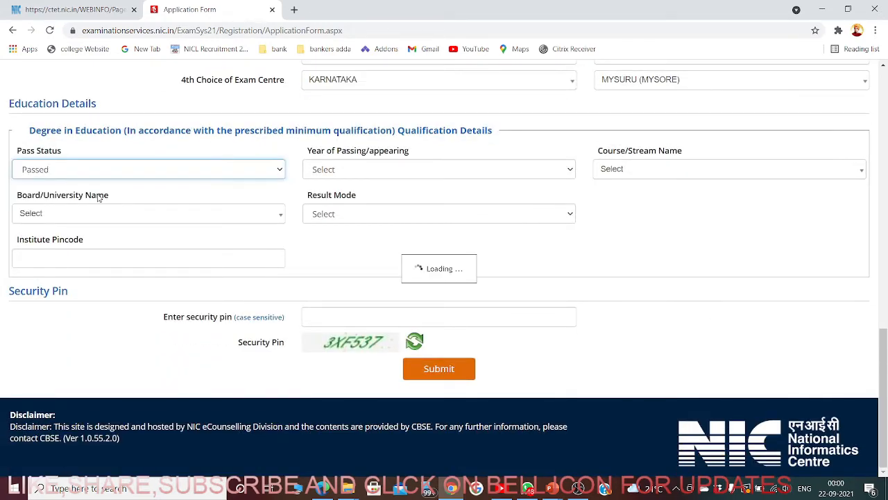
pyautogui.click(363, 175)
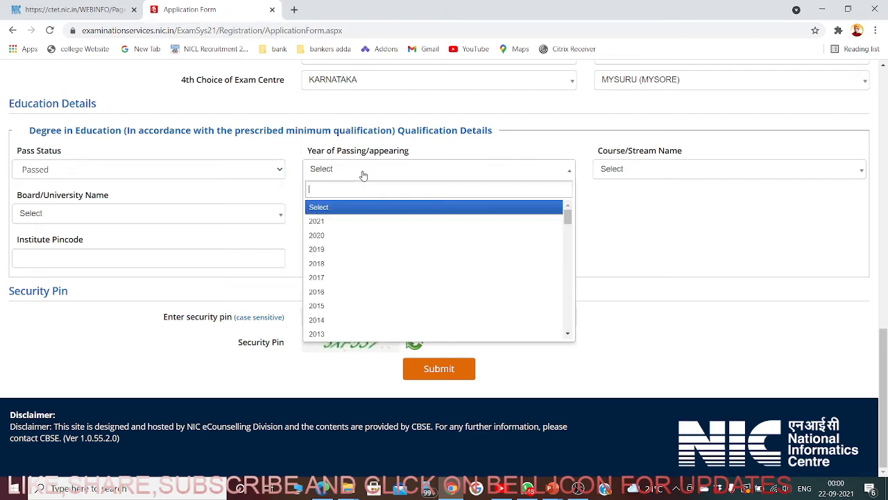
pyautogui.click(333, 239)
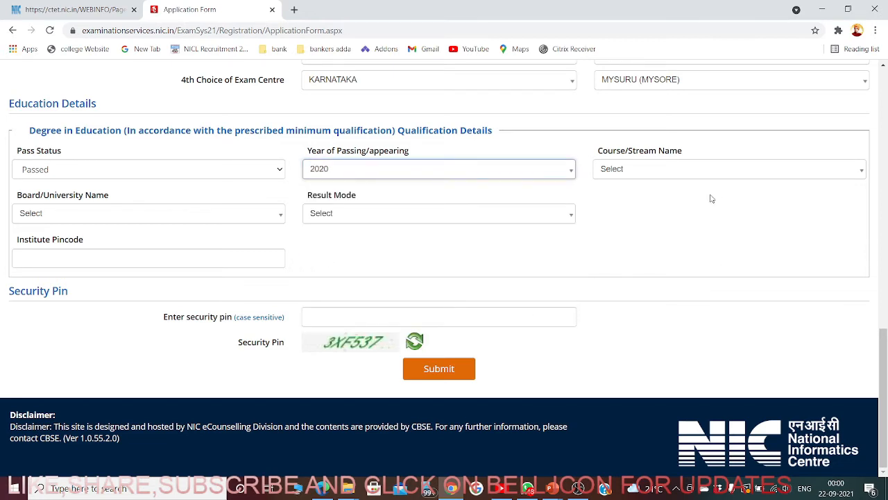
pyautogui.click(631, 174)
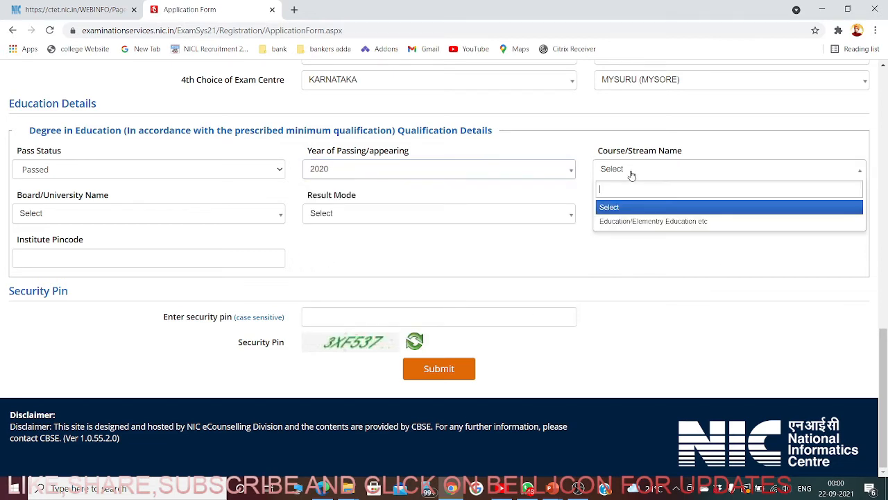
pyautogui.click(647, 222)
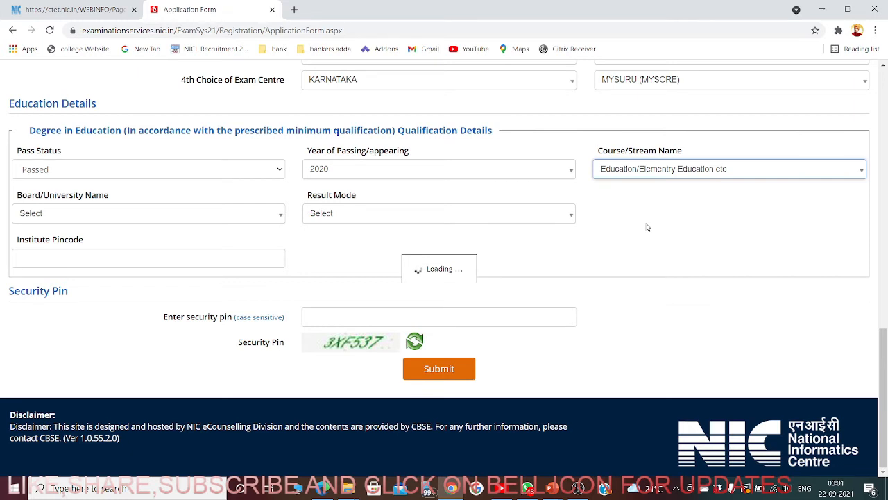
# - Pick ADITYA SHIKSHA & SWASTHYA SAMITI from the Board/University list
pyautogui.click(147, 215)
pyautogui.scroll(-6, 116, 314)
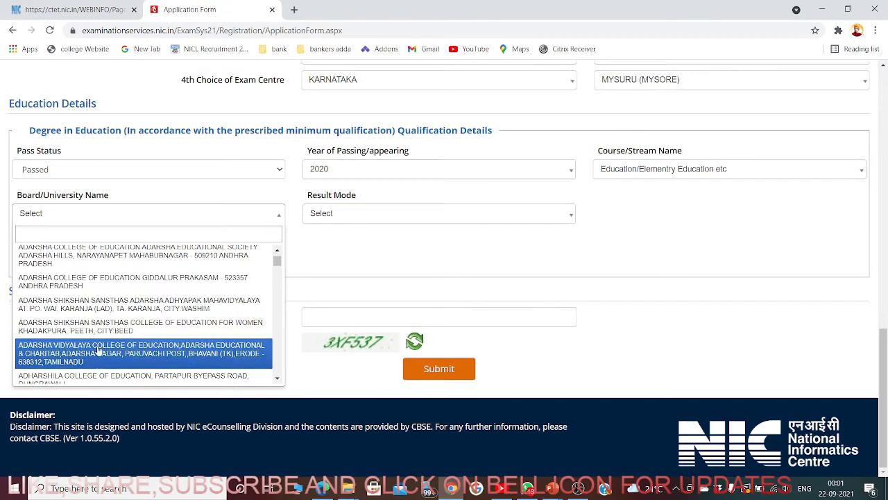
pyautogui.scroll(-3, 89, 360)
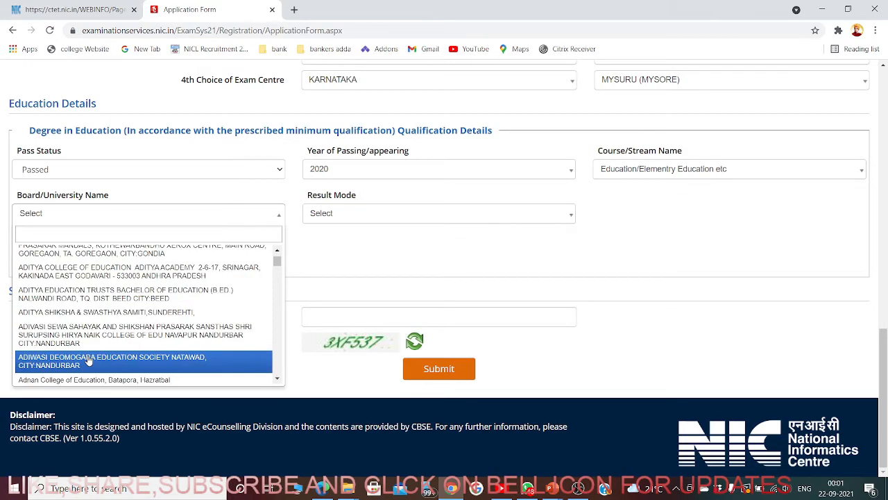
pyautogui.click(99, 313)
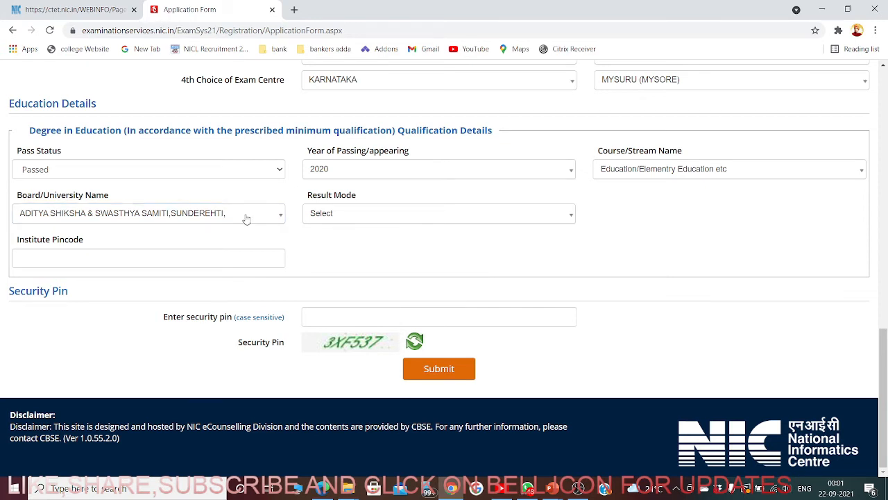
# - Reopen the Board/University list and search it for WOMEN
pyautogui.click(246, 219)
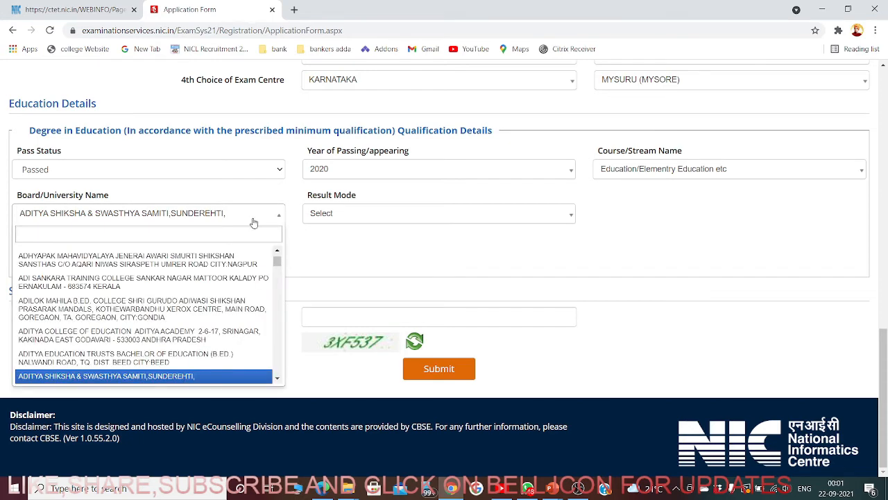
pyautogui.scroll(-2, 187, 286)
pyautogui.scroll(-2, 188, 287)
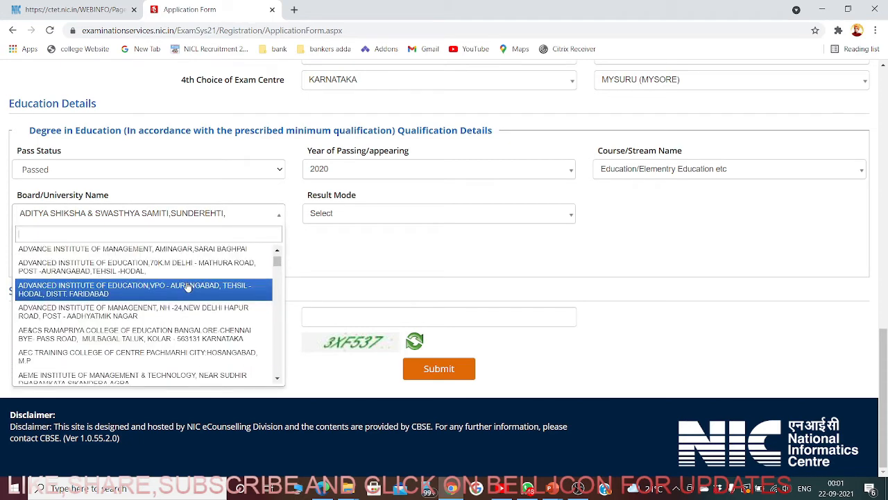
pyautogui.scroll(-2, 188, 286)
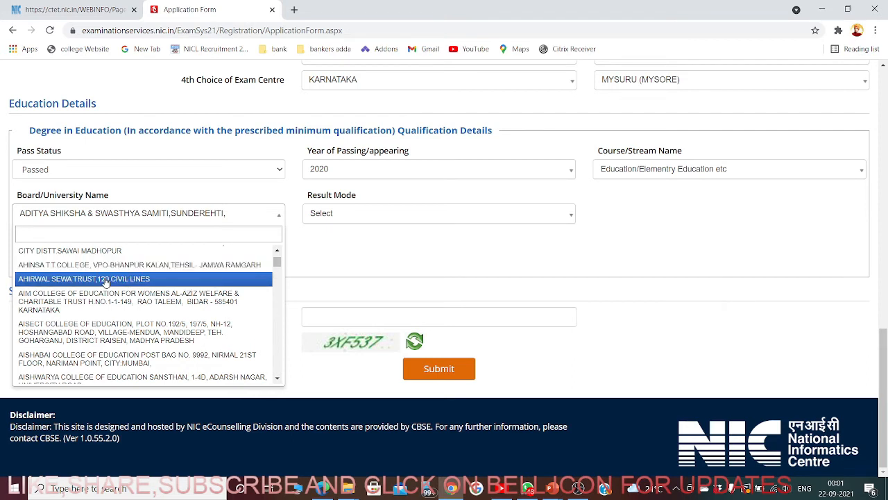
pyautogui.write('W')
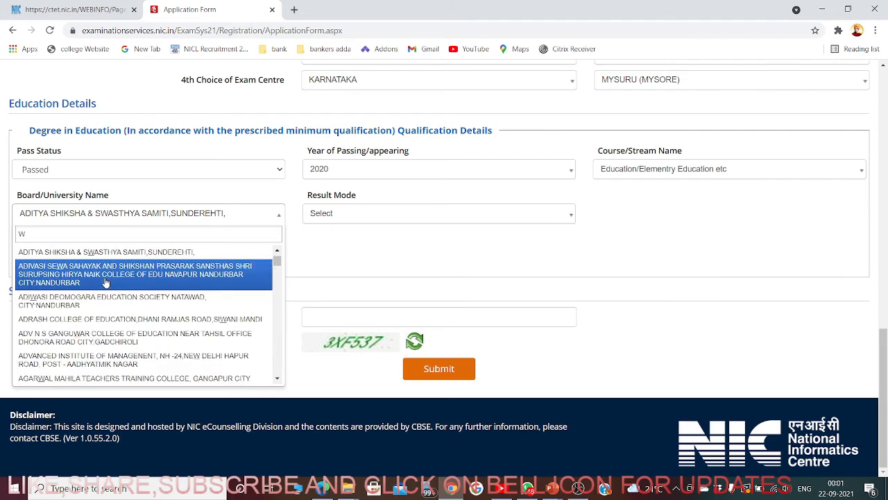
pyautogui.write('W')
pyautogui.press('BackSpace')
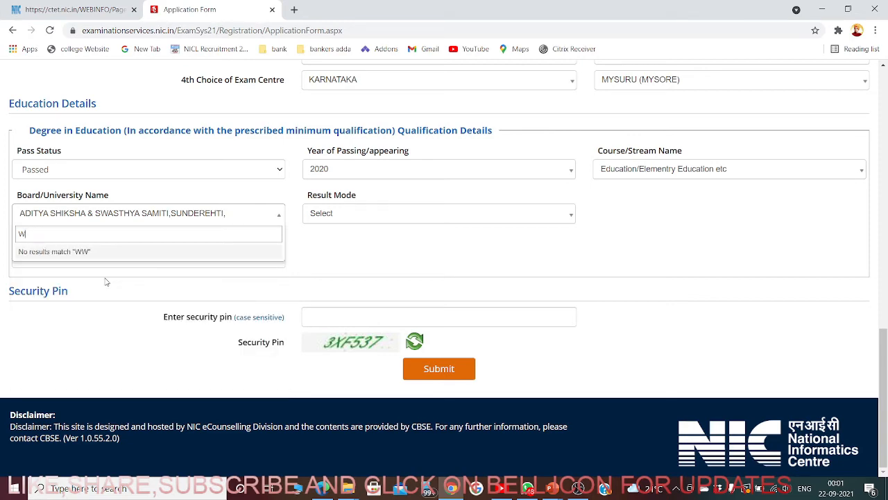
pyautogui.write('OM')
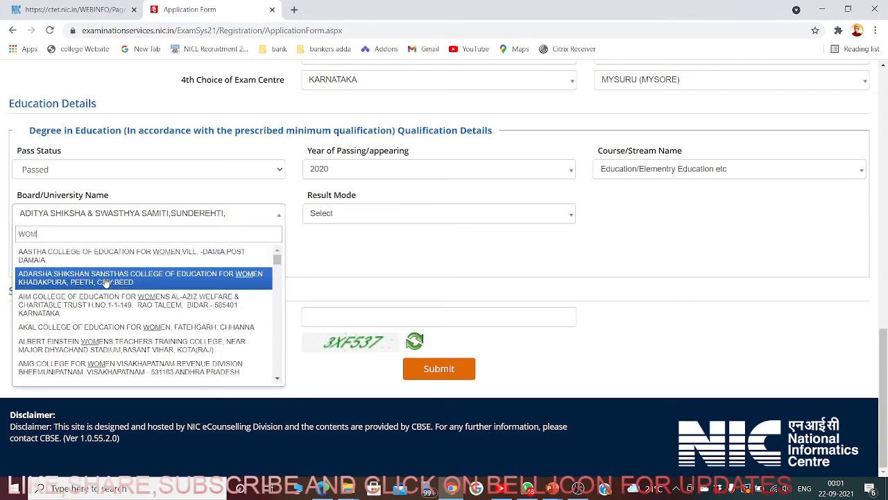
pyautogui.write('EN')
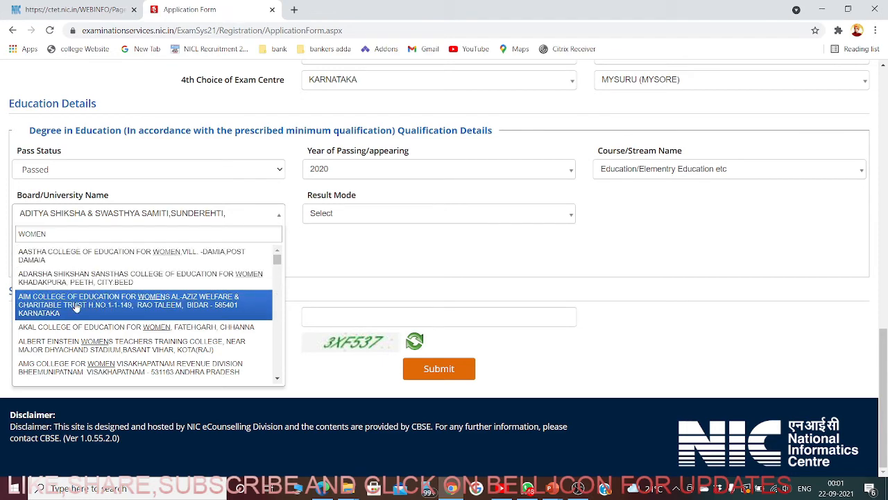
pyautogui.scroll(-4, 76, 312)
pyautogui.scroll(-3, 119, 328)
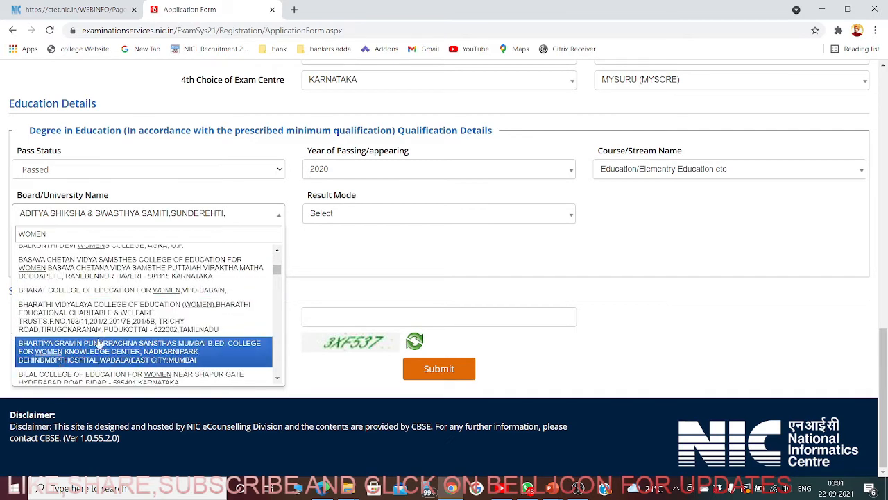
pyautogui.scroll(-5, 49, 355)
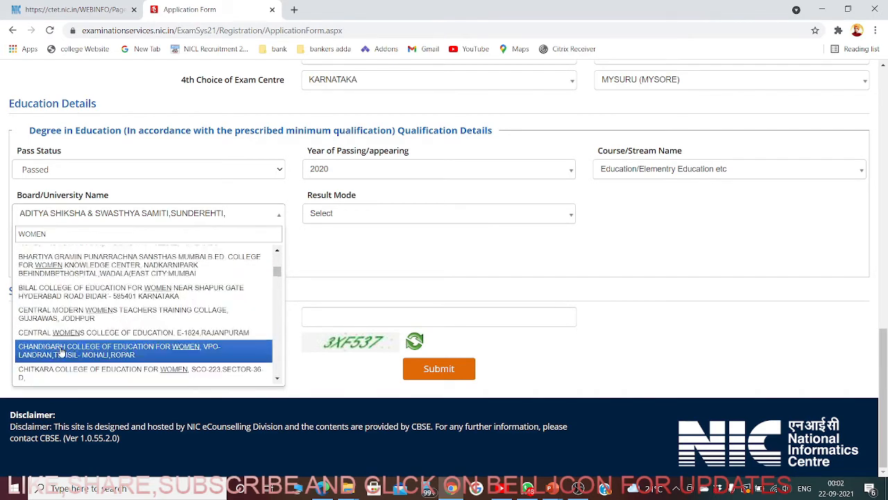
# - Search BIJAPUR instead and choose Shree Fulsing Narayan Chavan College of Education
pyautogui.moveTo(84, 235); pyautogui.dragTo(16, 239)
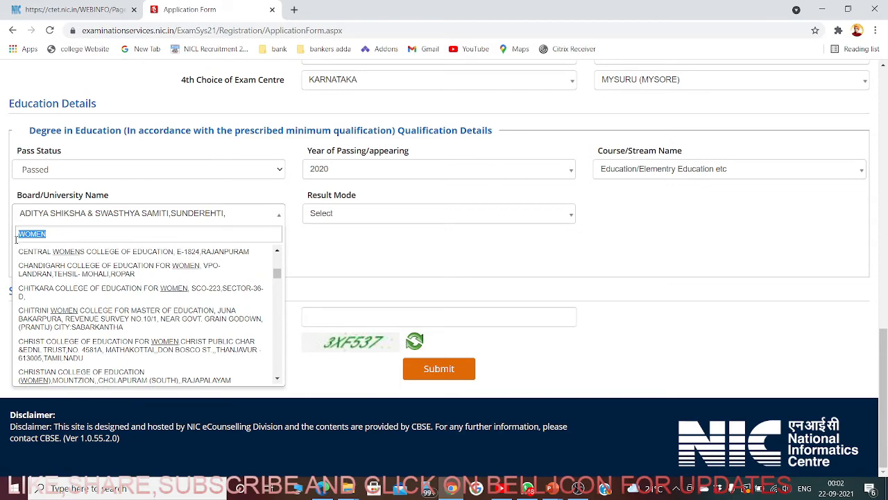
pyautogui.write('BIJA')
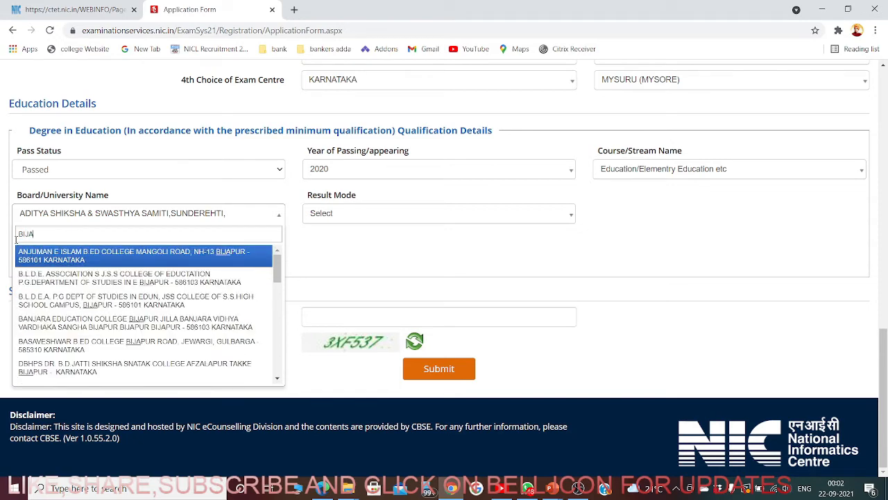
pyautogui.write('PUR')
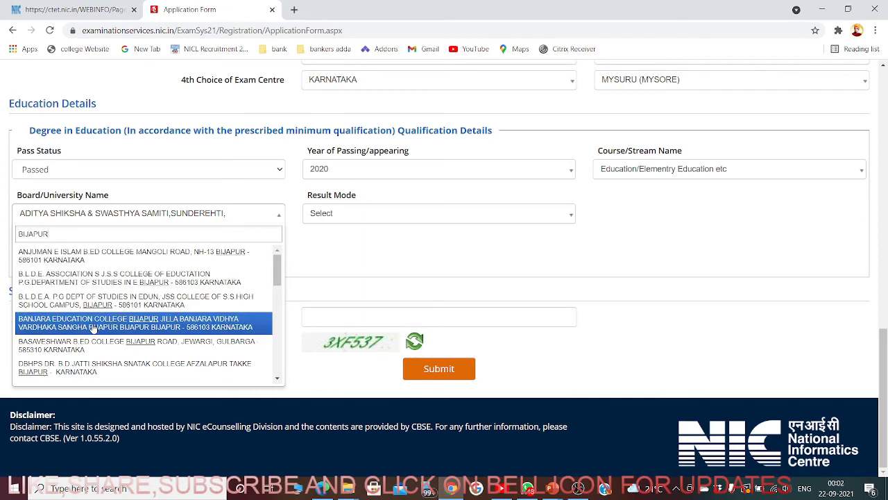
pyautogui.scroll(-2, 87, 361)
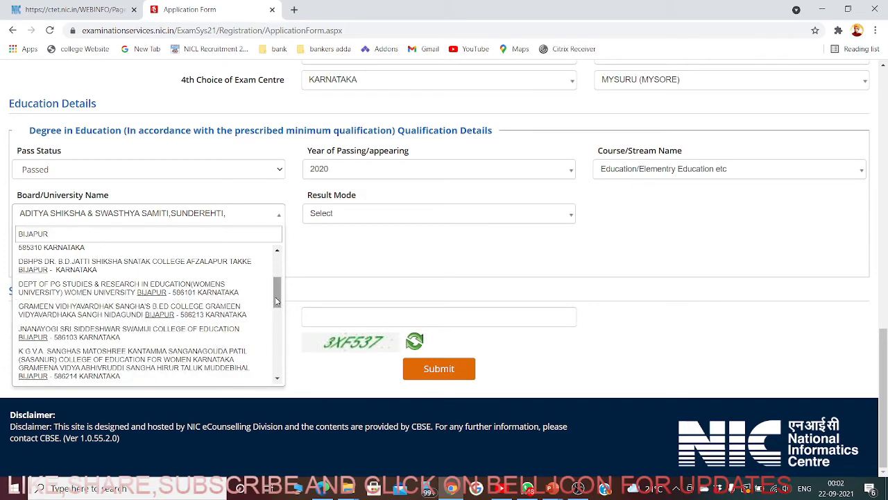
pyautogui.moveTo(280, 296); pyautogui.dragTo(283, 344)
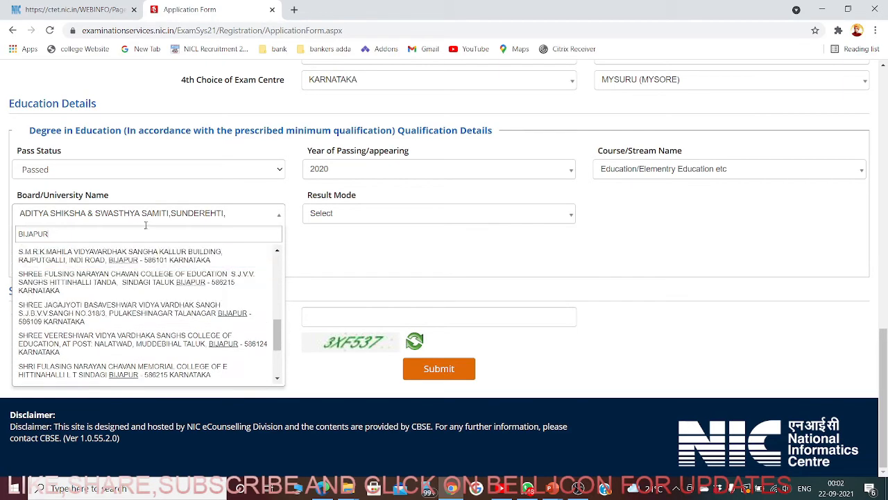
pyautogui.click(53, 287)
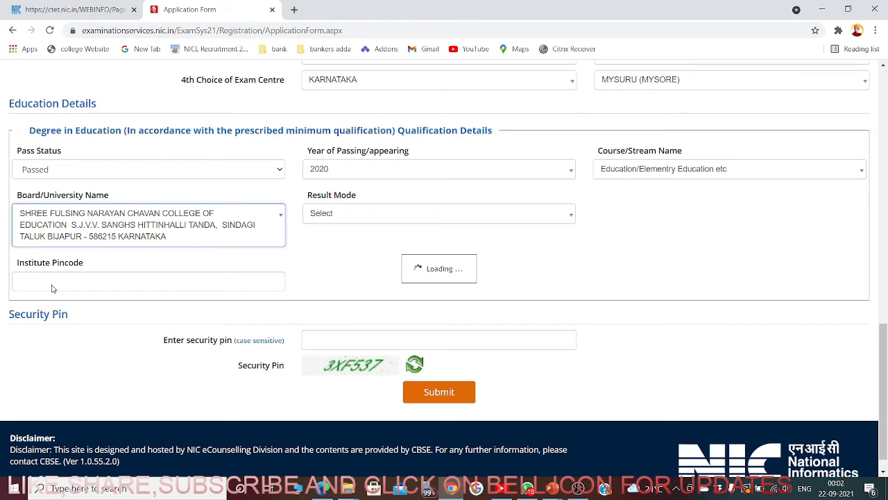
# - Set result mode to Percentage with 600 total marks and 450 obtained marks
pyautogui.click(355, 223)
pyautogui.click(346, 266)
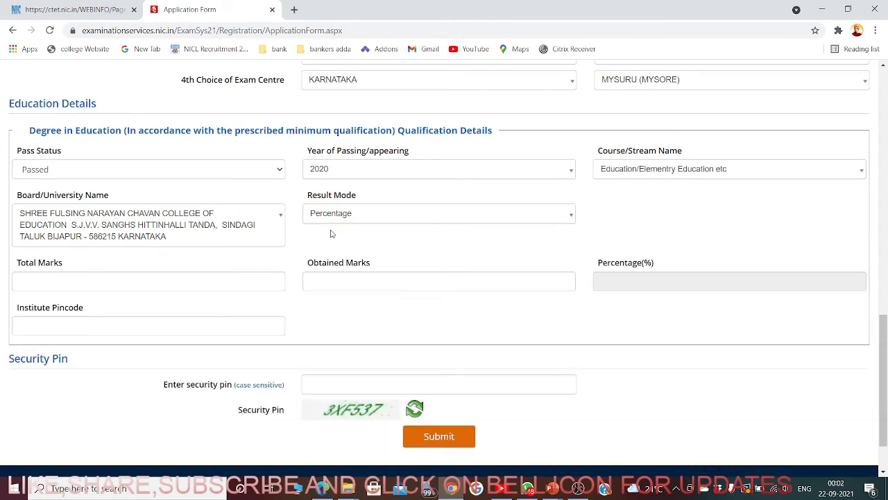
pyautogui.click(135, 285)
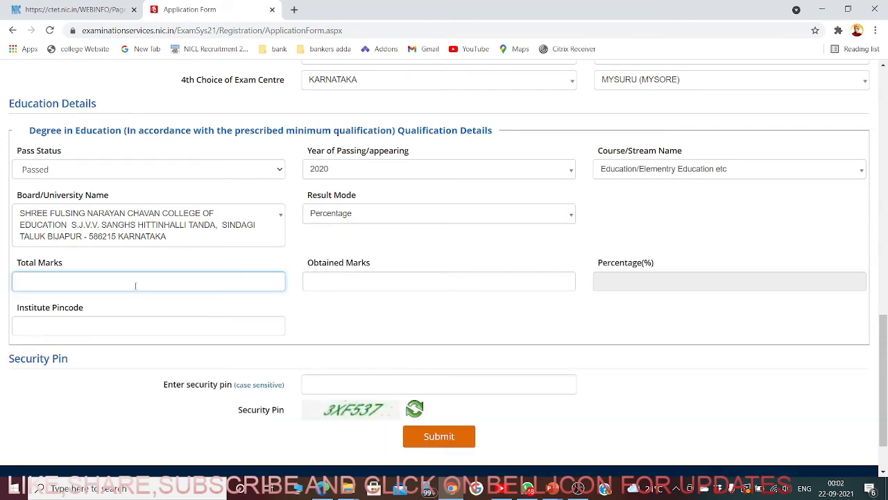
pyautogui.write('600')
pyautogui.click(330, 283)
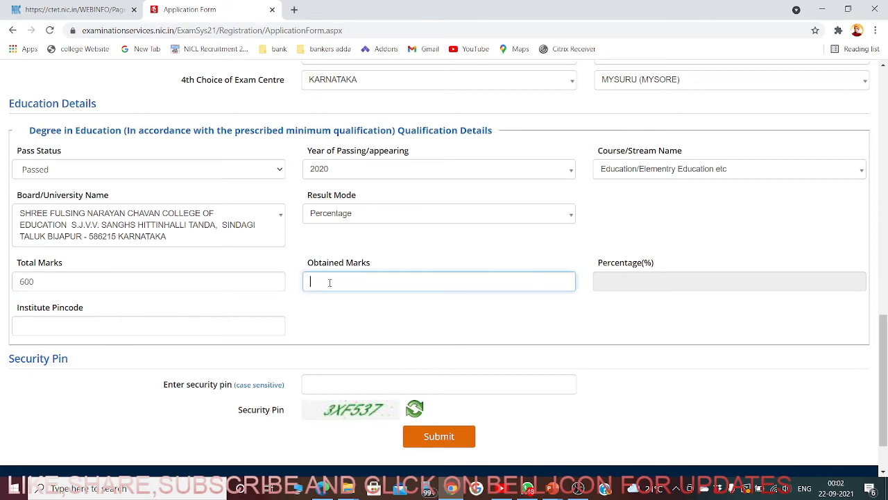
pyautogui.write('450')
pyautogui.click(350, 305)
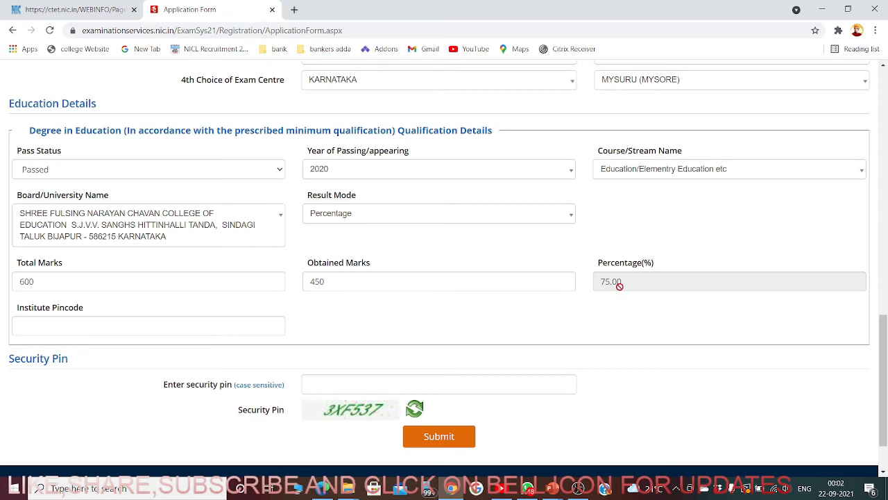
# - Enter the institute pincode and security pin, then submit the form for review
pyautogui.click(76, 326)
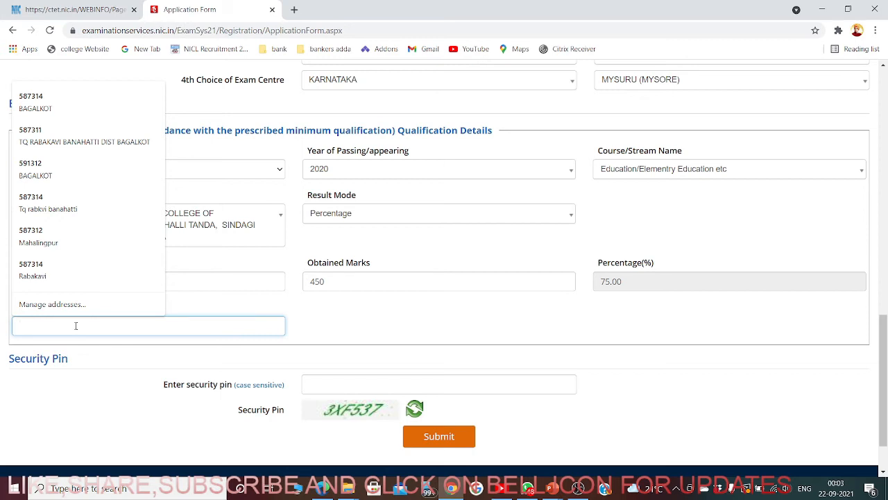
pyautogui.write('58731')
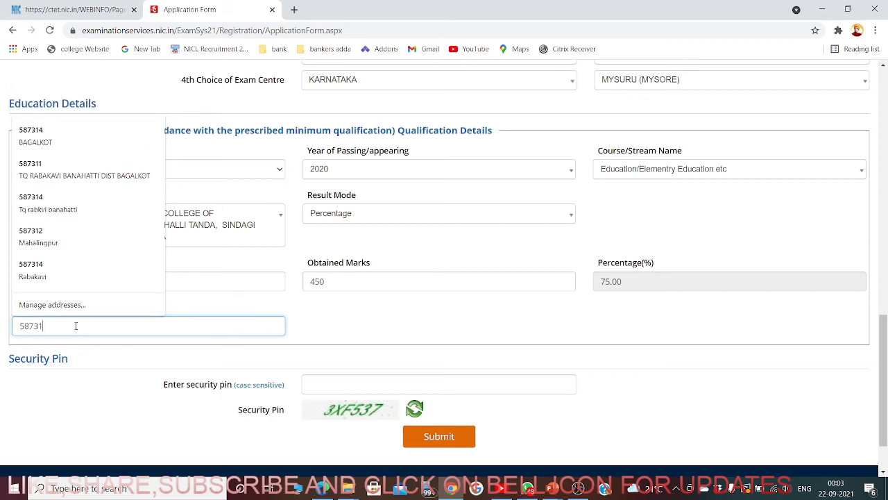
pyautogui.write('5')
pyautogui.click(365, 323)
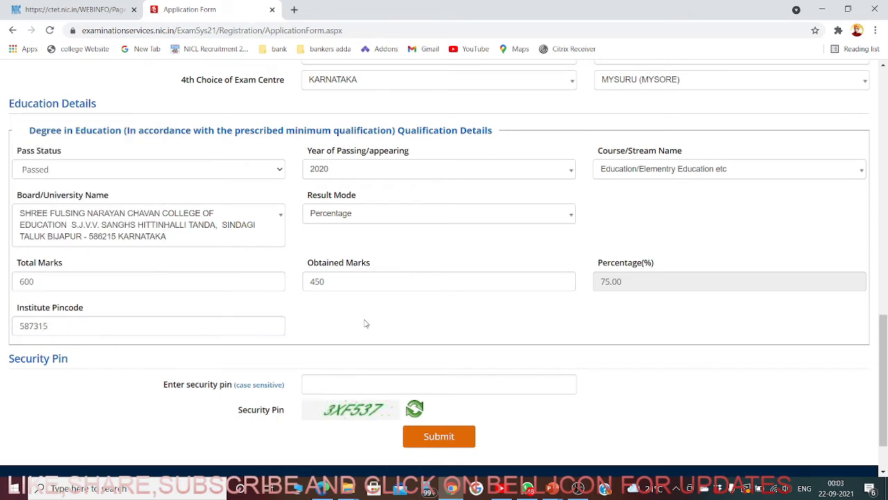
pyautogui.scroll(-1, 366, 323)
pyautogui.click(340, 316)
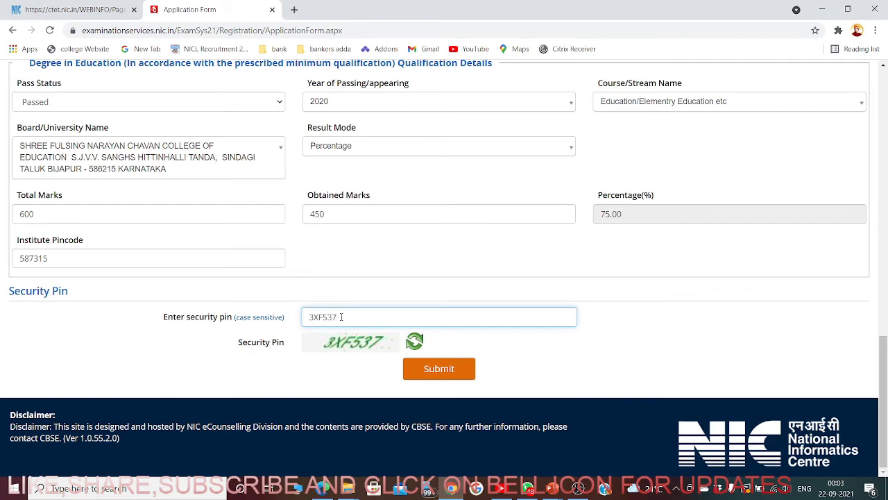
pyautogui.scroll(10, 494, 329)
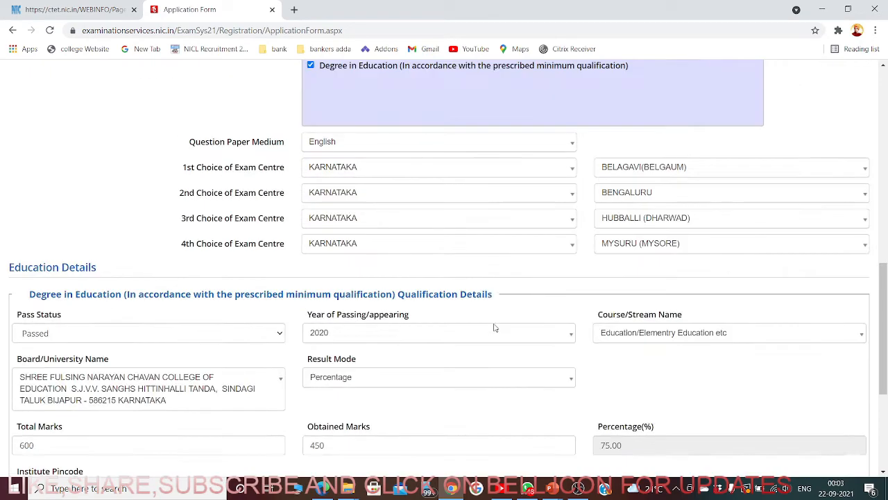
pyautogui.scroll(2, 493, 329)
pyautogui.scroll(-12, 493, 328)
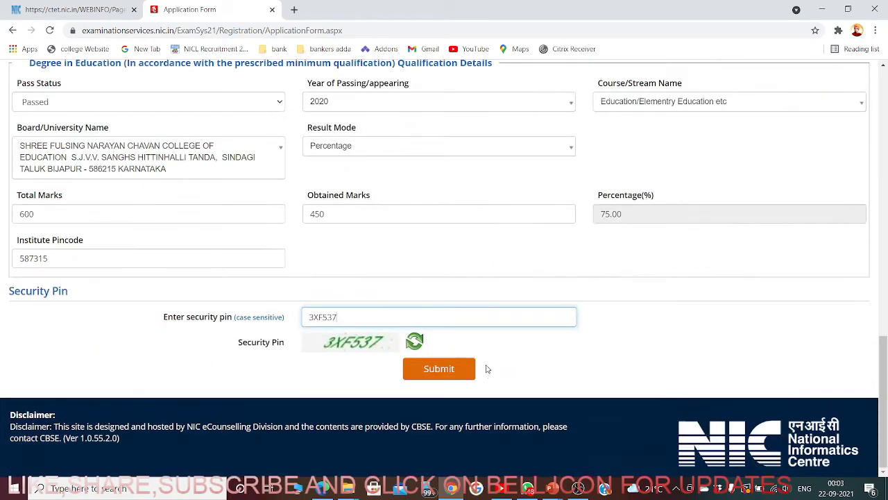
pyautogui.click(443, 373)
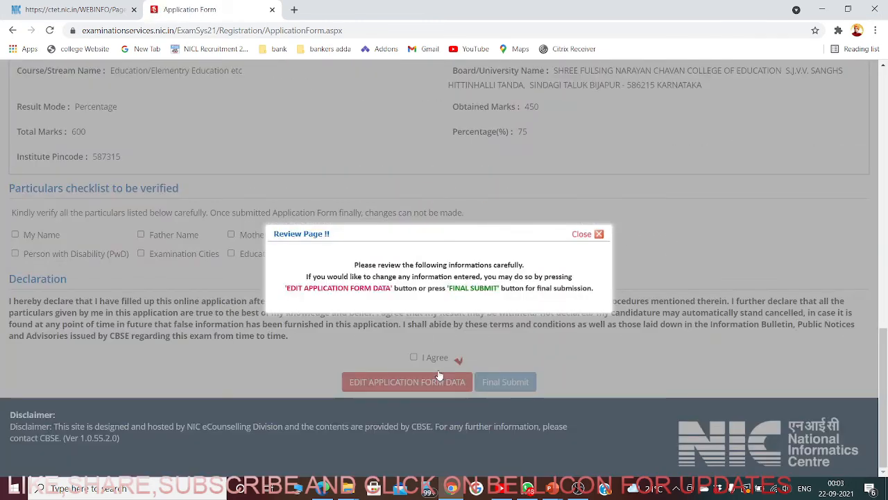
# - Dismiss the review reminder and tick every checklist item, from My Name to Educational Details
pyautogui.click(598, 235)
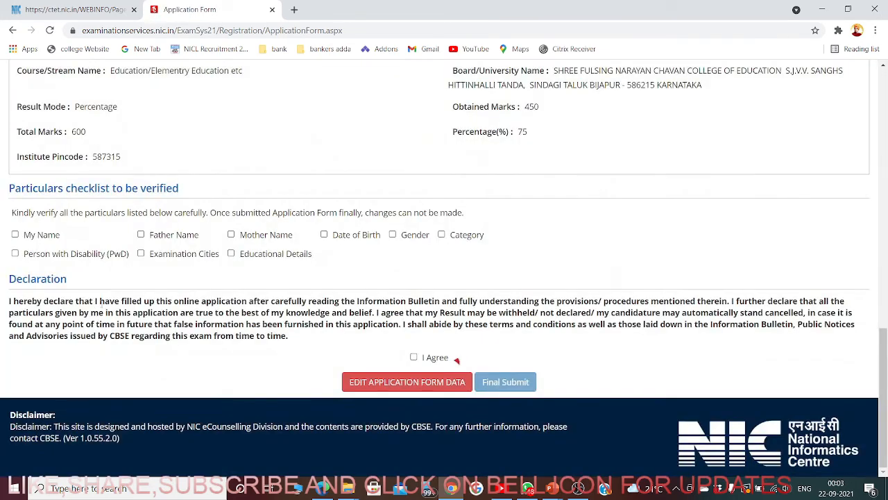
pyautogui.scroll(15, 217, 288)
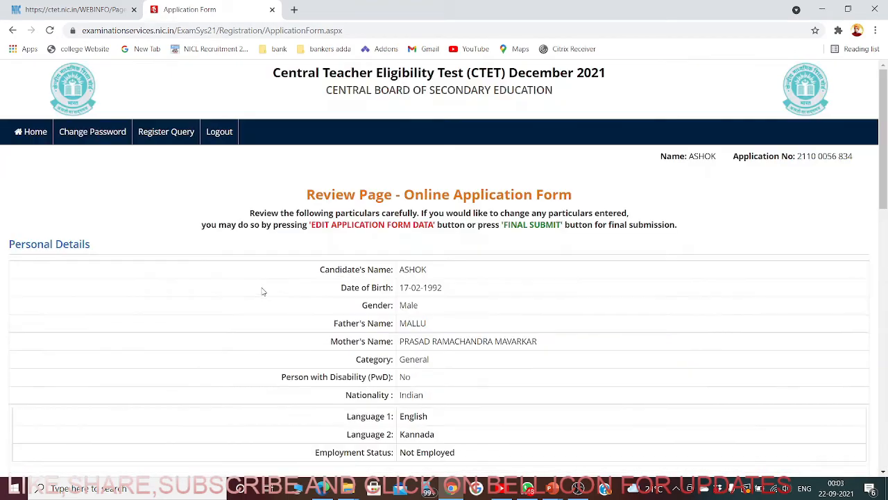
pyautogui.scroll(-15, 263, 292)
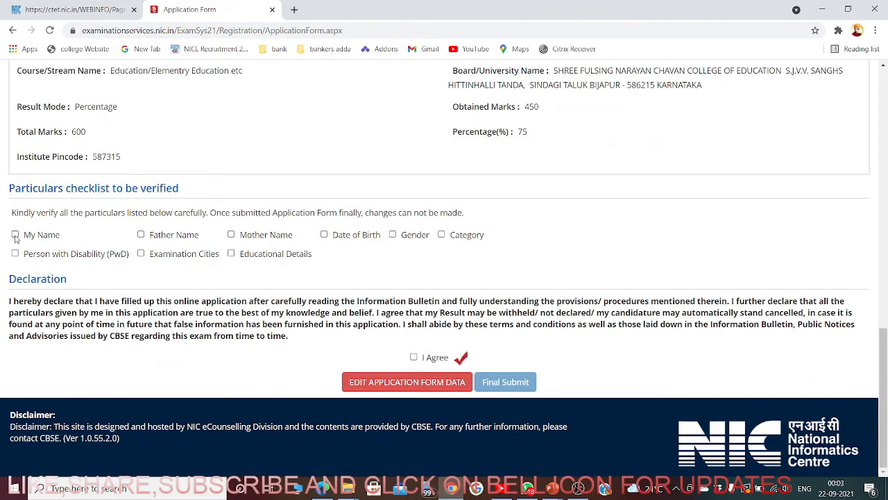
pyautogui.click(15, 235)
pyautogui.click(141, 234)
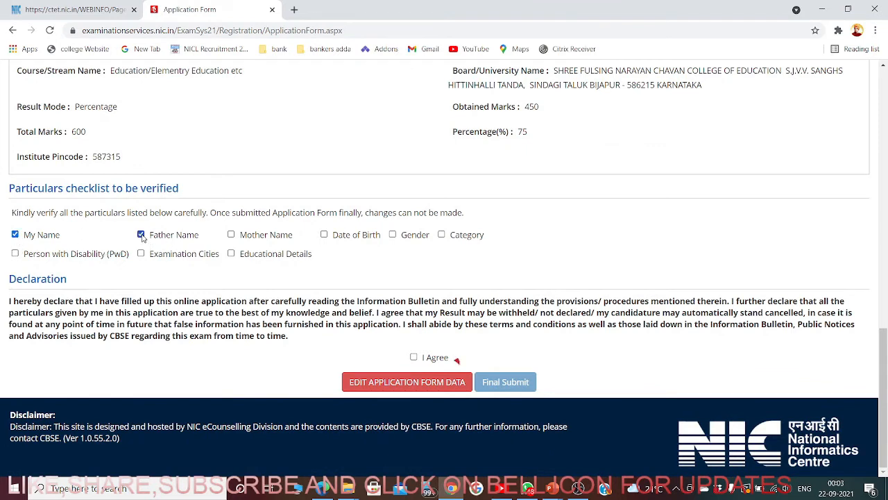
pyautogui.click(231, 235)
pyautogui.click(324, 234)
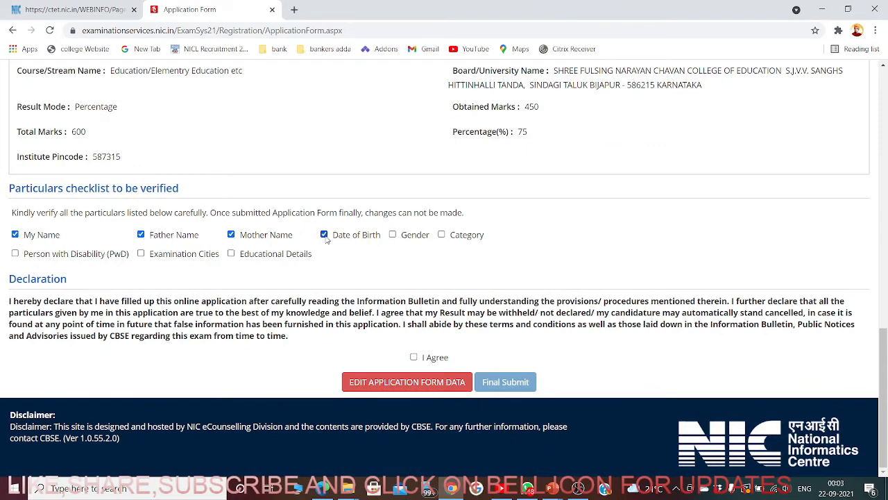
pyautogui.click(392, 235)
pyautogui.click(441, 234)
pyautogui.click(231, 254)
# - Tick I Agree on the declaration
pyautogui.click(414, 357)
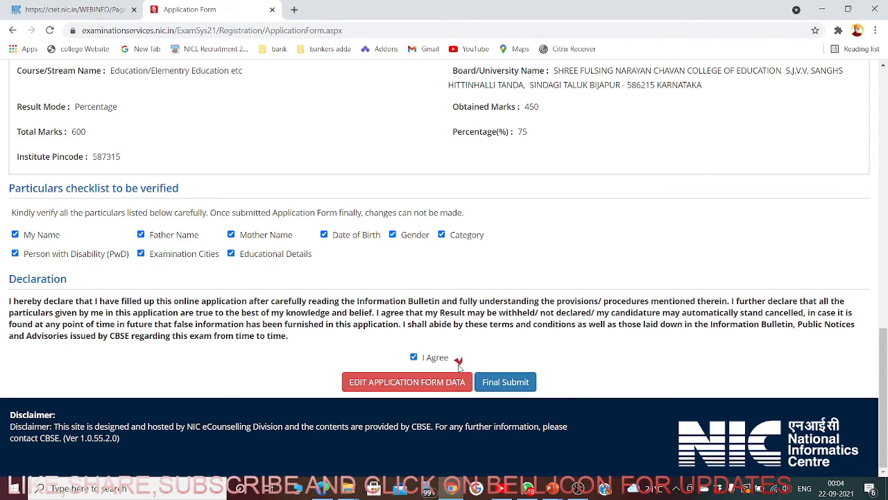
pyautogui.scroll(3, 287, 209)
pyautogui.scroll(-3, 294, 229)
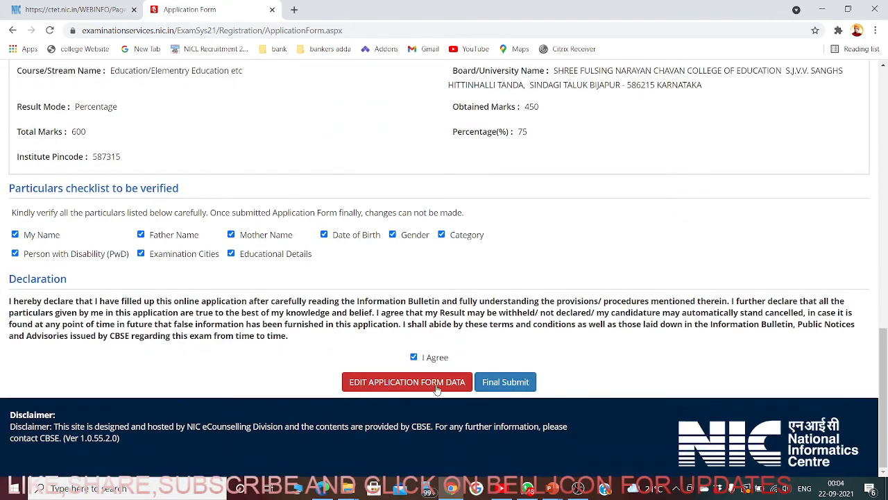
# - Final-submit the application form, confirm with Yes, and review the Candidate Home Page status
pyautogui.click(510, 386)
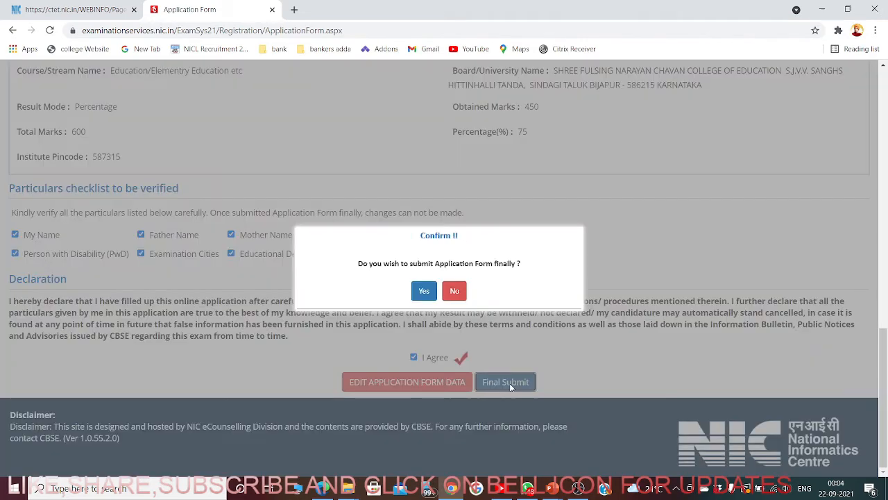
pyautogui.click(424, 291)
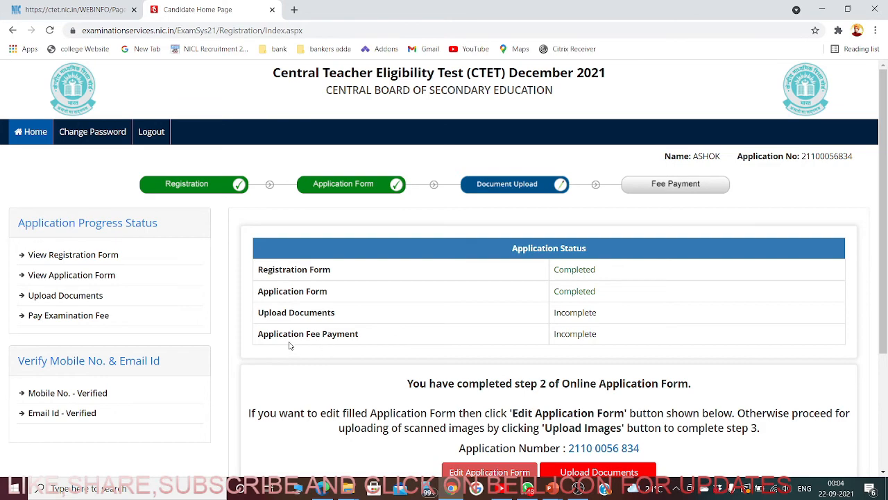
pyautogui.scroll(-3, 643, 347)
pyautogui.scroll(1, 566, 338)
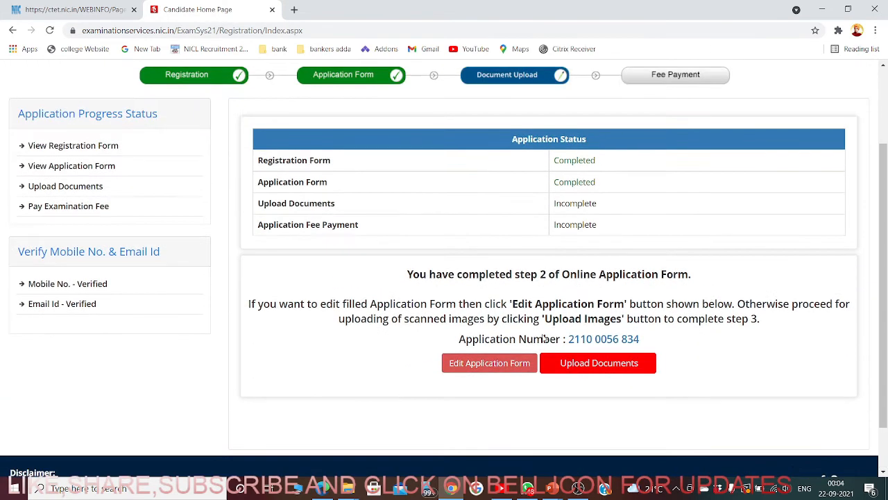
# - On the Document Upload page, try attaching the 6.4 KB photo and dismiss the under-10 KB warning
pyautogui.click(591, 365)
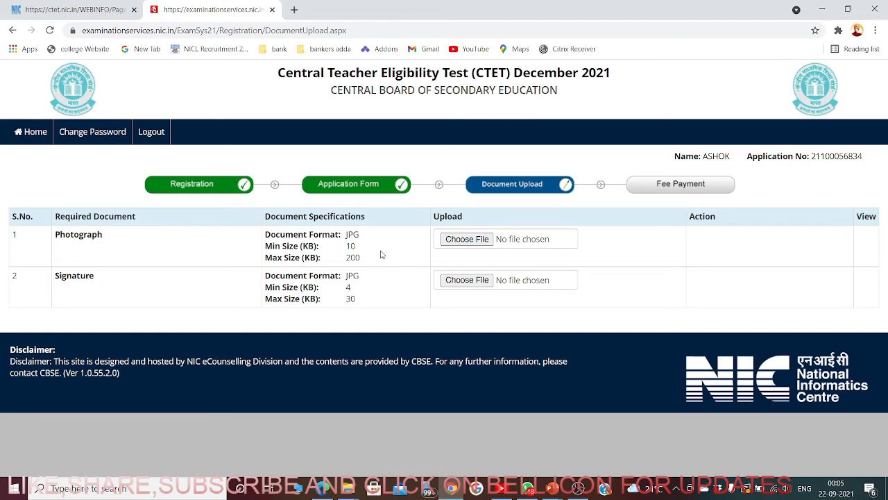
pyautogui.click(466, 240)
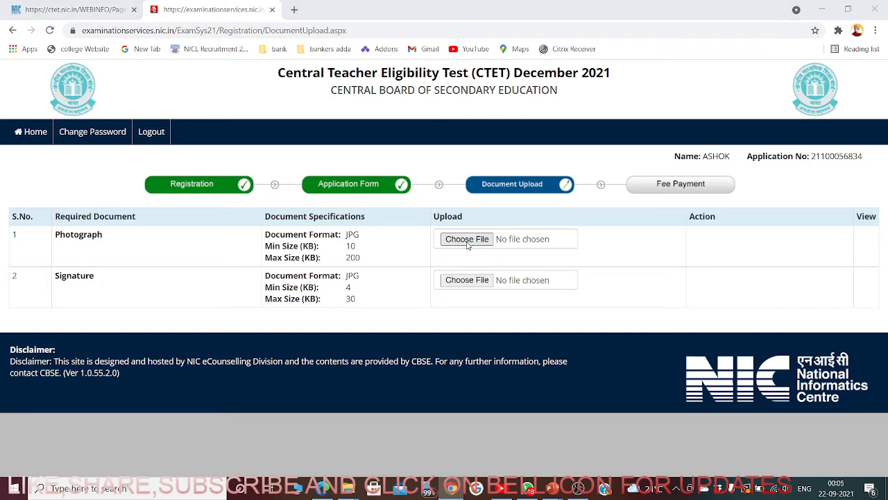
pyautogui.click(579, 303)
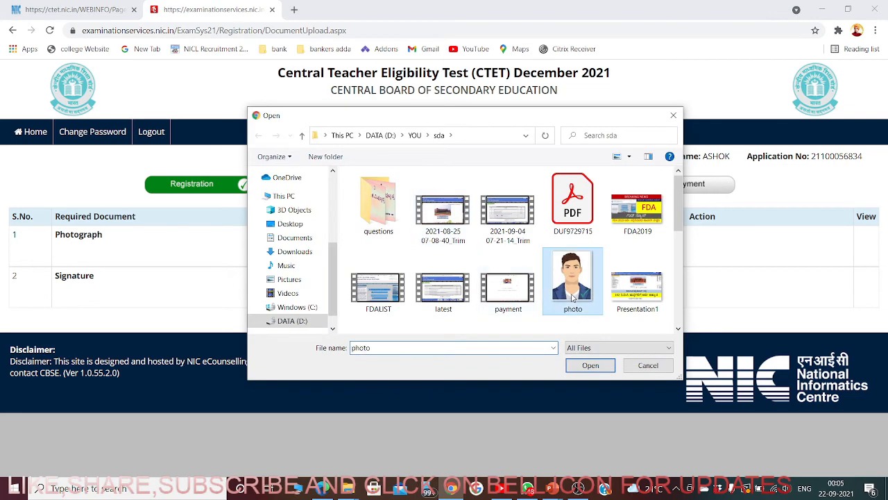
pyautogui.click(591, 365)
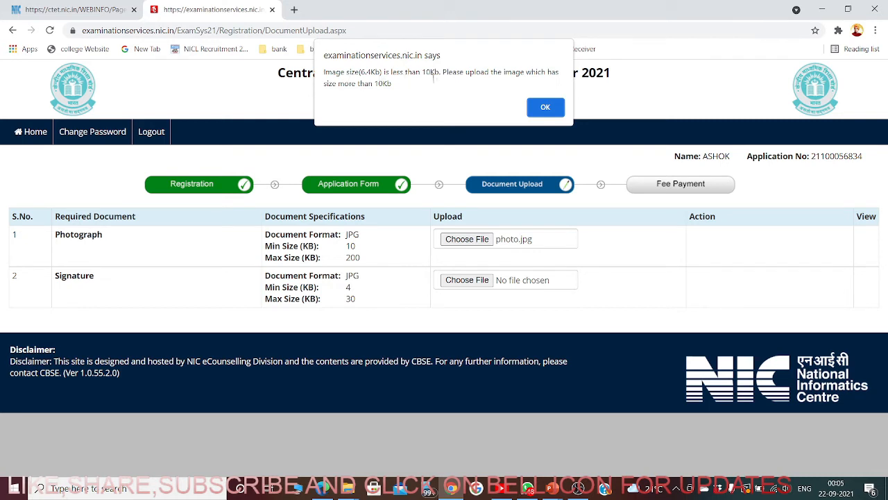
pyautogui.click(548, 107)
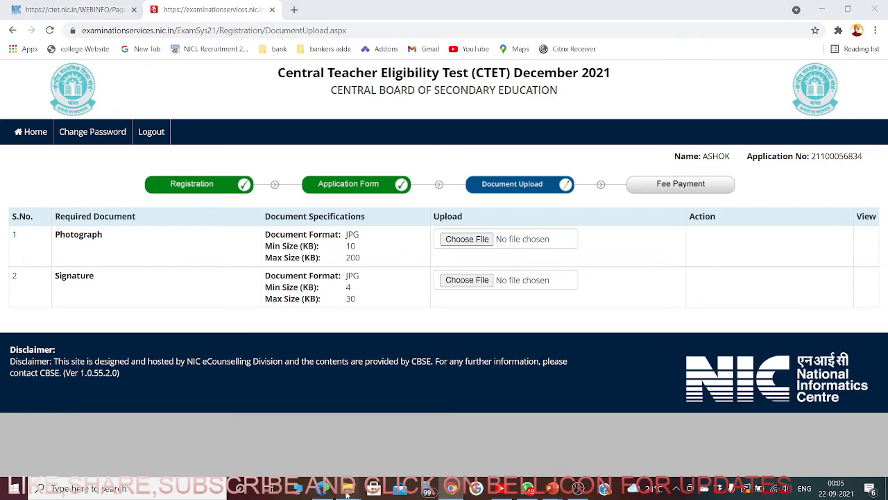
# - In File Explorer, navigate to DATA (D:) > YOU and open the sda folder
pyautogui.moveTo(347, 488)
pyautogui.click(289, 456)
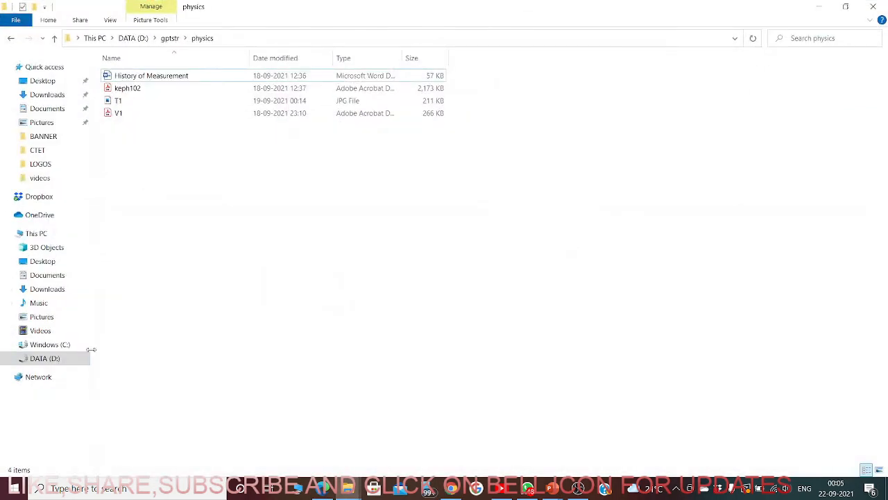
pyautogui.click(54, 359)
pyautogui.click(222, 182)
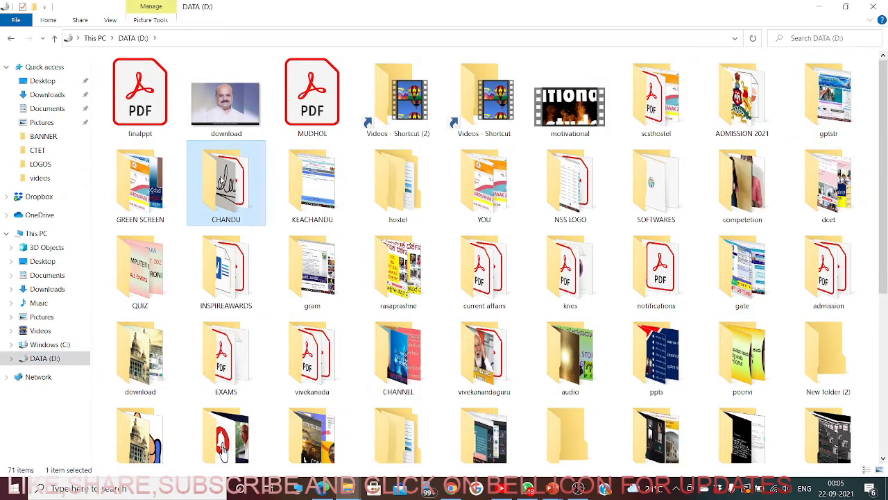
pyautogui.doubleClick(466, 182)
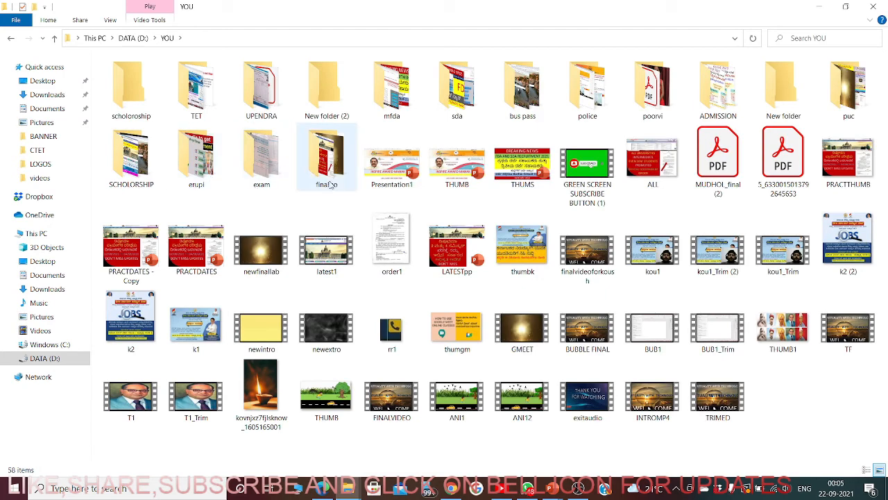
pyautogui.click(330, 180)
pyautogui.press('s')
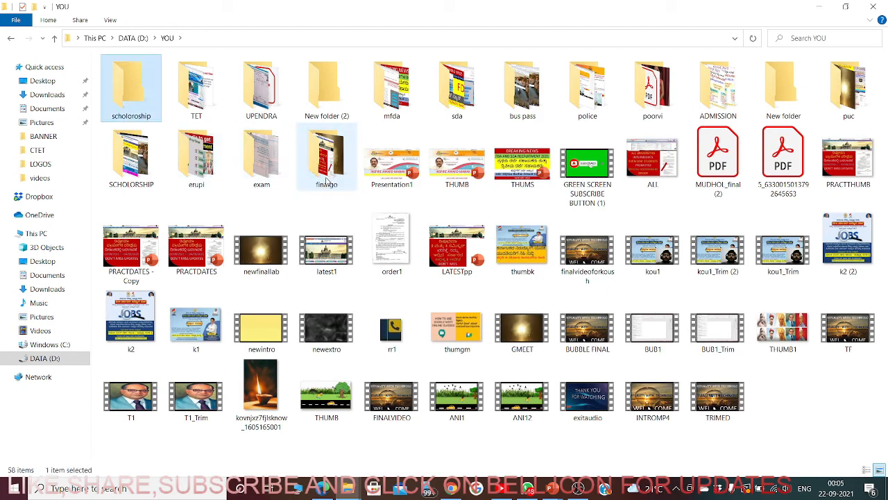
pyautogui.press('d')
pyautogui.doubleClick(466, 92)
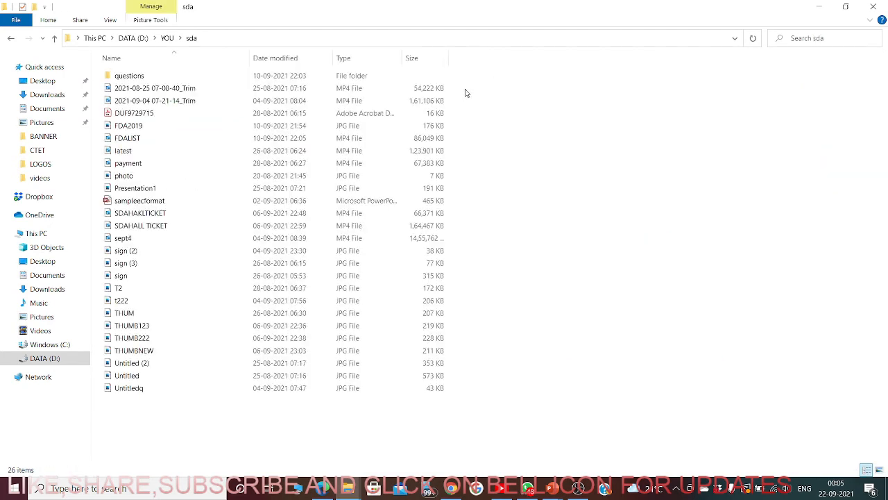
# - Show the sda files as extra large icons and bring up actions for the photo image
pyautogui.rightClick(632, 124)
pyautogui.moveTo(720, 134)
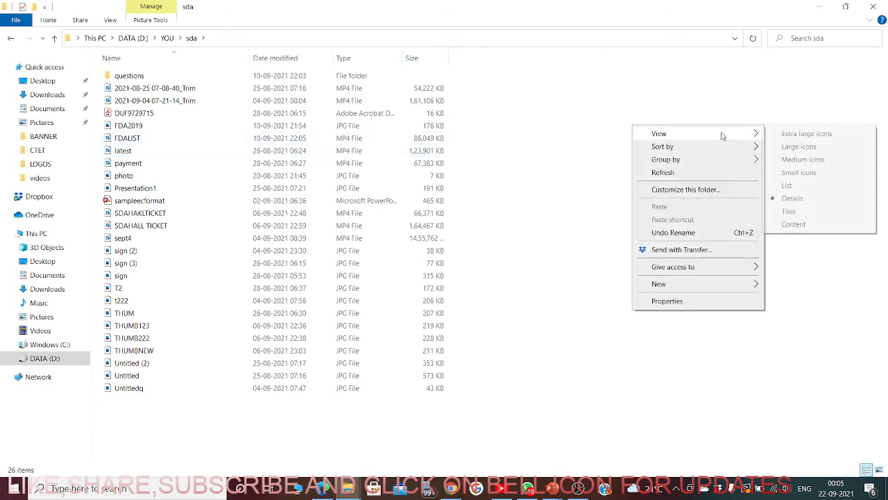
pyautogui.click(784, 136)
pyautogui.click(418, 268)
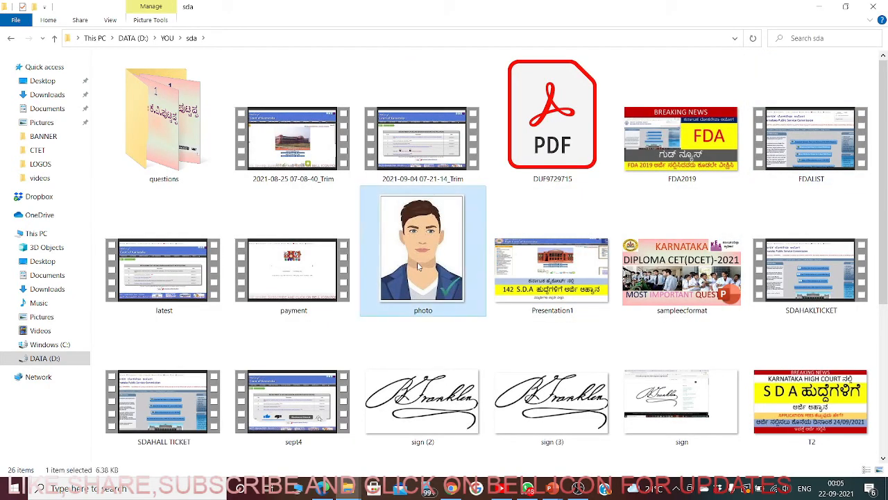
pyautogui.rightClick(417, 264)
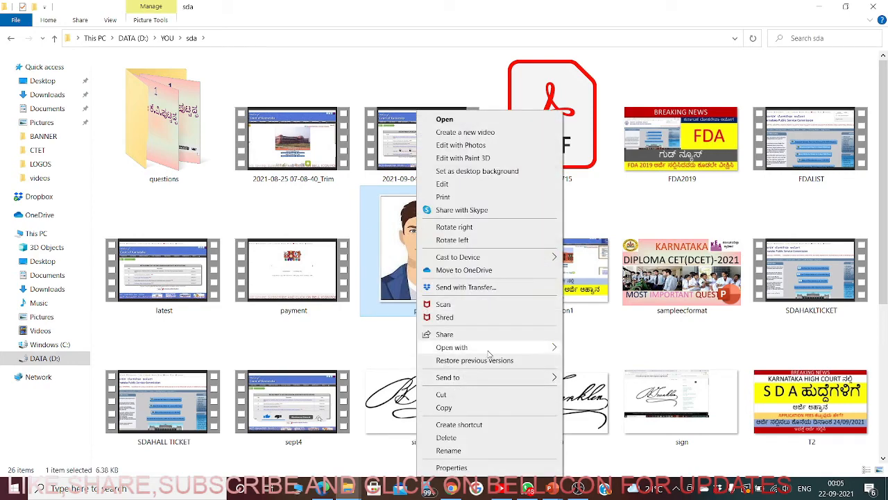
# - Open the photo in Paint and resize it to 120% horizontally, keeping aspect ratio (219 × 278 px)
pyautogui.moveTo(516, 348)
pyautogui.click(599, 359)
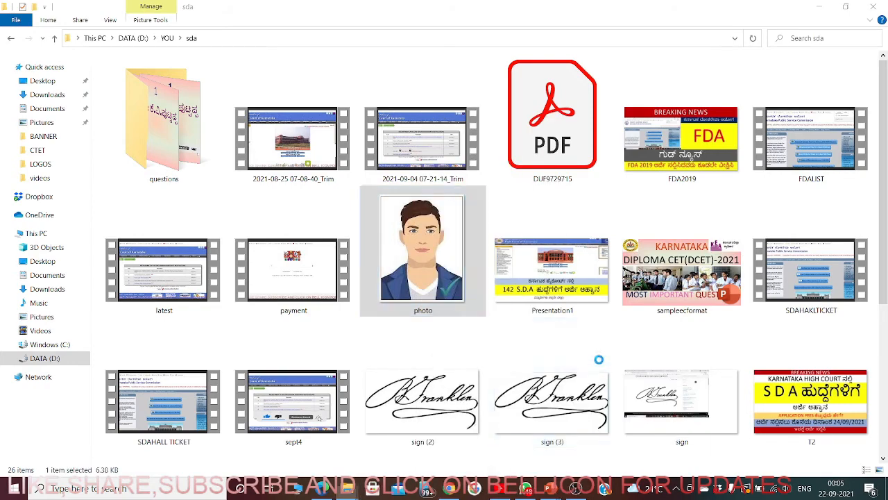
pyautogui.click(106, 113)
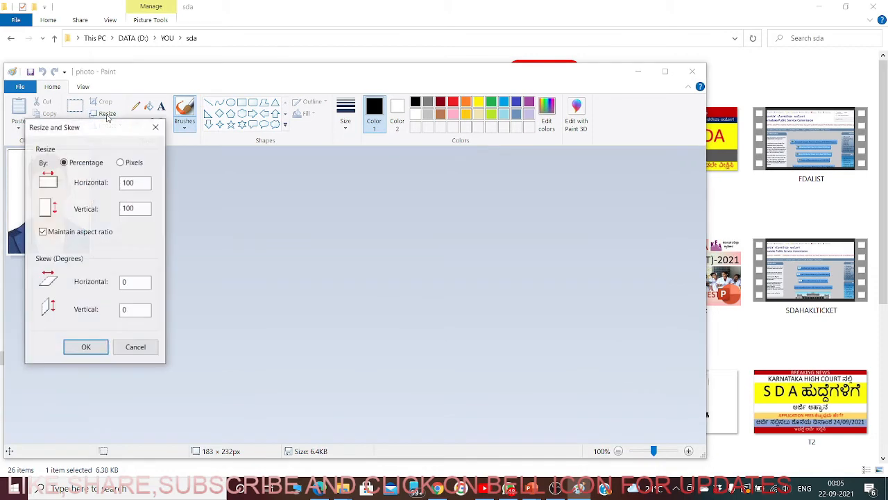
pyautogui.moveTo(147, 186); pyautogui.dragTo(95, 185)
pyautogui.write('12')
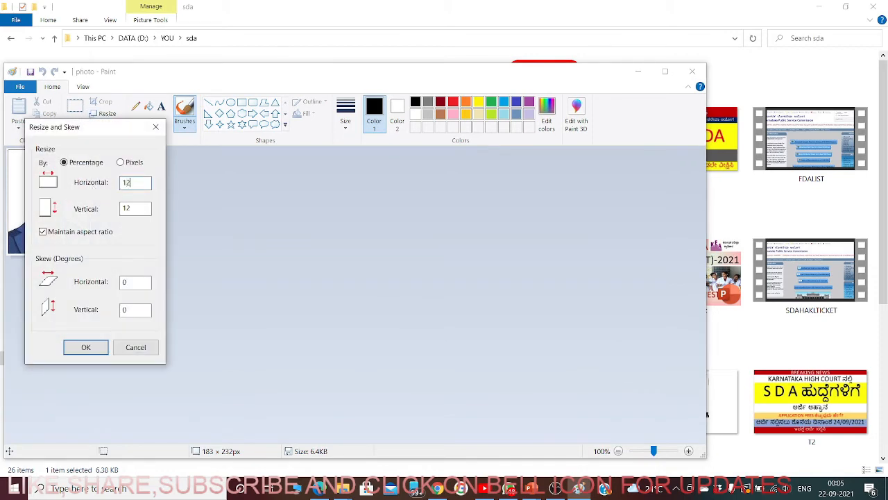
pyautogui.write('0')
pyautogui.click(94, 350)
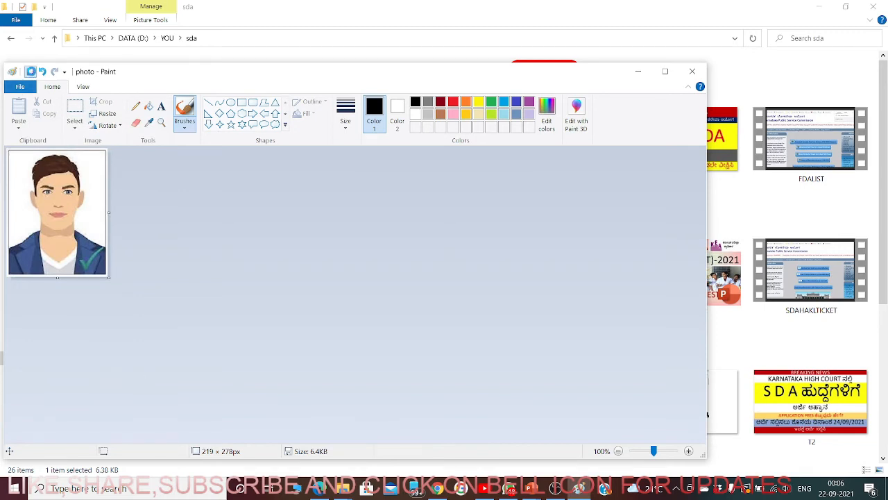
# - Save the resized photo and minimise Paint
pyautogui.click(30, 71)
pyautogui.click(31, 73)
pyautogui.click(638, 72)
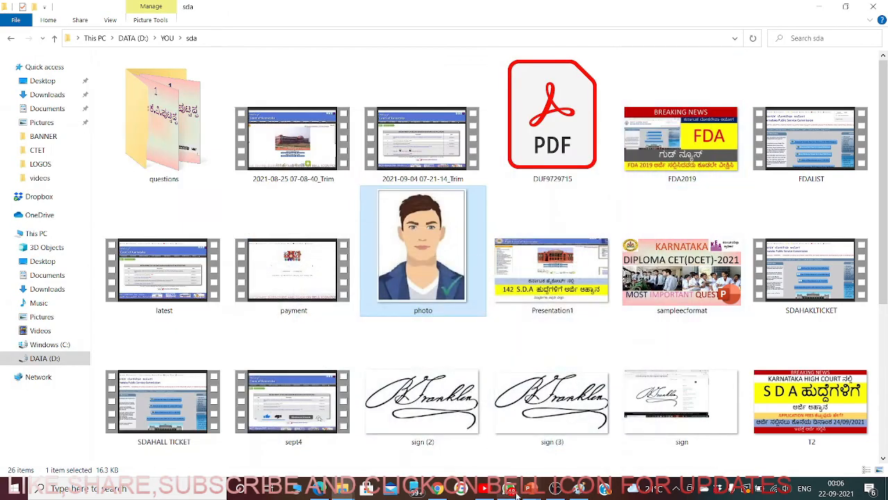
# - Upload the resized photo at original size as the Photograph and acknowledge the success alert
pyautogui.click(461, 488)
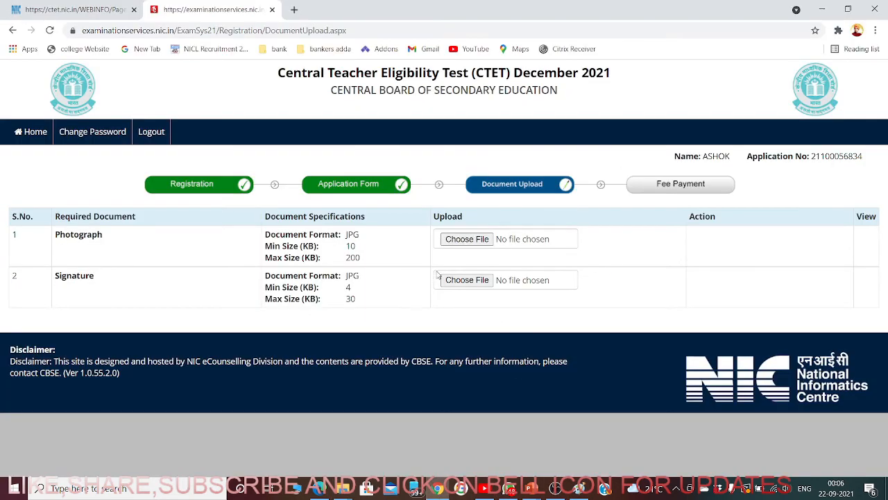
pyautogui.click(469, 240)
pyautogui.click(580, 293)
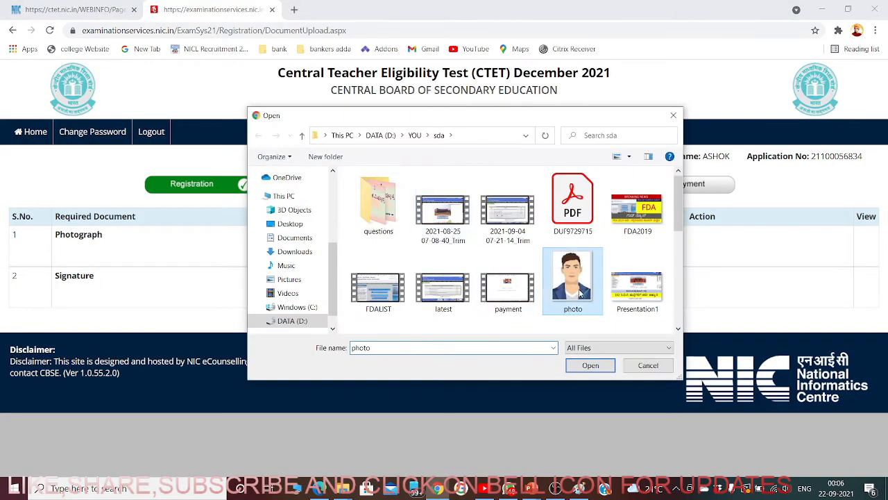
pyautogui.click(590, 365)
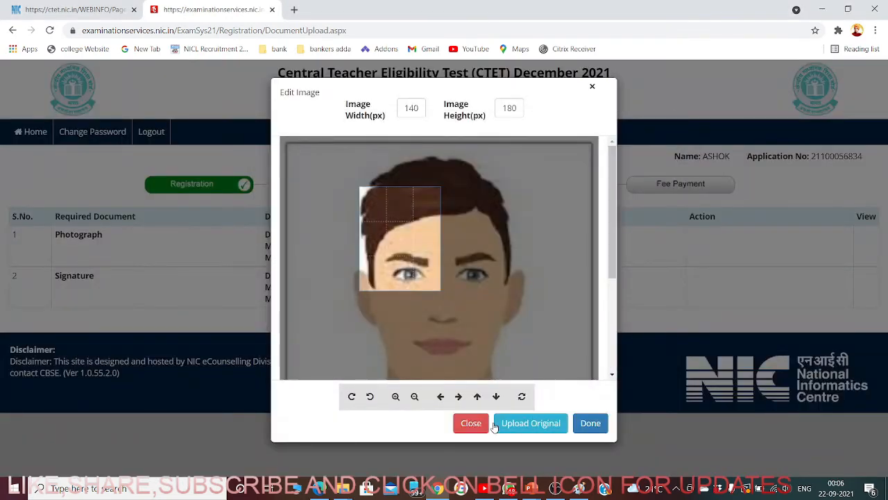
pyautogui.click(531, 424)
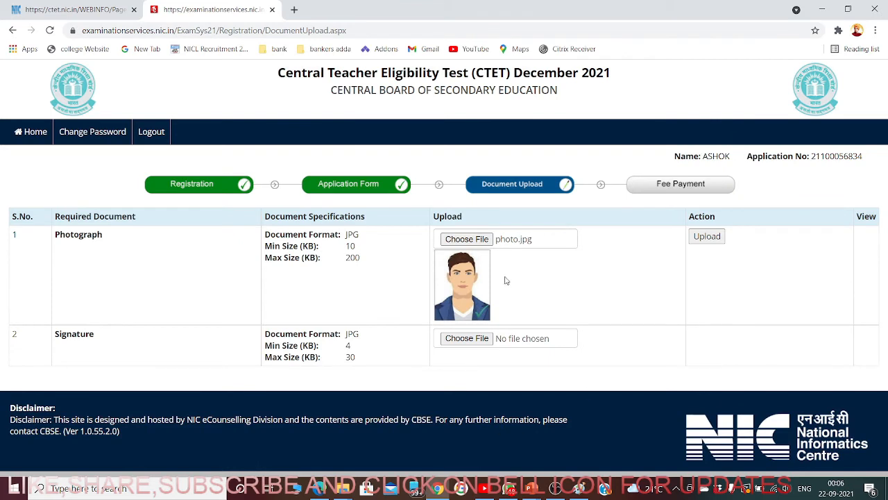
pyautogui.click(704, 239)
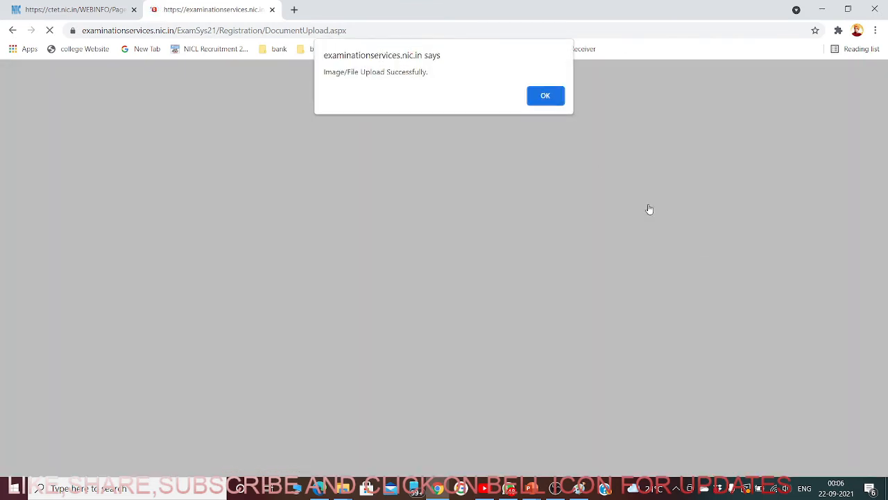
pyautogui.click(542, 95)
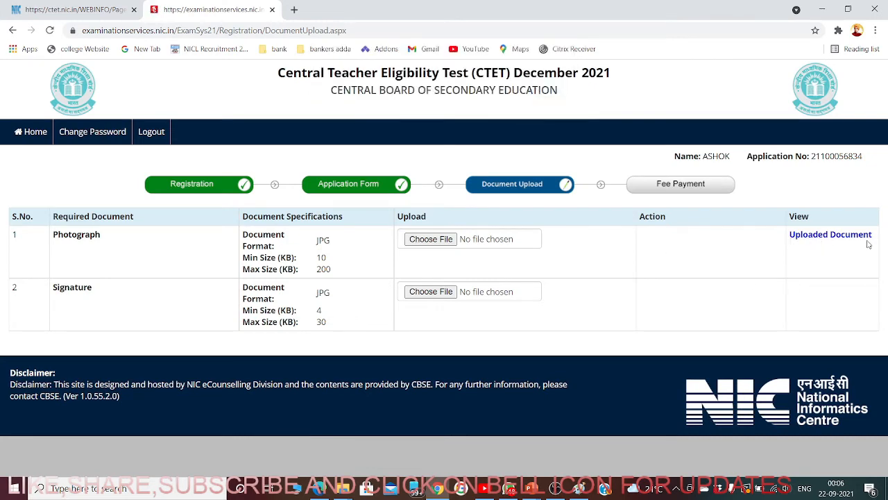
# - Try attaching sign (2) as the Signature, then abandon it as too large
pyautogui.click(429, 292)
pyautogui.scroll(-1, 510, 314)
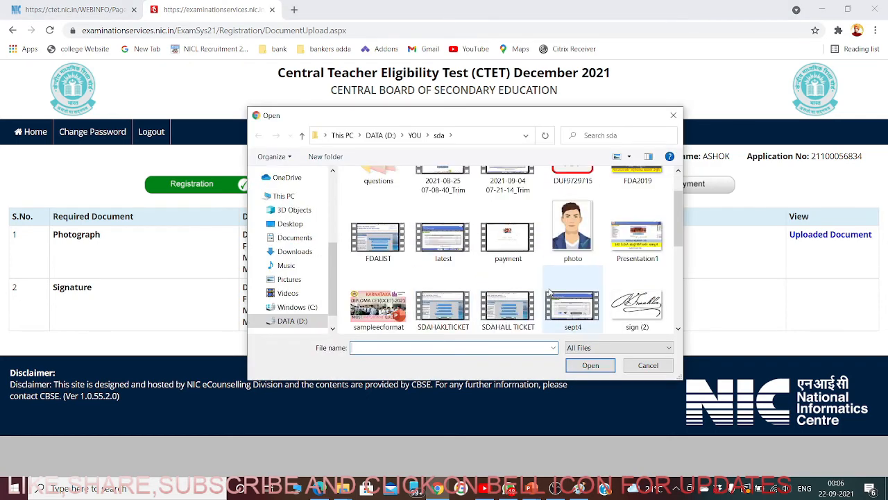
pyautogui.click(637, 305)
pyautogui.click(590, 366)
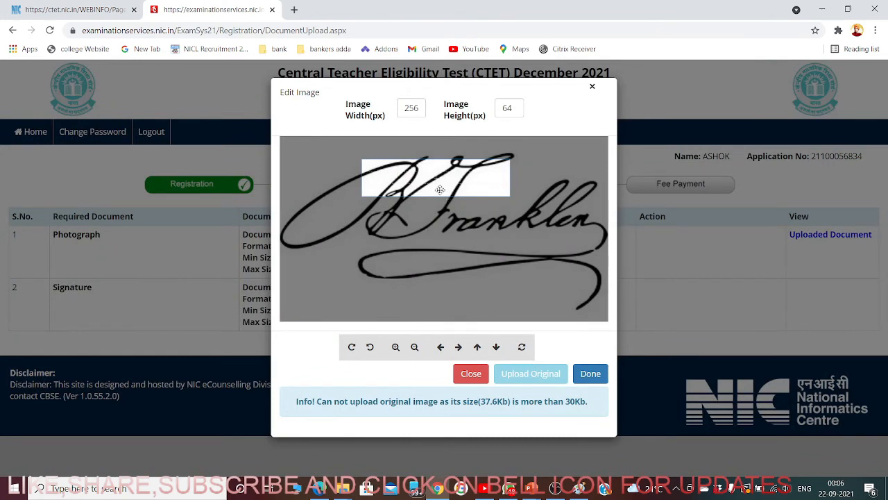
pyautogui.moveTo(436, 179); pyautogui.dragTo(448, 200)
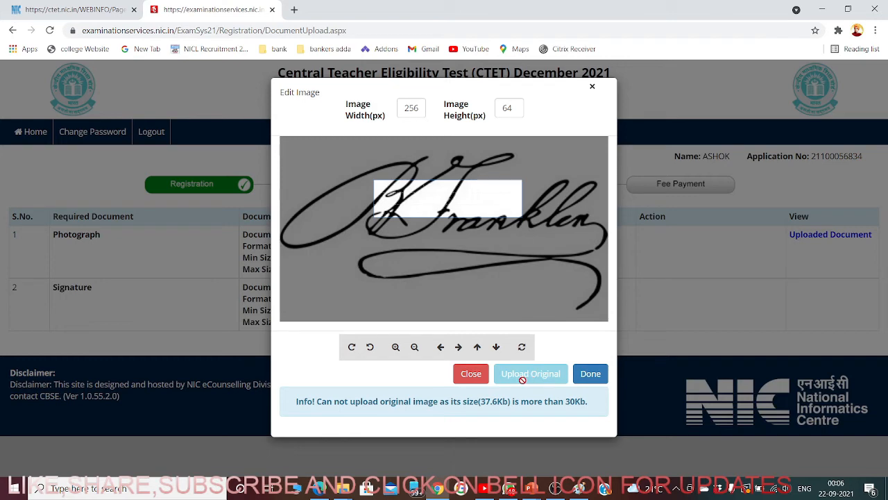
pyautogui.click(475, 376)
# - Attach sign (3) as the Signature and accept its 256 × 64 px crop
pyautogui.click(429, 292)
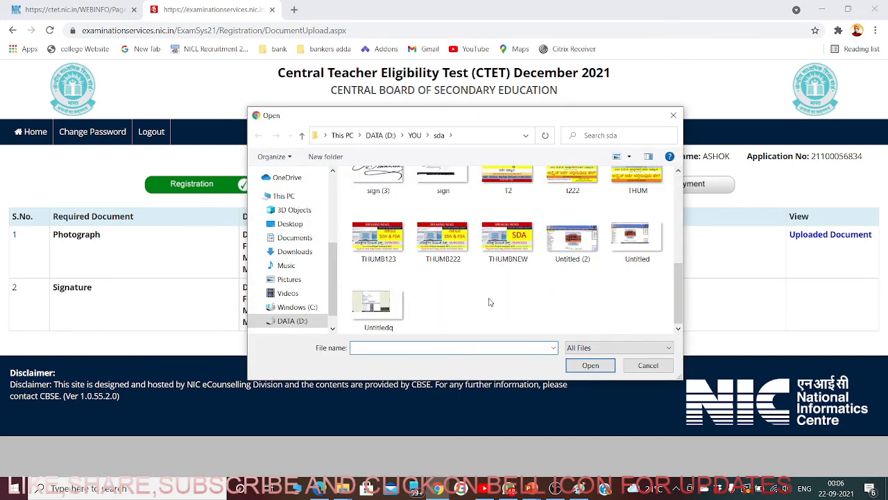
pyautogui.scroll(1, 489, 302)
pyautogui.click(443, 205)
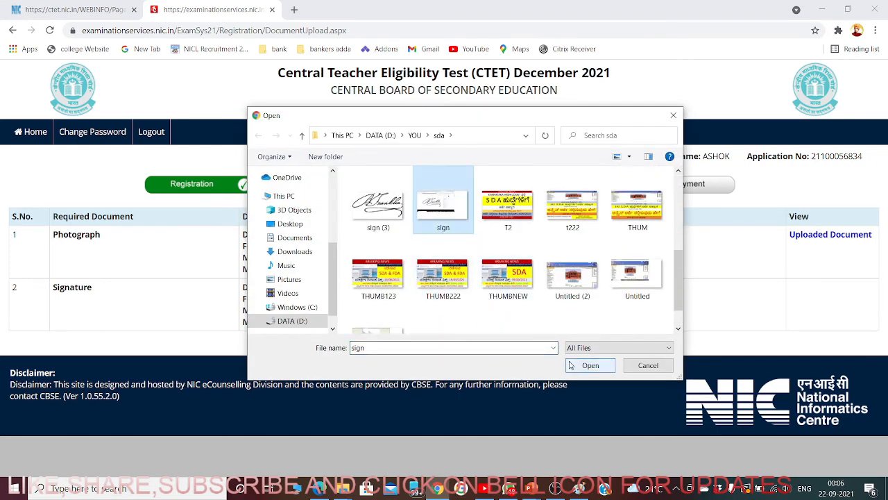
pyautogui.click(379, 208)
pyautogui.click(581, 364)
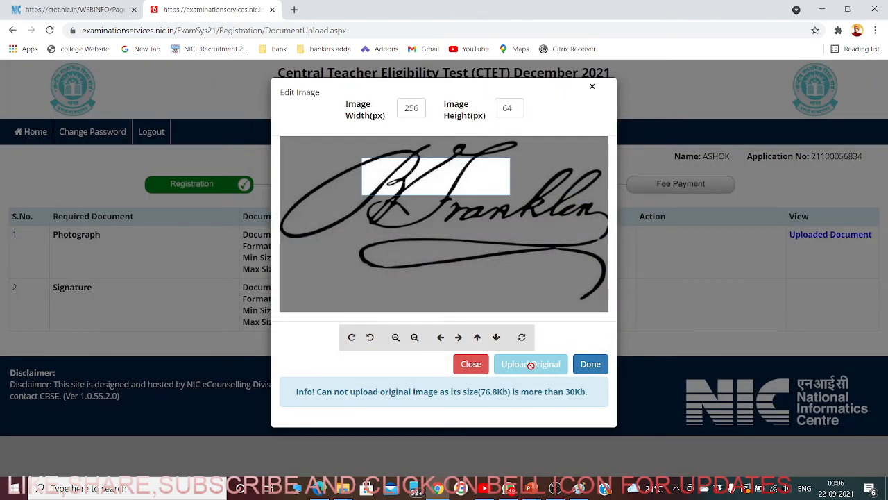
pyautogui.click(591, 364)
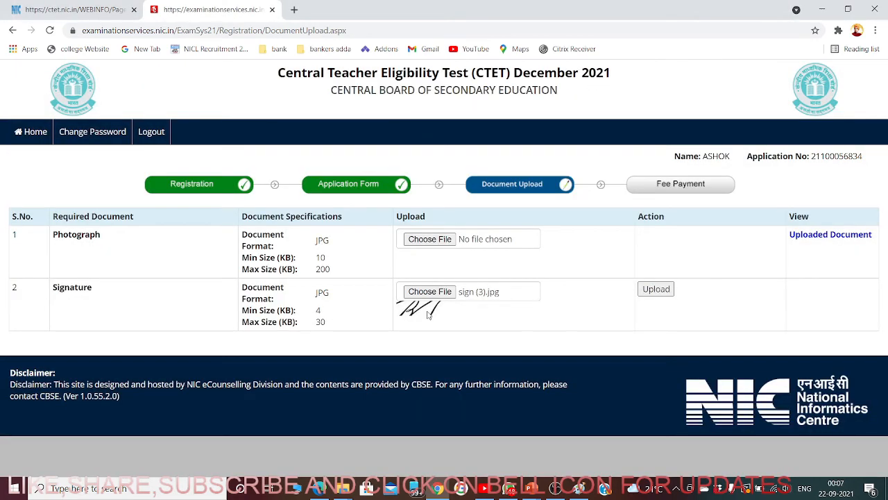
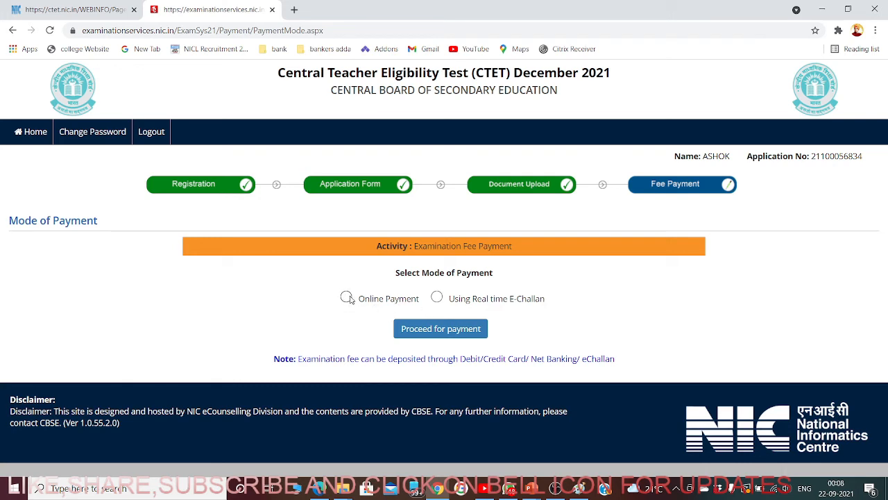
# - Try Online Payment as the fee mode, then cancel the payment confirmation
pyautogui.click(347, 297)
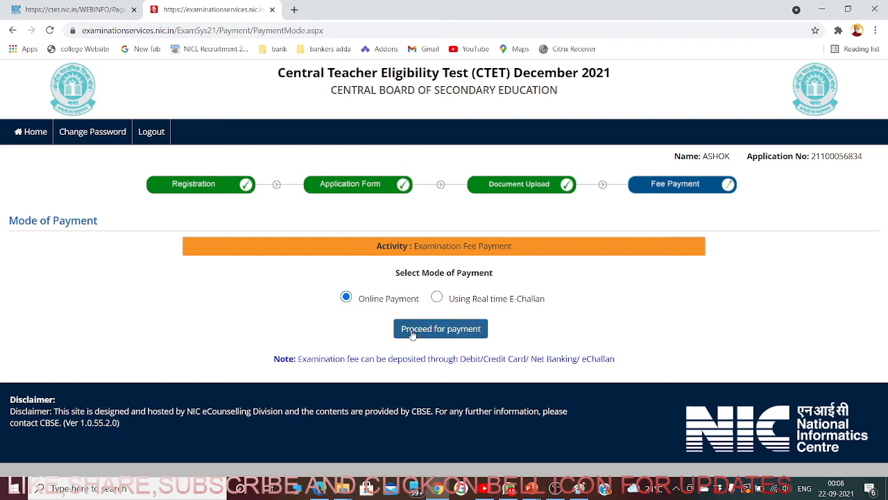
pyautogui.click(433, 333)
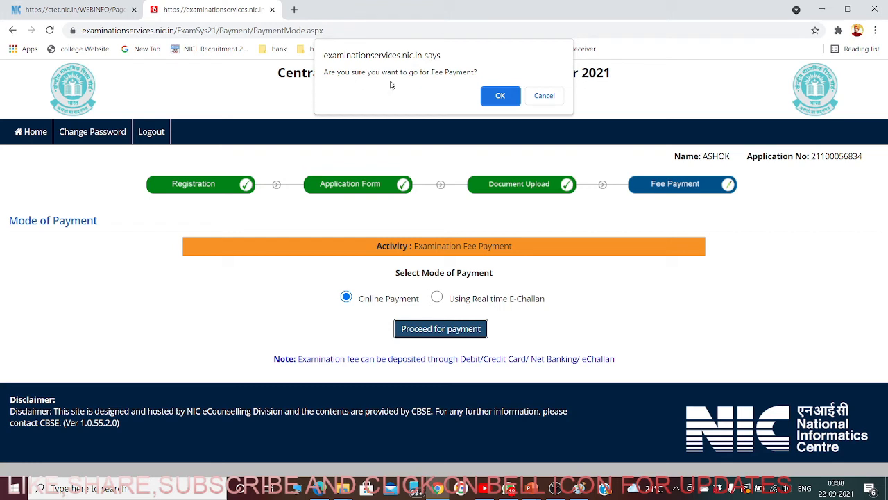
pyautogui.click(544, 97)
# - Switch the fee payment mode to Real time E-Challan and confirm proceeding to payment
pyautogui.click(437, 297)
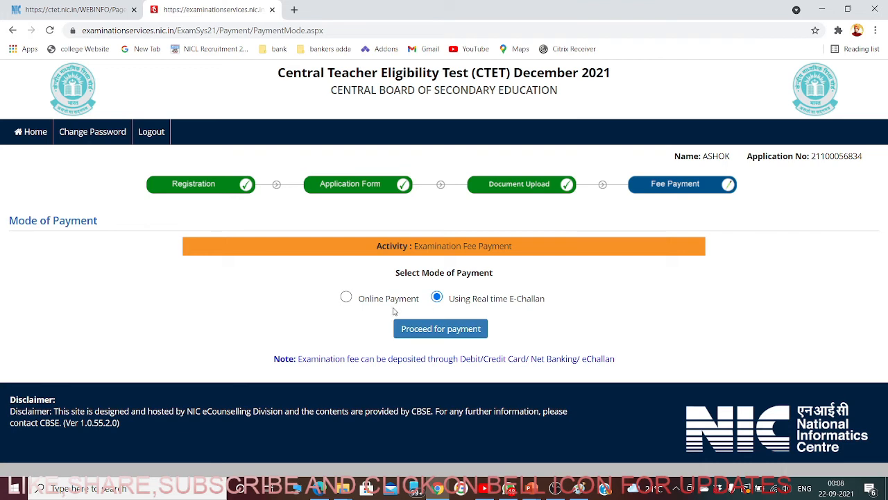
pyautogui.click(437, 333)
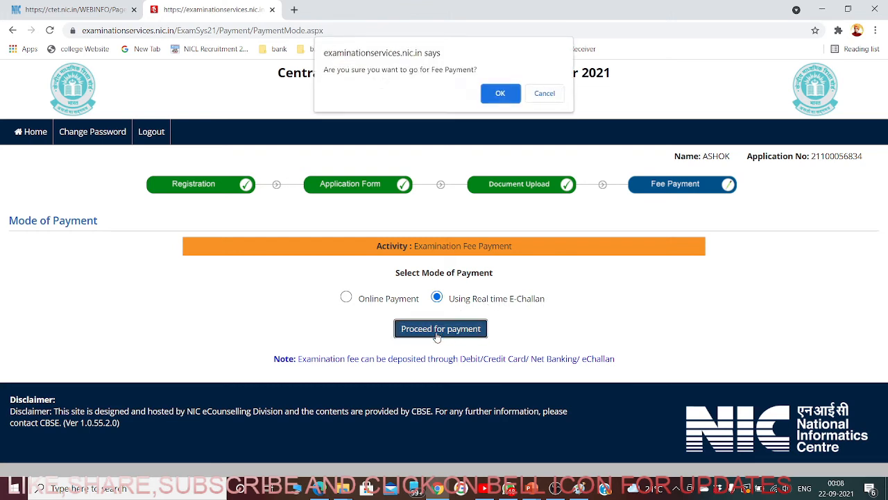
pyautogui.click(504, 97)
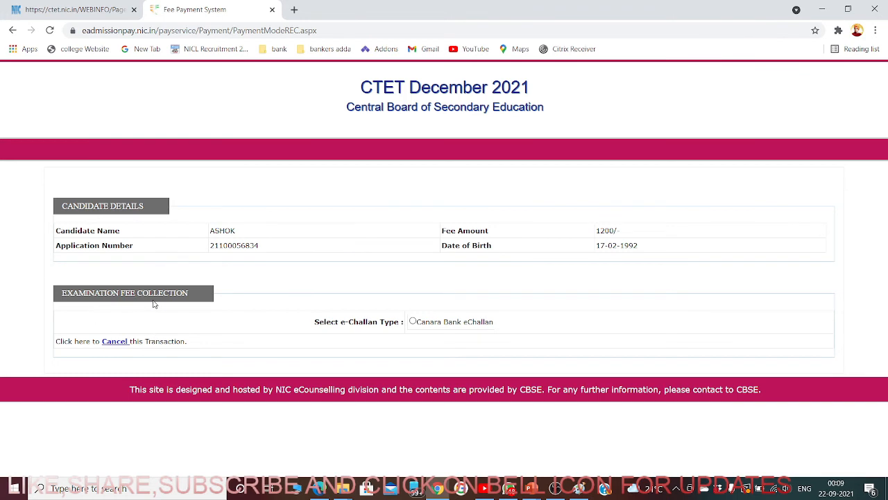
# - Download the Canara Bank eChallan for the ₹1200 fee and have the PDF open when done
pyautogui.click(413, 323)
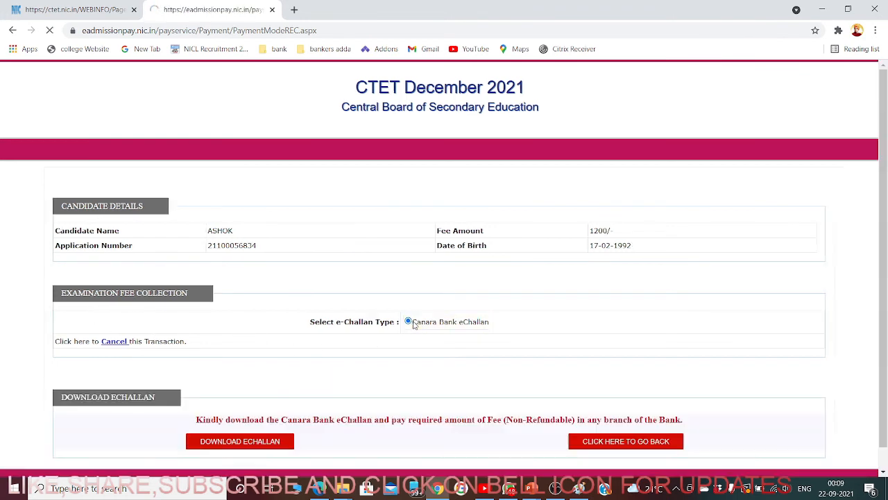
pyautogui.scroll(-1, 379, 343)
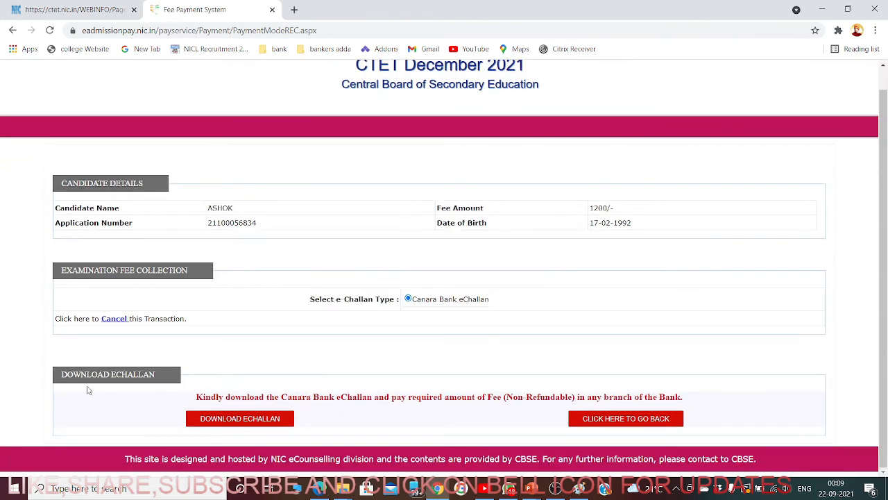
pyautogui.click(258, 421)
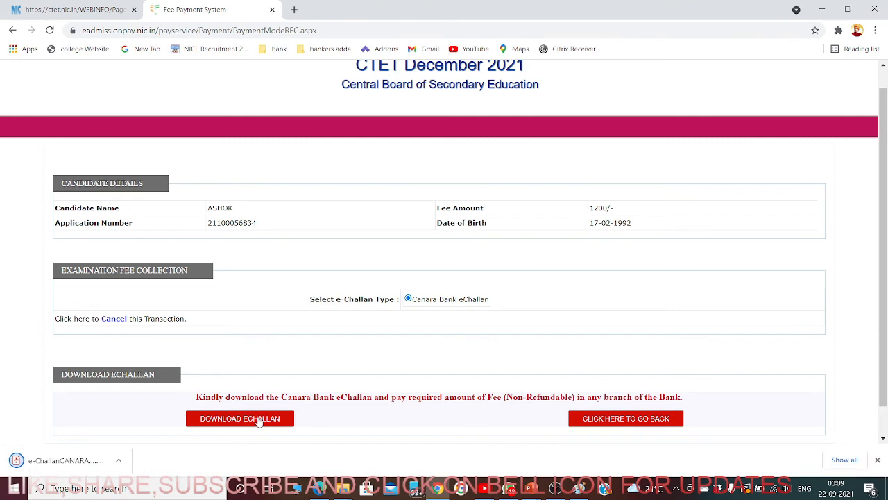
pyautogui.click(123, 460)
pyautogui.click(156, 375)
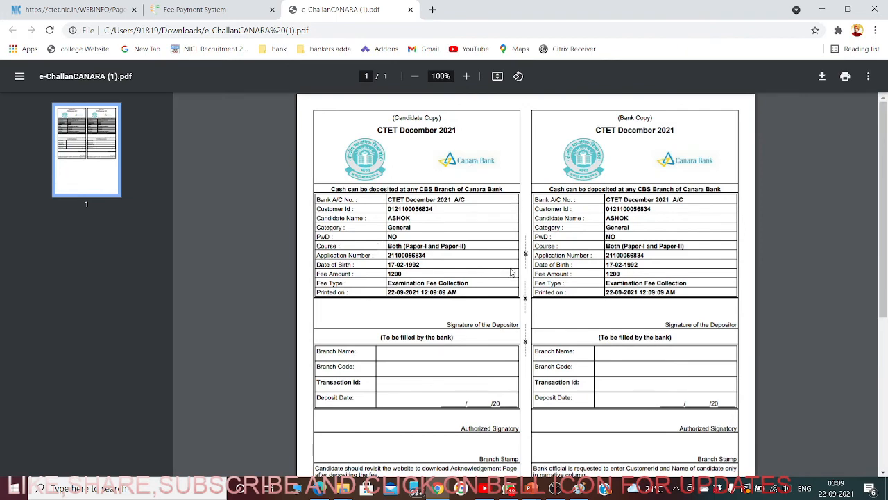
# - Save a copy of the challan PDF to the Desktop
pyautogui.click(822, 82)
pyautogui.click(292, 207)
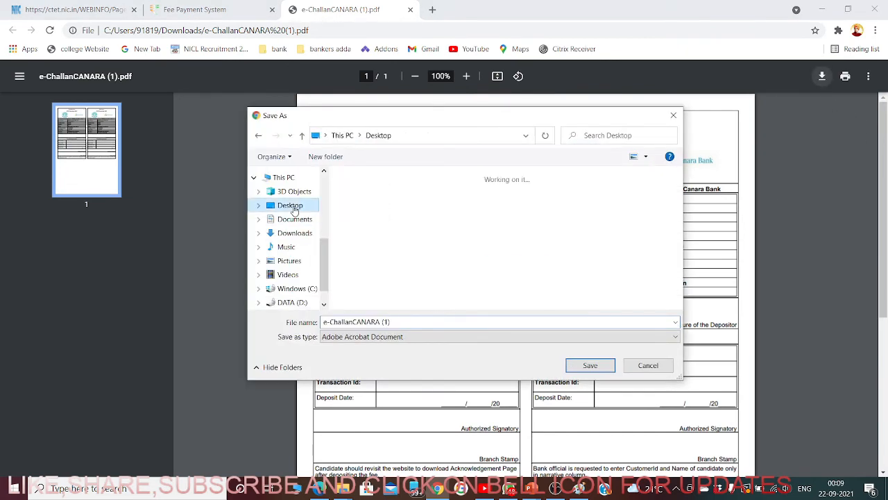
pyautogui.click(584, 360)
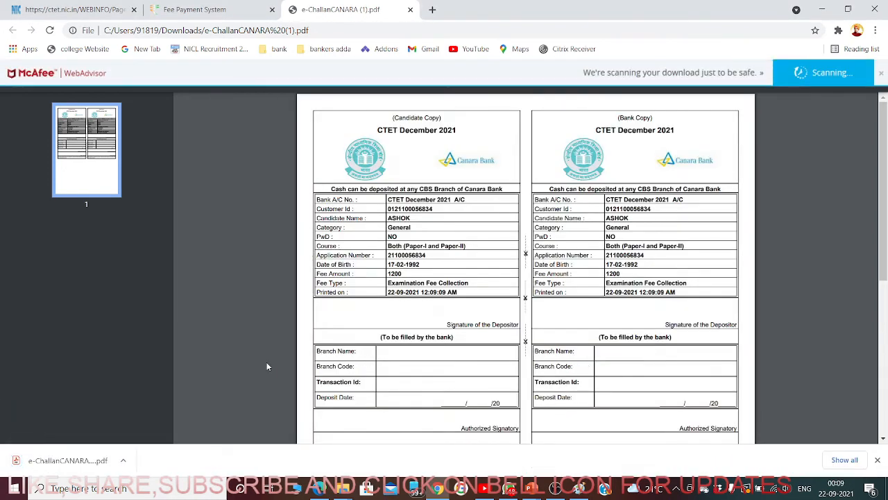
# - Look over the challan's candidate and bank copies
pyautogui.scroll(-3, 444, 324)
pyautogui.scroll(4, 444, 324)
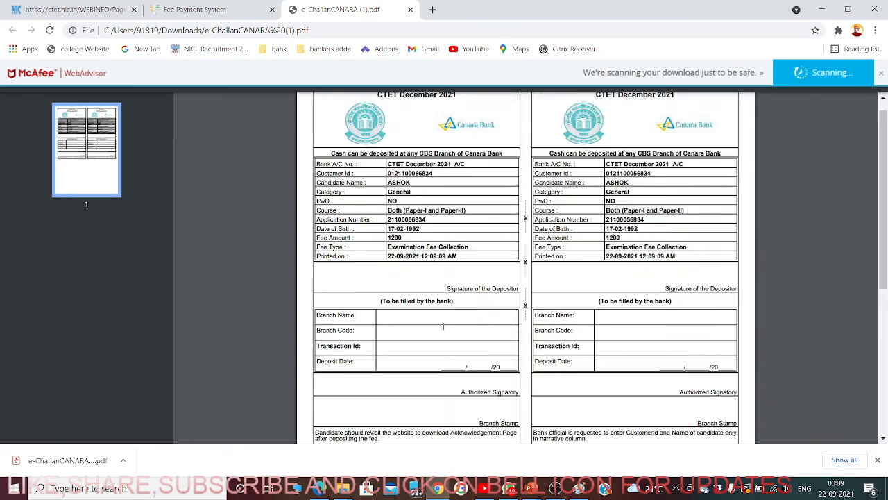
pyautogui.scroll(-3, 460, 336)
pyautogui.scroll(4, 460, 337)
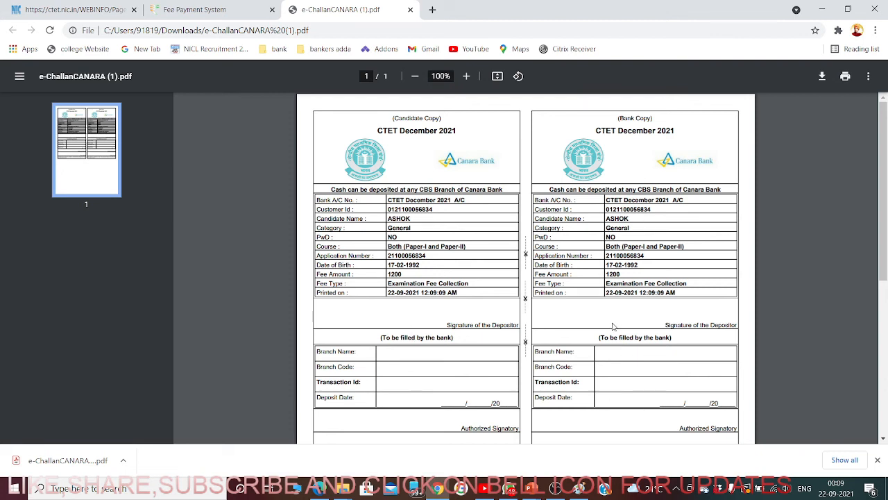
pyautogui.scroll(-3, 466, 383)
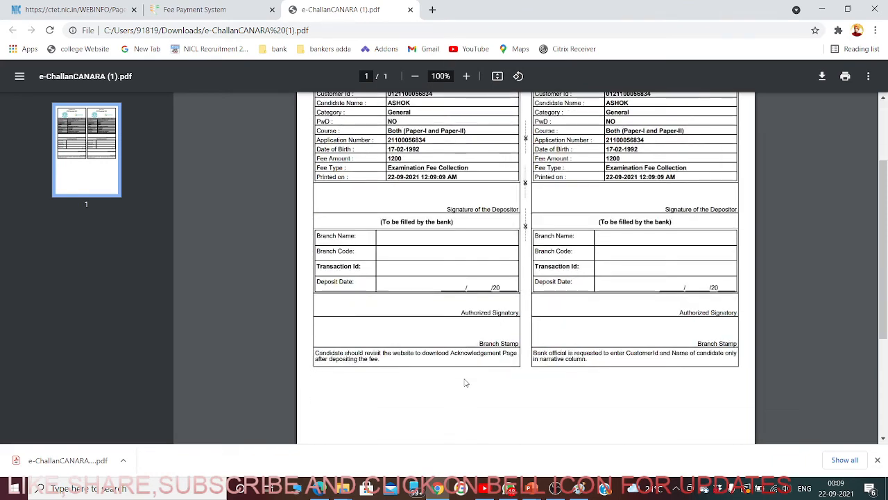
pyautogui.scroll(1, 425, 318)
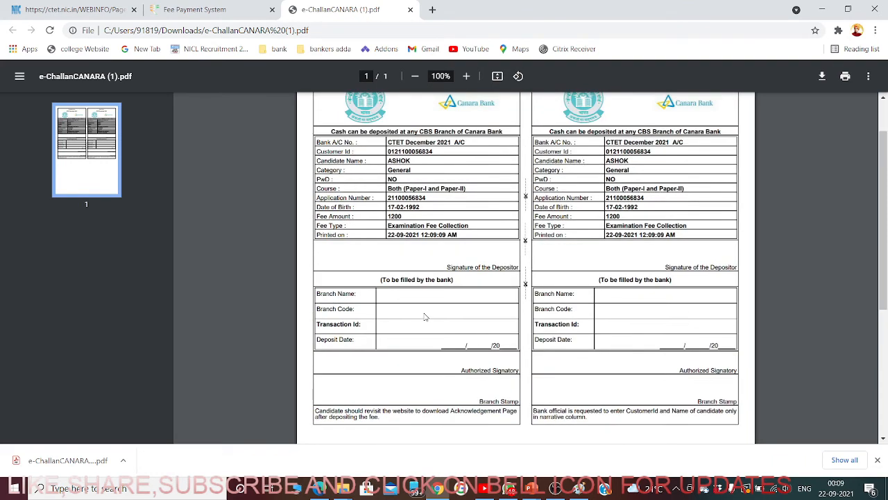
pyautogui.scroll(1, 425, 317)
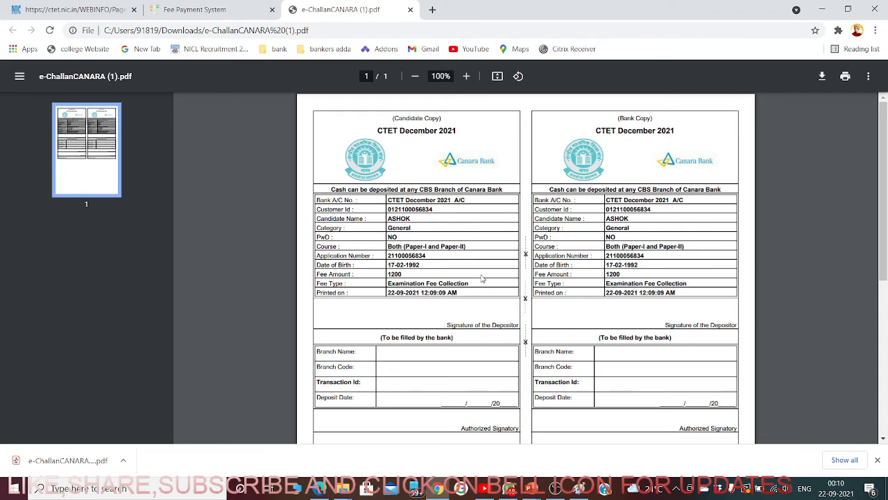
pyautogui.scroll(-3, 447, 292)
pyautogui.scroll(3, 435, 309)
# - Close the challan PDF and cancel the e-challan transaction
pyautogui.click(410, 11)
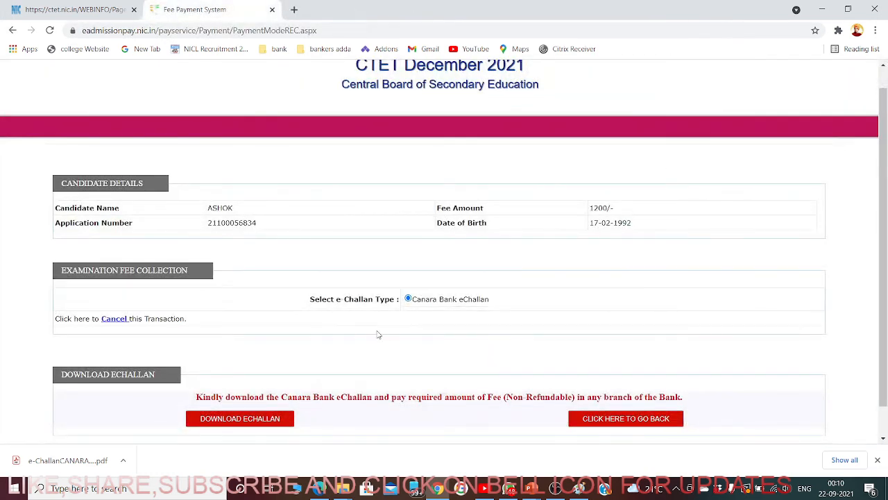
pyautogui.scroll(-1, 386, 358)
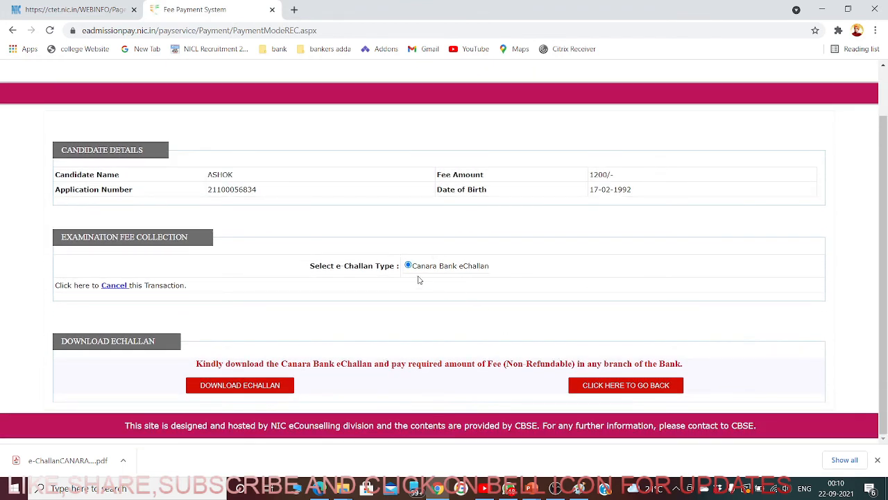
pyautogui.click(117, 286)
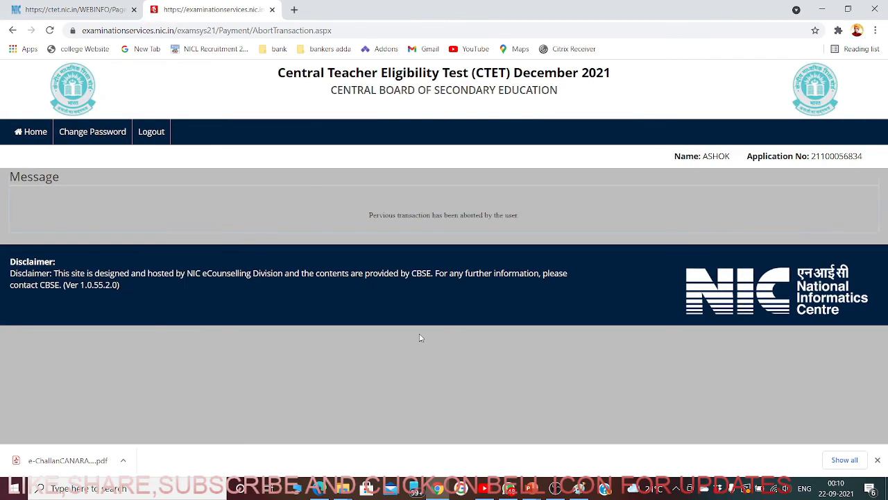
# - Return to the candidate home page and start paying the Rs. 1200/- examination fee again
pyautogui.click(30, 135)
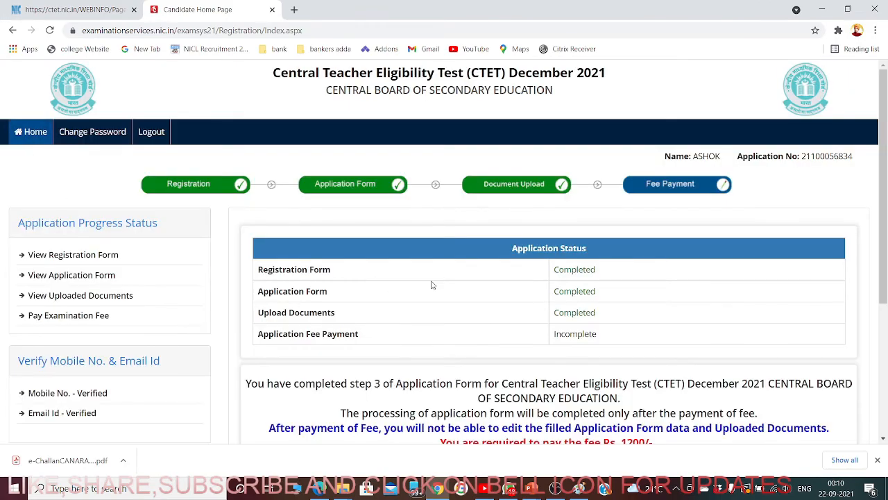
pyautogui.scroll(-3, 430, 287)
pyautogui.scroll(2, 433, 283)
pyautogui.scroll(1, 626, 254)
pyautogui.scroll(-3, 658, 287)
pyautogui.scroll(3, 511, 253)
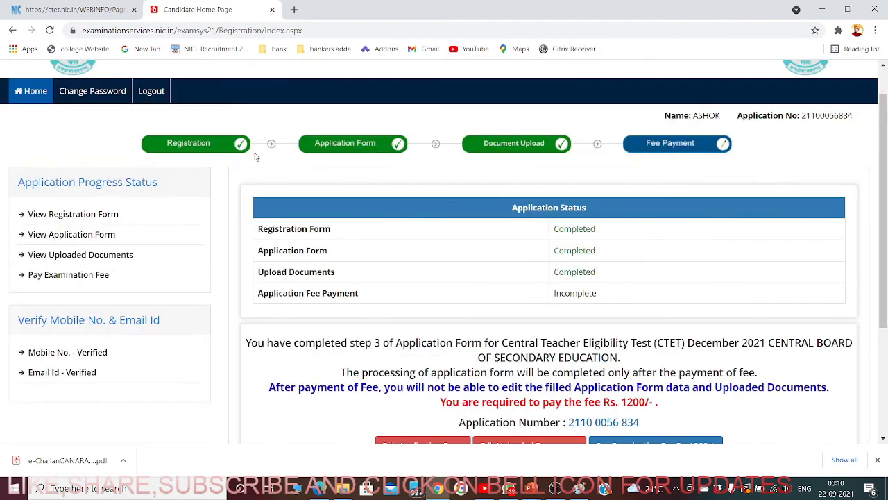
pyautogui.scroll(-3, 606, 238)
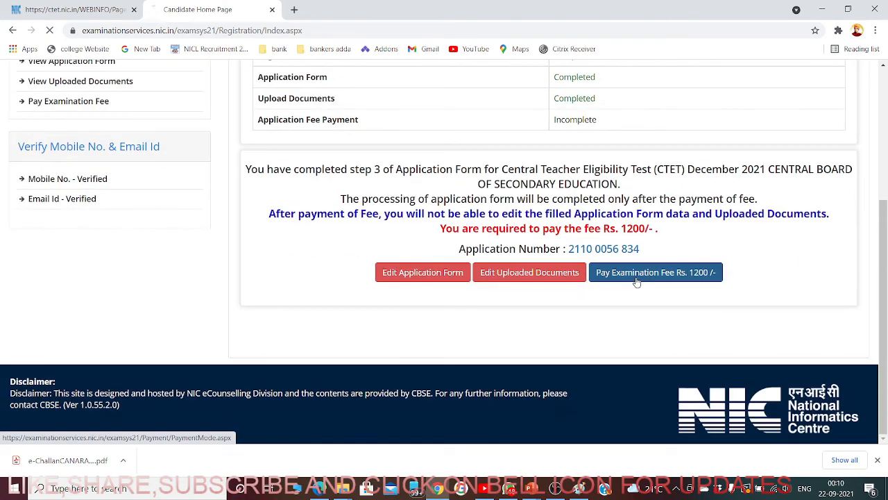
pyautogui.click(637, 279)
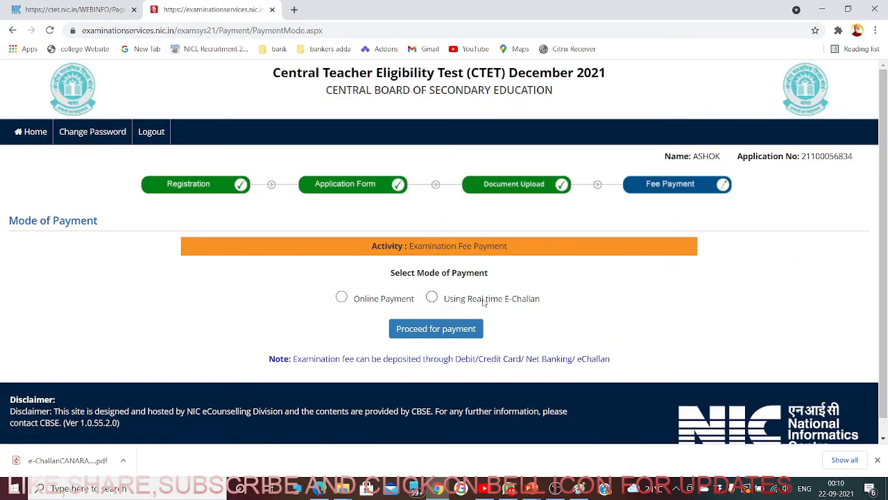
# - Choose Online Payment, confirm, and proceed to card/net-banking payment, which times out
pyautogui.click(343, 298)
pyautogui.click(434, 332)
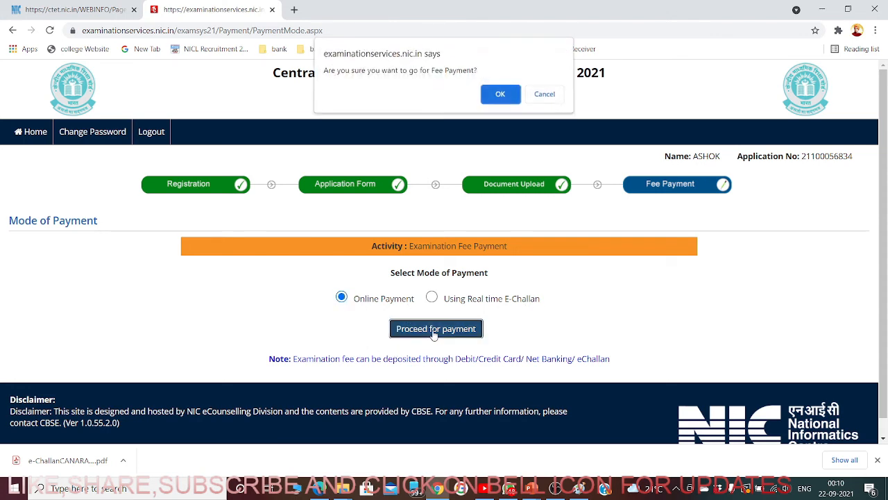
pyautogui.click(501, 107)
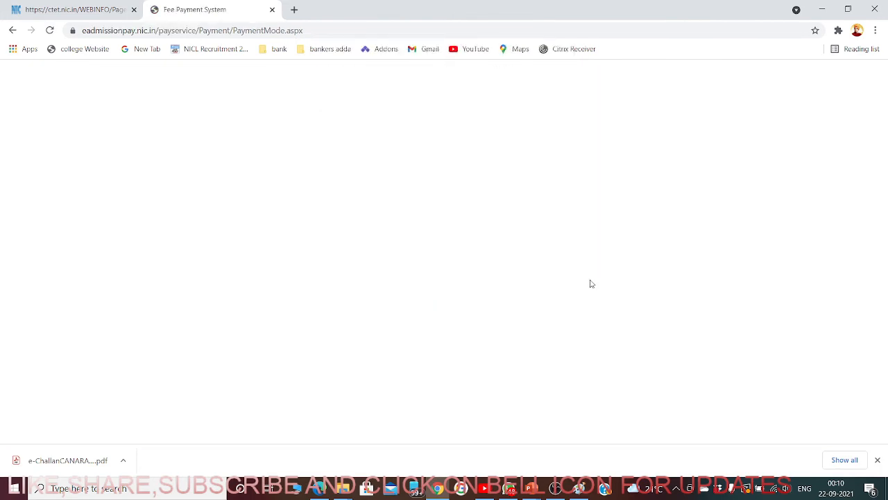
pyautogui.scroll(-1, 582, 328)
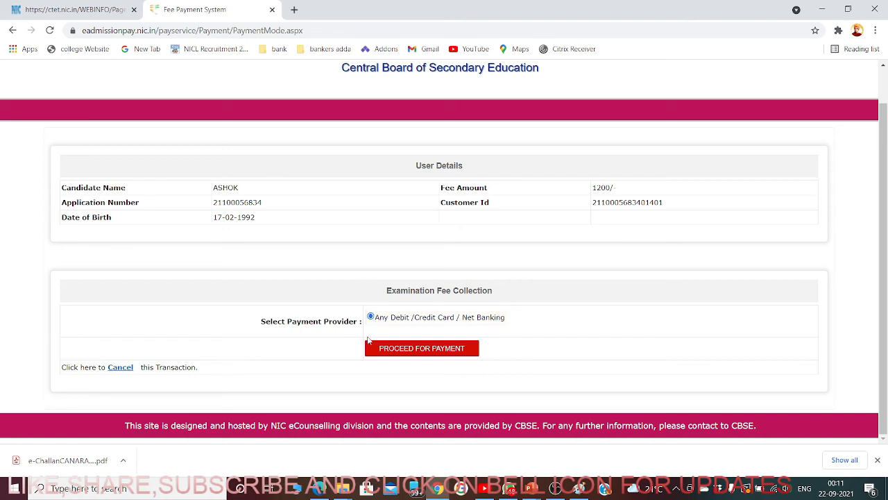
pyautogui.click(401, 354)
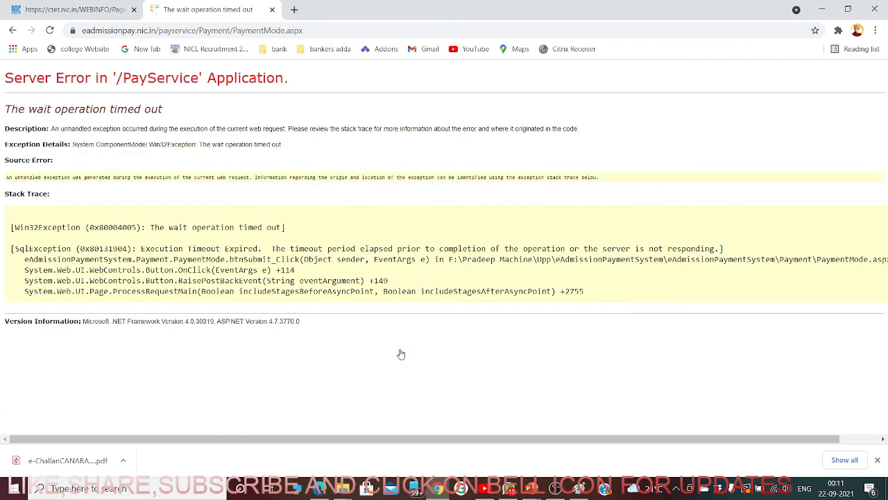
# - Close the Server Error tab, leaving the ctet.nic.in home page showing
pyautogui.click(106, 17)
pyautogui.click(206, 14)
pyautogui.click(272, 10)
pyautogui.scroll(10, 378, 191)
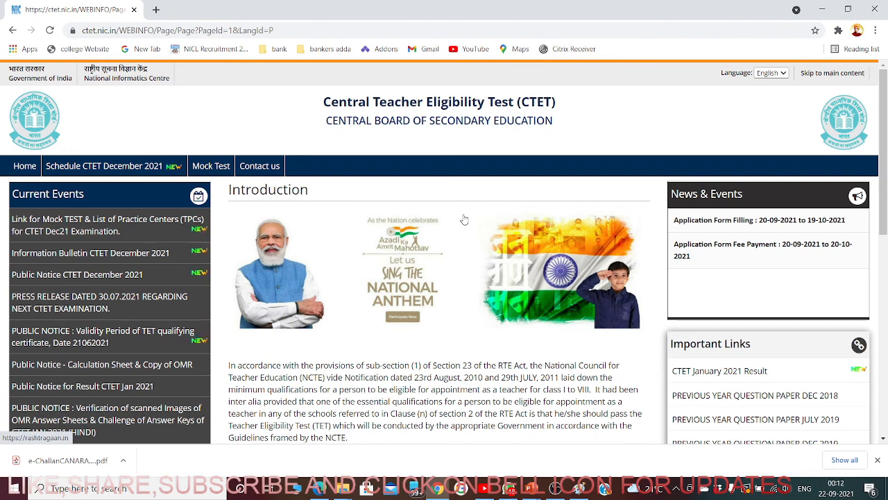
# - Apply for CTET December 2021 from the home page and close the resulting Duplicate Session tab
pyautogui.scroll(-2, 468, 271)
pyautogui.scroll(-5, 469, 270)
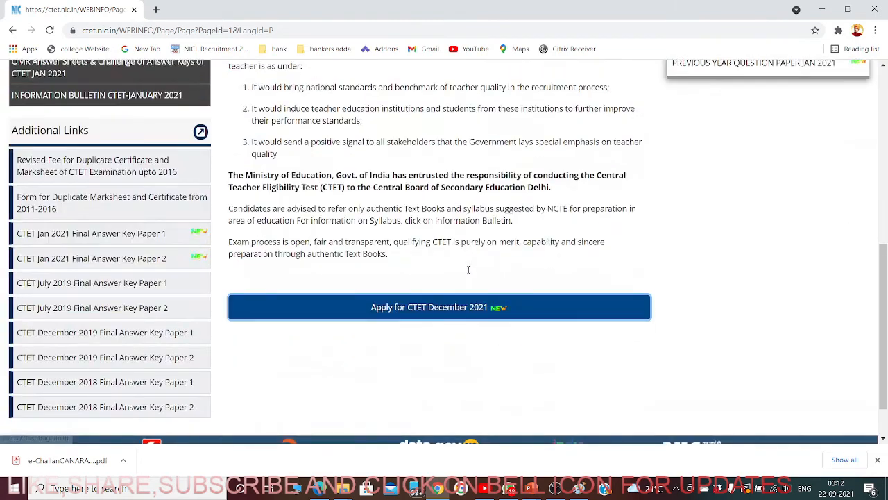
pyautogui.click(438, 312)
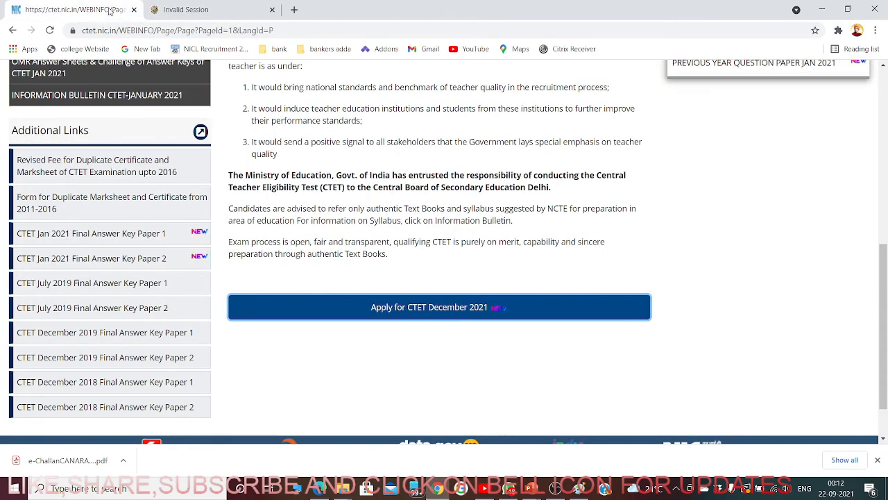
pyautogui.click(106, 14)
pyautogui.click(189, 13)
pyautogui.click(272, 10)
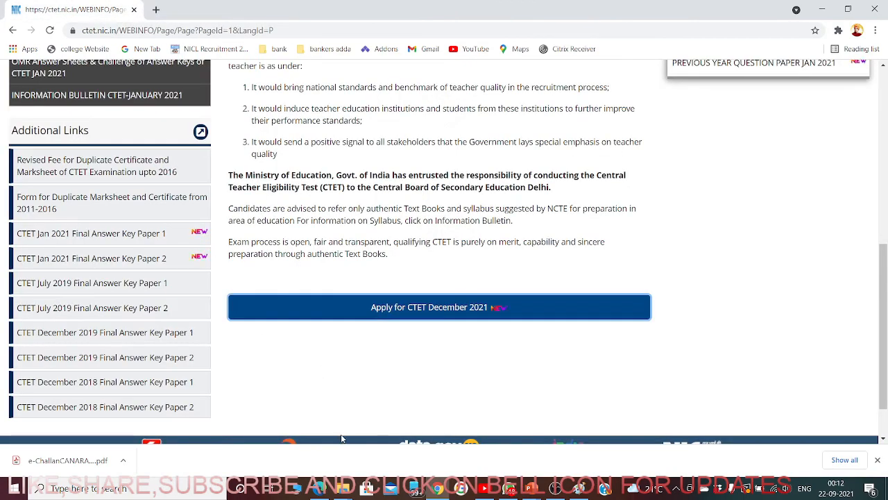
# - Reopen ctet.nic.in from the Google results and apply for CTET December 2021 again
pyautogui.scroll(5, 342, 430)
pyautogui.click(14, 31)
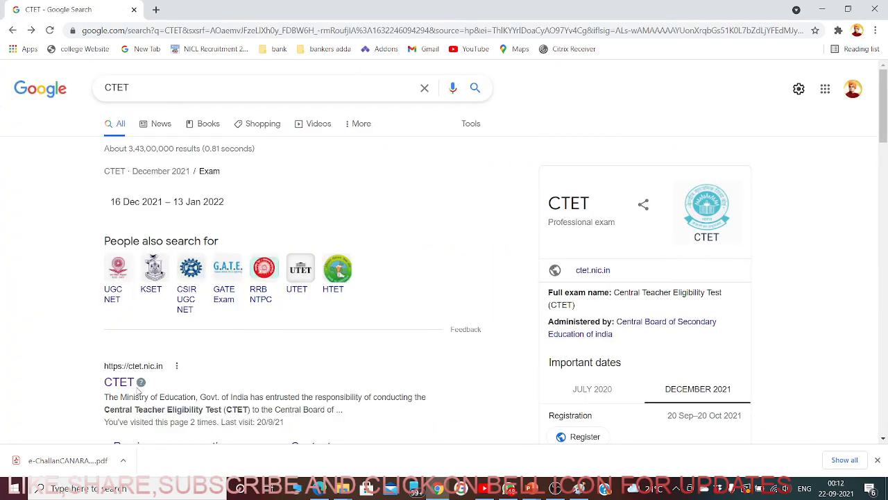
pyautogui.click(127, 381)
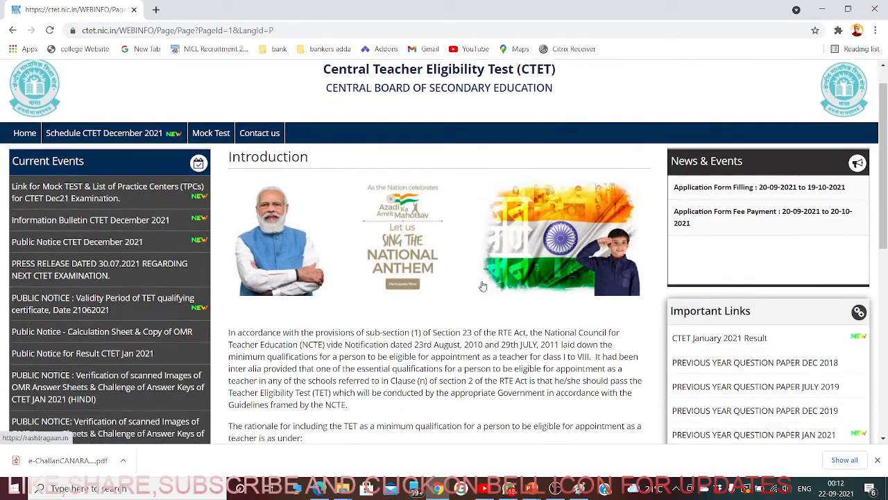
pyautogui.scroll(-10, 444, 278)
pyautogui.click(408, 250)
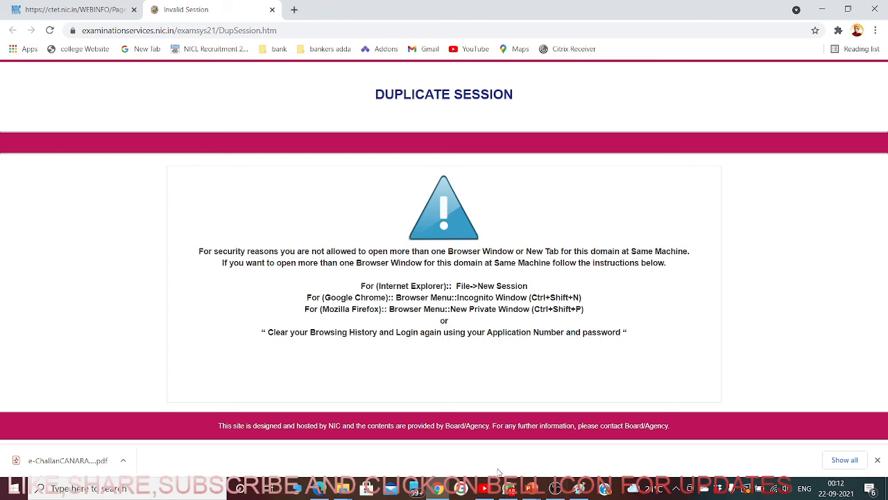
# - Close the Edge window and the CTET home page tab
pyautogui.rightClick(322, 492)
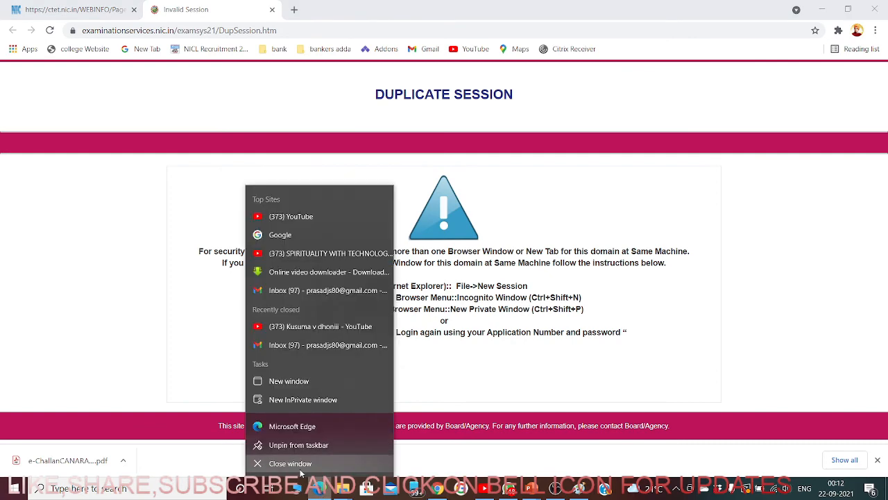
pyautogui.click(298, 465)
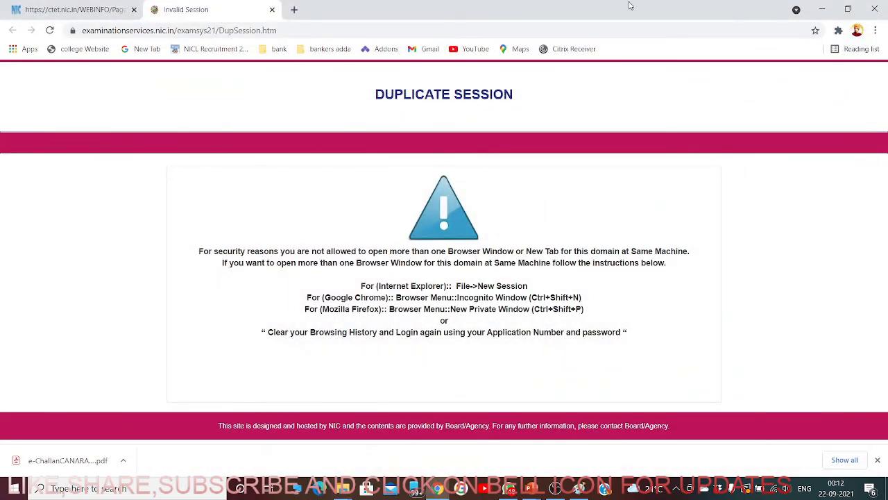
pyautogui.click(134, 11)
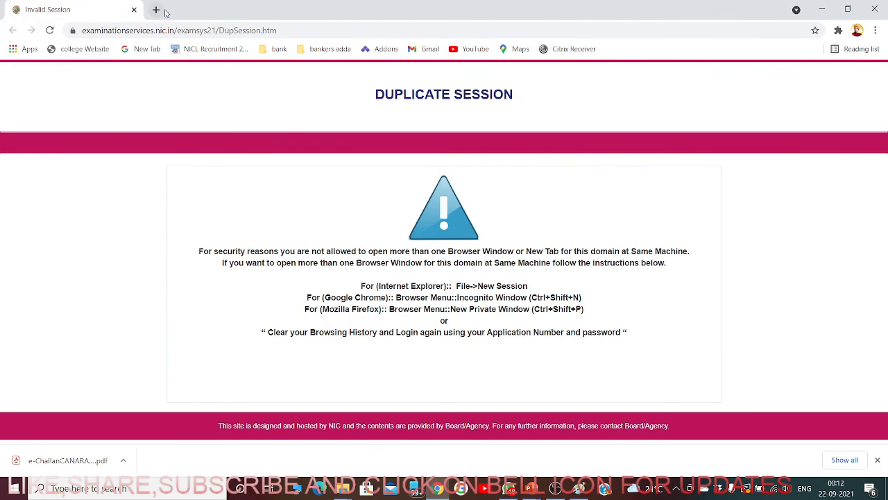
# - Search Google for 'CTET' in a new tab and apply for CTET December 2021 once more
pyautogui.click(156, 10)
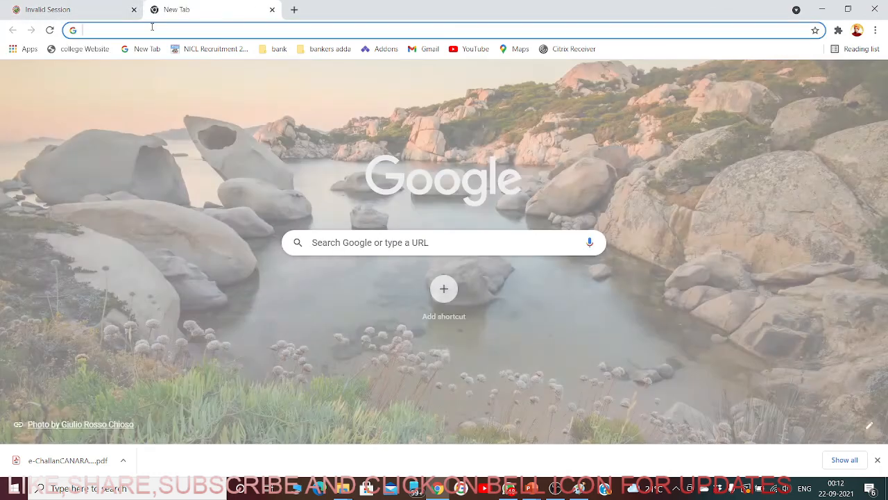
pyautogui.press('Return')
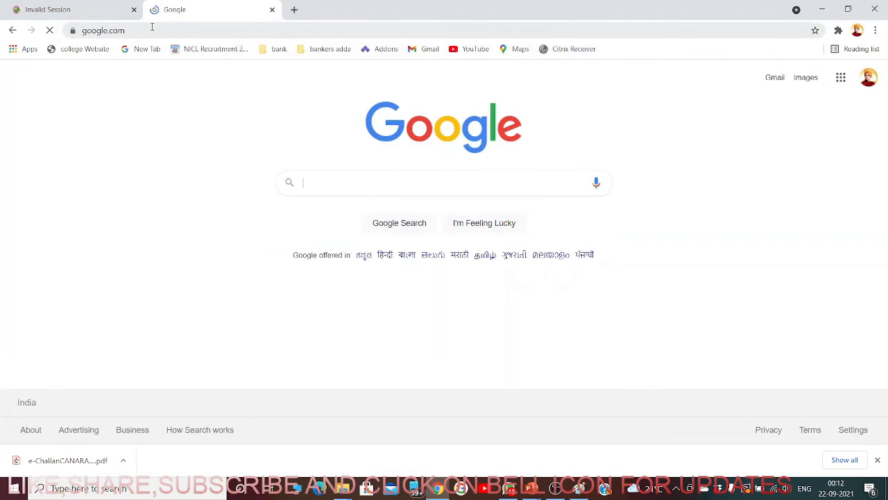
pyautogui.write('CTET')
pyautogui.press('Return')
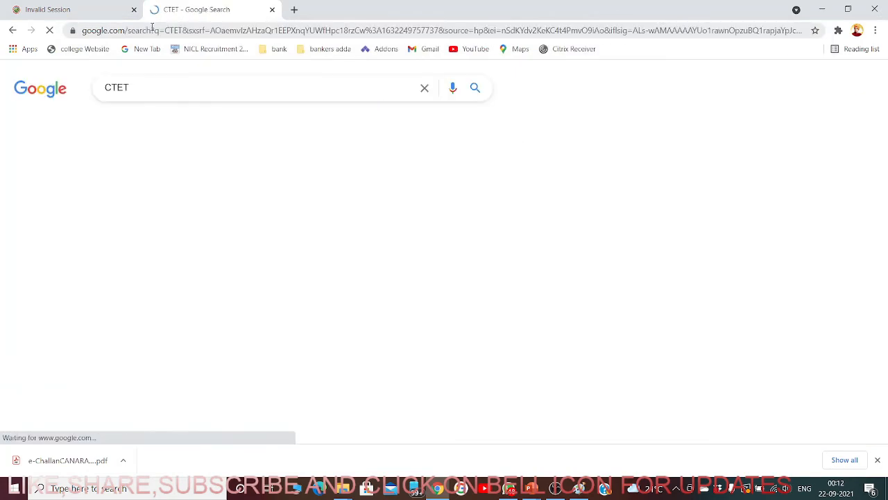
pyautogui.scroll(-1, 122, 326)
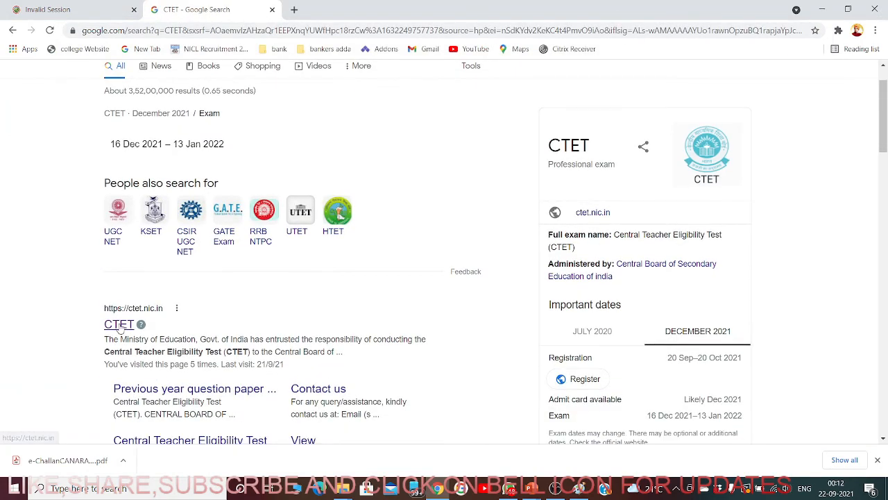
pyautogui.click(119, 324)
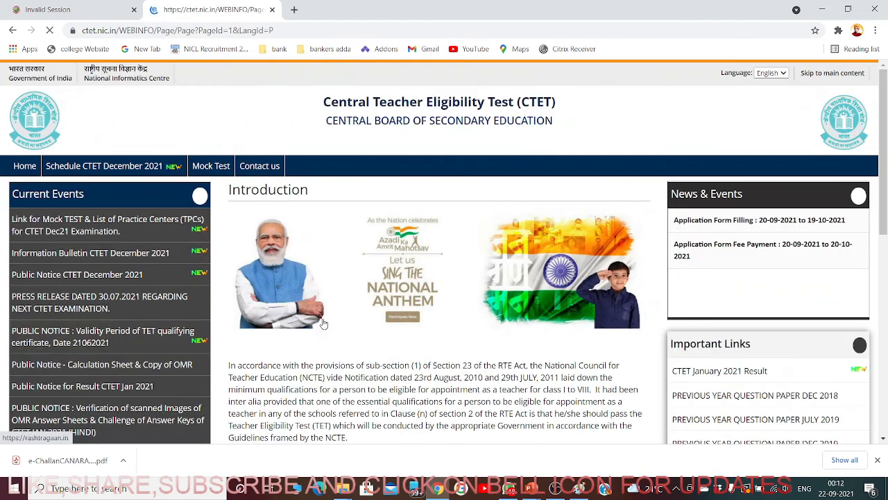
pyautogui.scroll(-5, 323, 322)
pyautogui.click(395, 365)
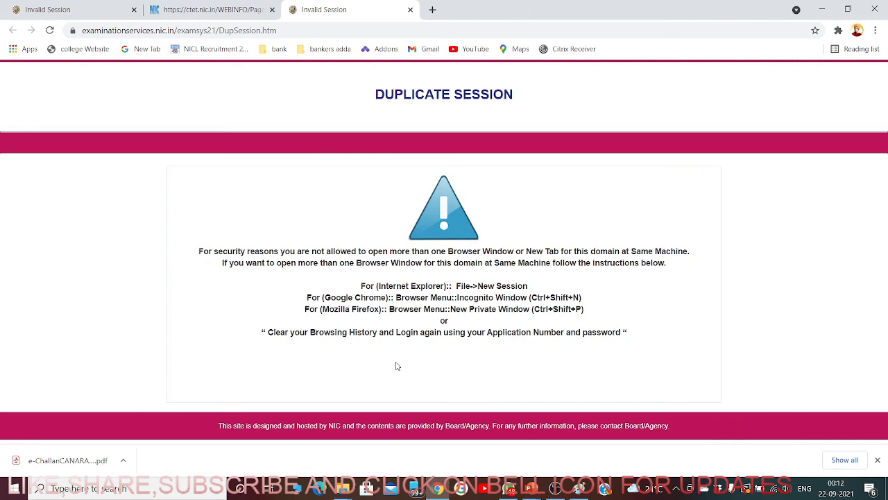
# - Close the CTET home page and leftover Duplicate Session tabs until Chrome quits
pyautogui.click(443, 488)
pyautogui.click(219, 9)
pyautogui.click(272, 9)
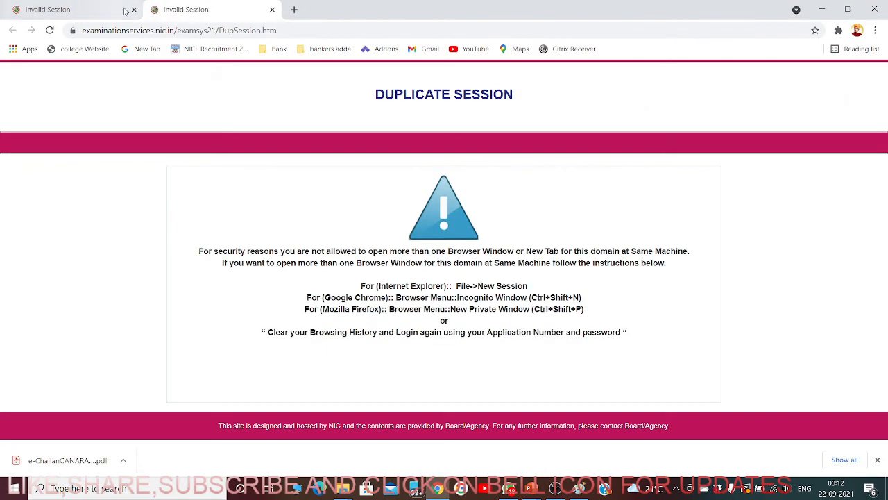
pyautogui.click(134, 9)
pyautogui.click(134, 9)
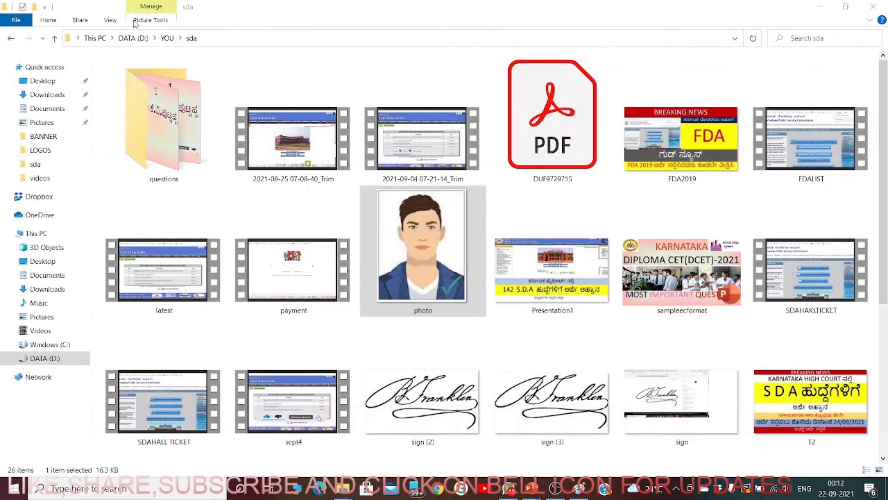
# - In Edge, search Google for 'CTET', open ctet.nic.in and follow Apply for CTET December 2021
pyautogui.click(318, 488)
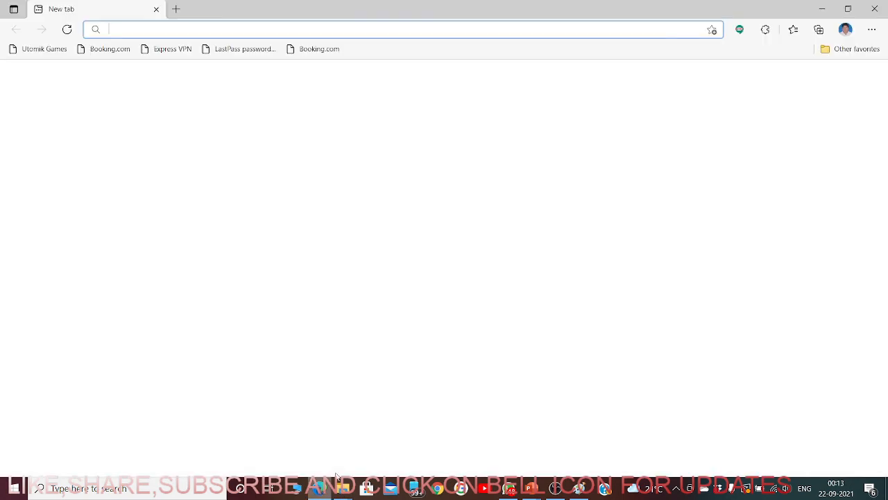
pyautogui.write('H')
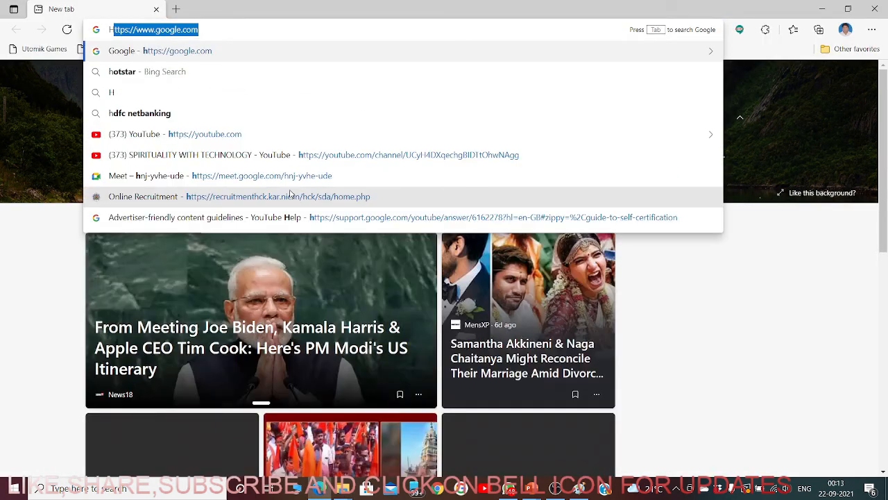
pyautogui.moveTo(241, 30); pyautogui.dragTo(32, 30)
pyautogui.write('Goo')
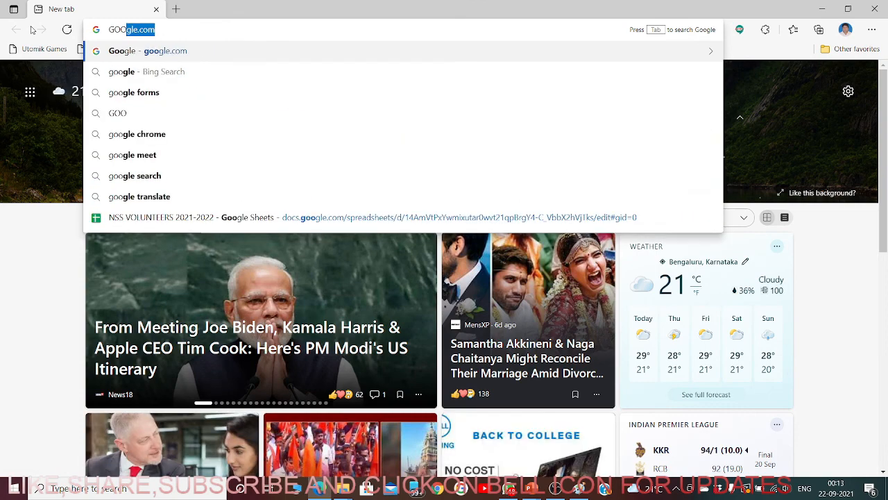
pyautogui.press('Return')
pyautogui.write('CTET')
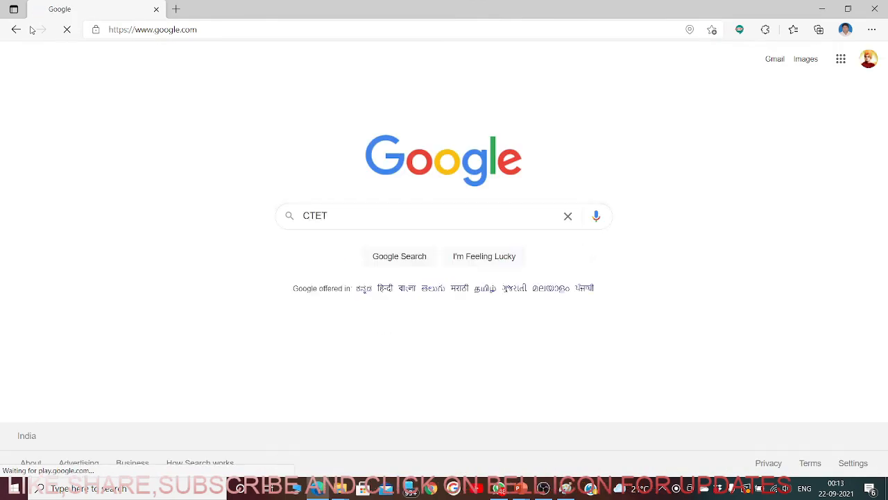
pyautogui.press('Return')
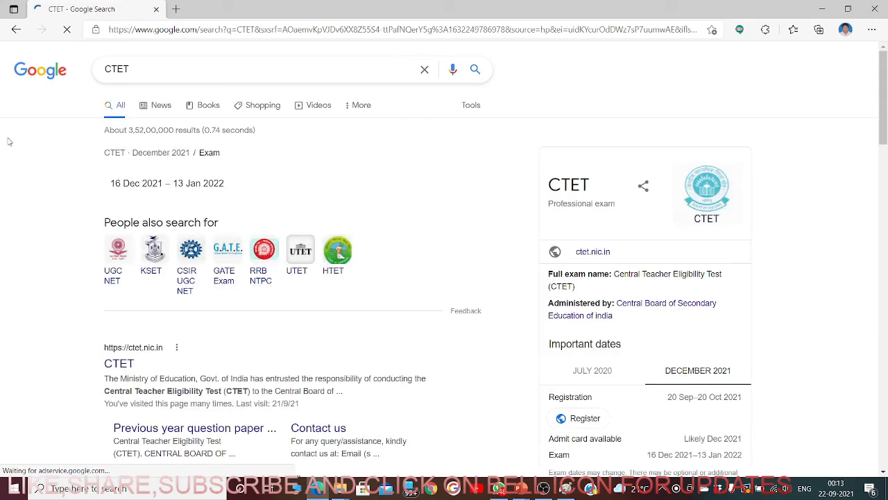
pyautogui.click(121, 372)
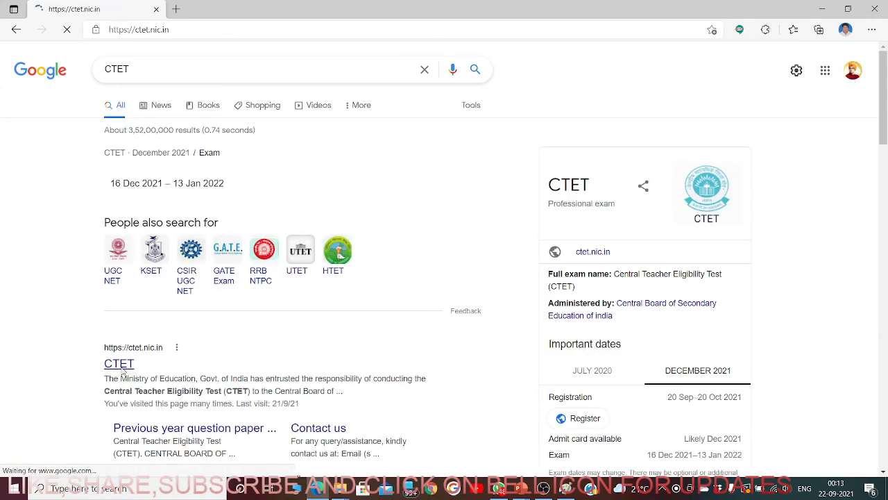
pyautogui.scroll(-3, 503, 304)
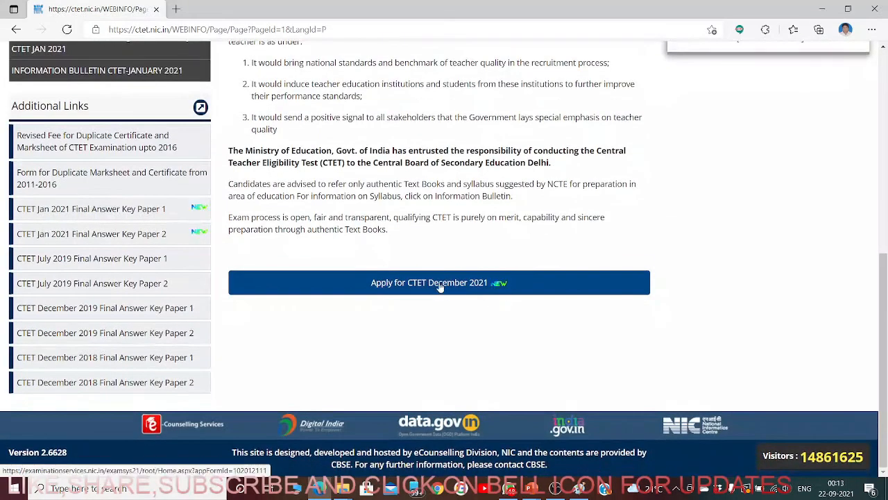
pyautogui.click(440, 285)
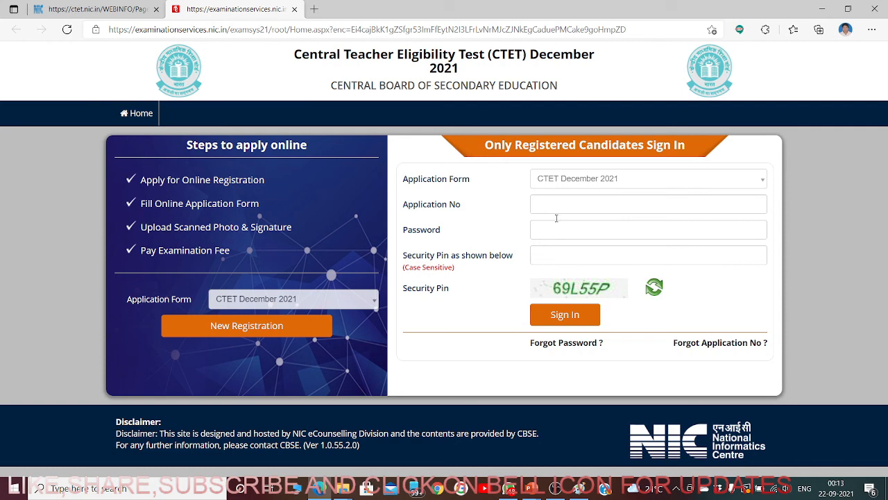
# - Enter the application number, account password and the displayed security pin, then sign in
pyautogui.click(609, 179)
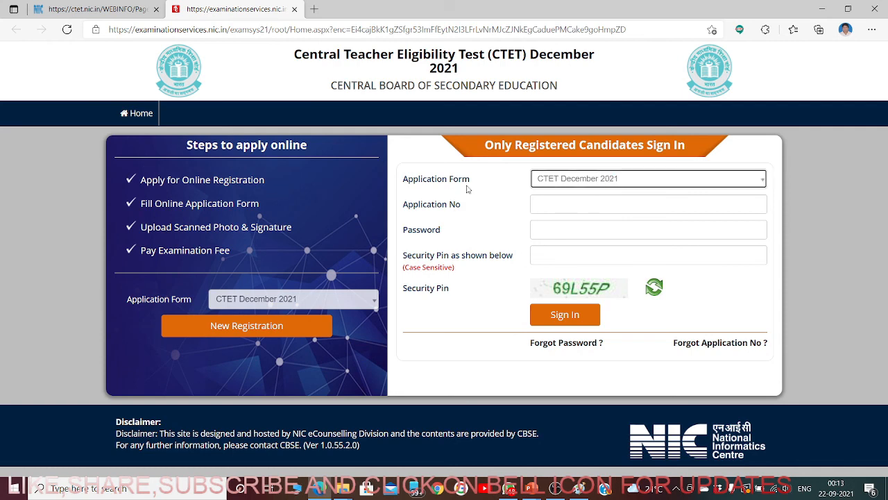
pyautogui.click(557, 202)
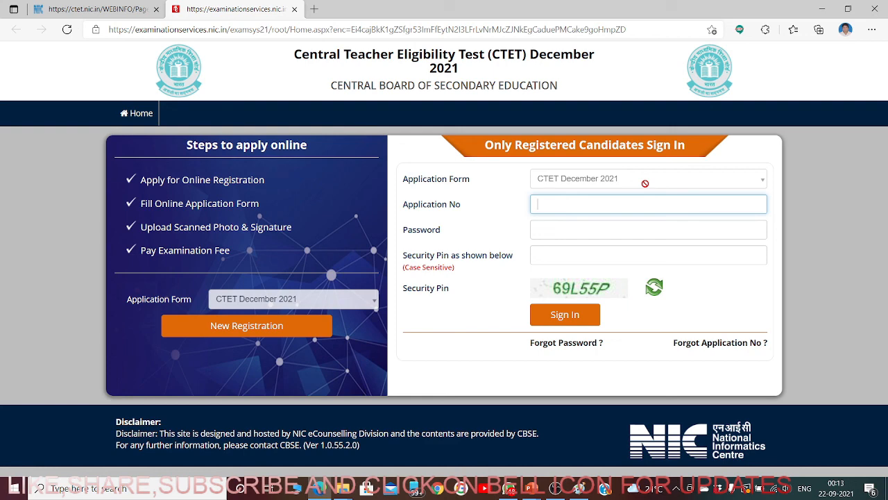
pyautogui.click(588, 234)
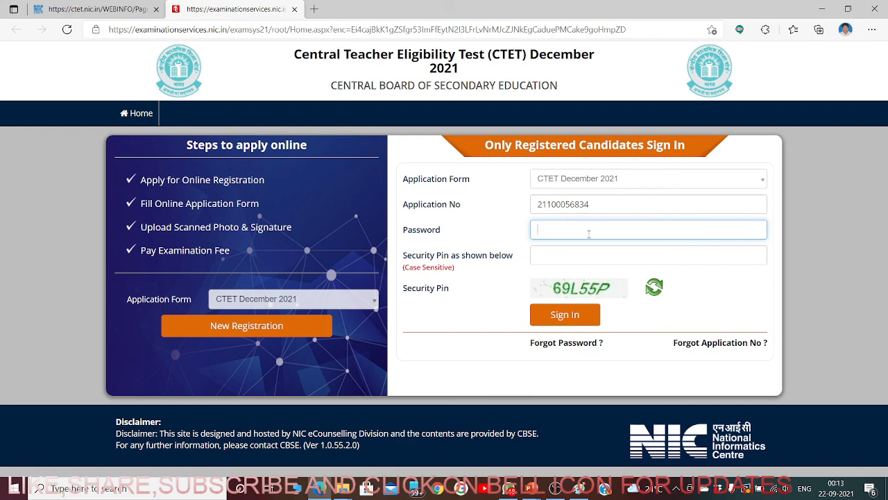
pyautogui.press('Tab')
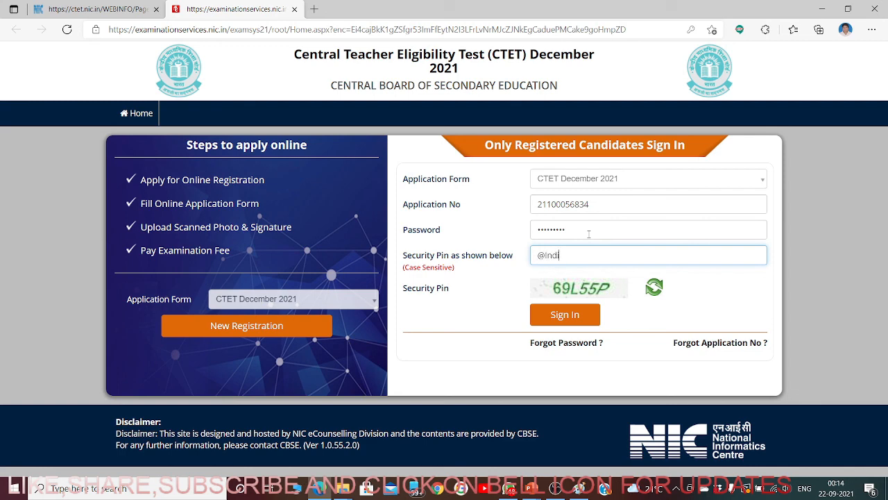
pyautogui.click(565, 314)
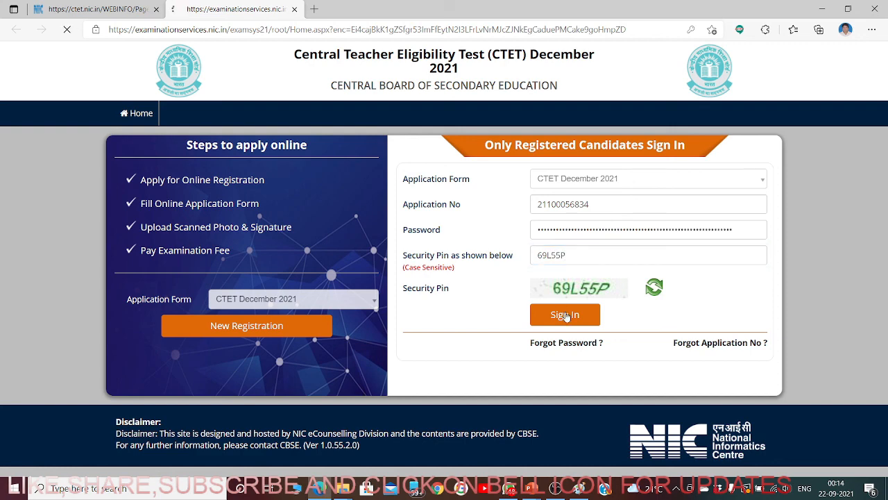